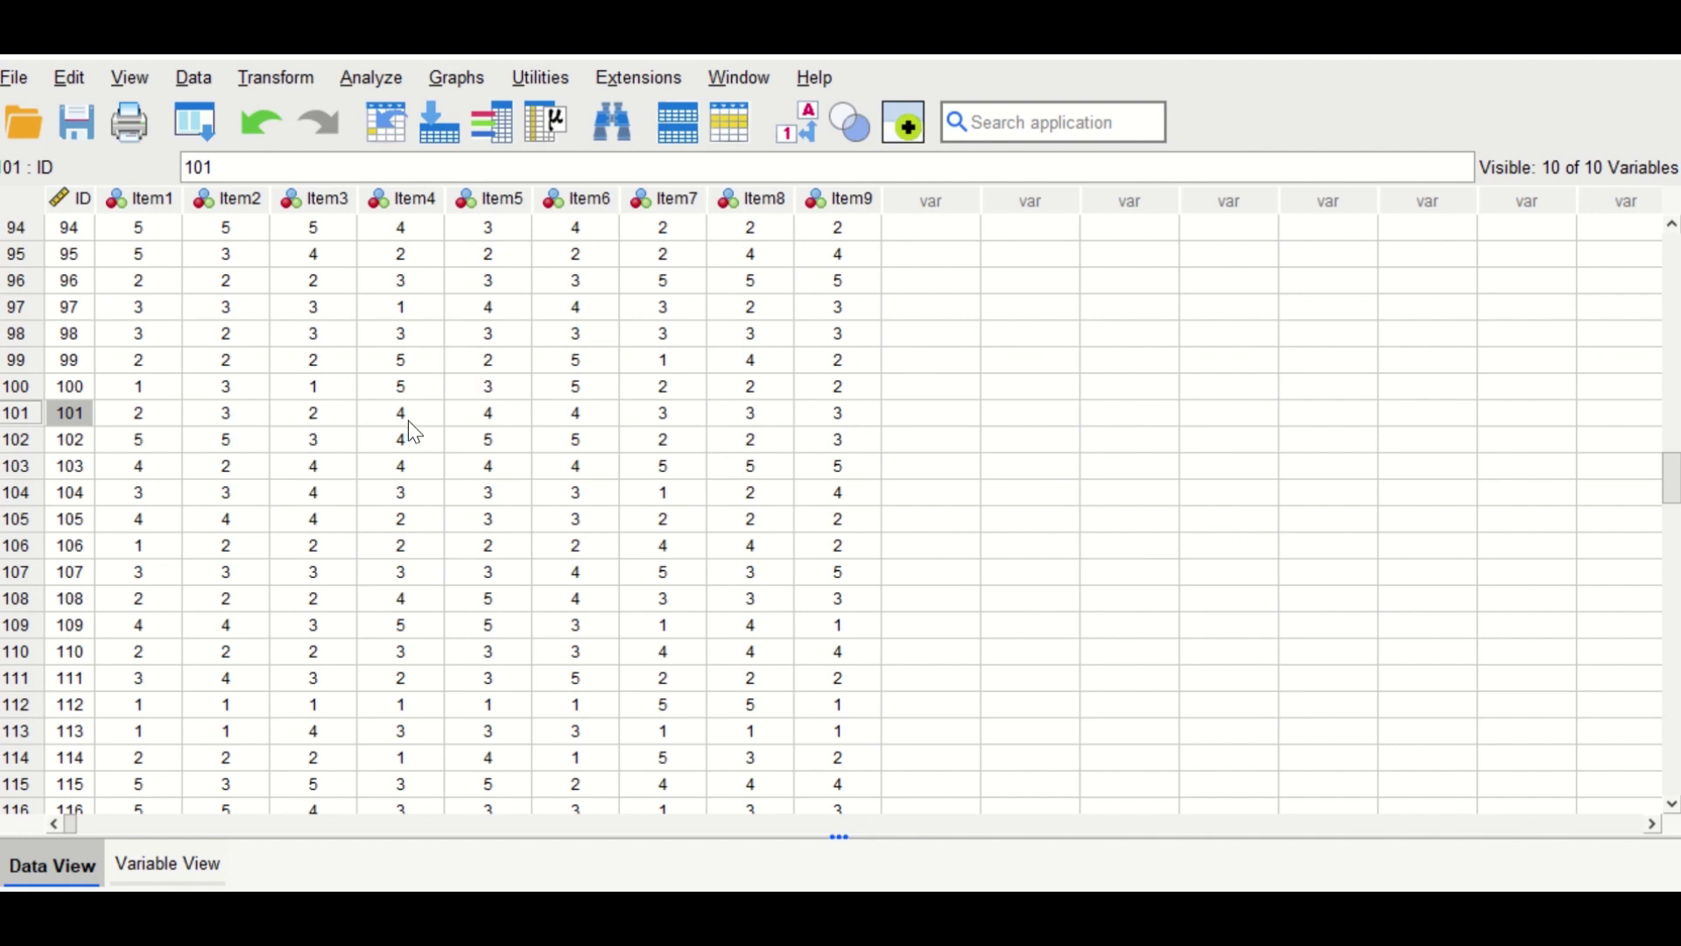
Open the Factor Analysis dialog from Analyze > Dimension Reduction > Factor.
{"action": "scroll", "coordinate": [409, 421], "scroll_direction": "up", "scroll_amount": 20}
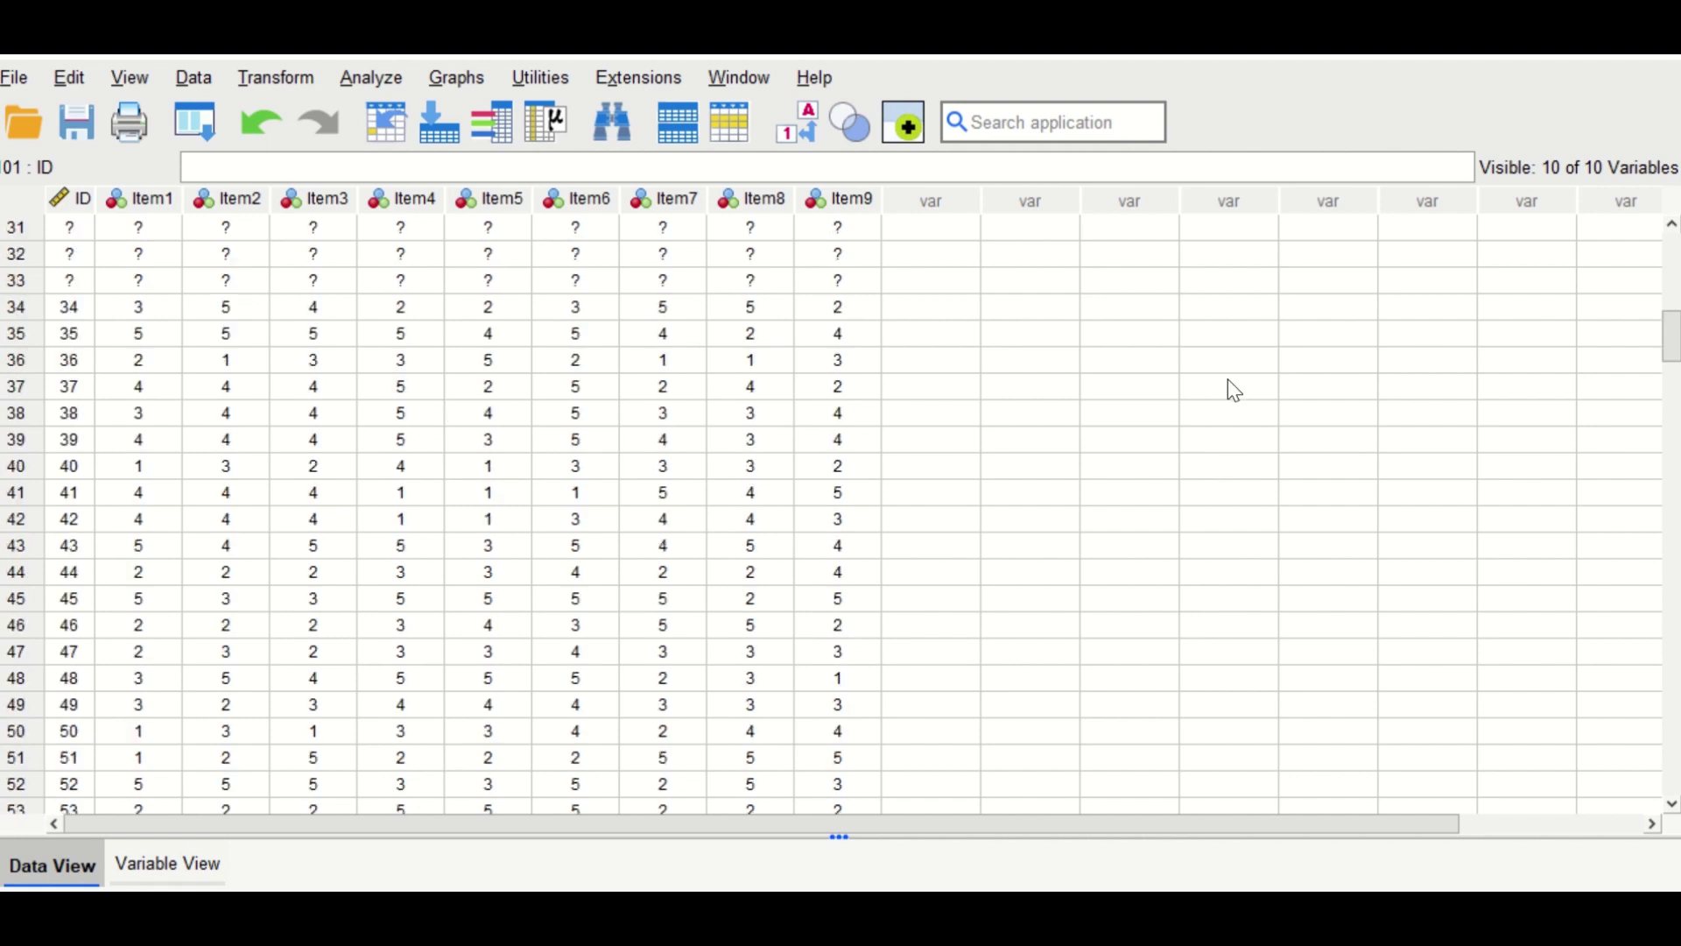
{"action": "scroll", "coordinate": [1655, 461], "scroll_direction": "up", "scroll_amount": 10}
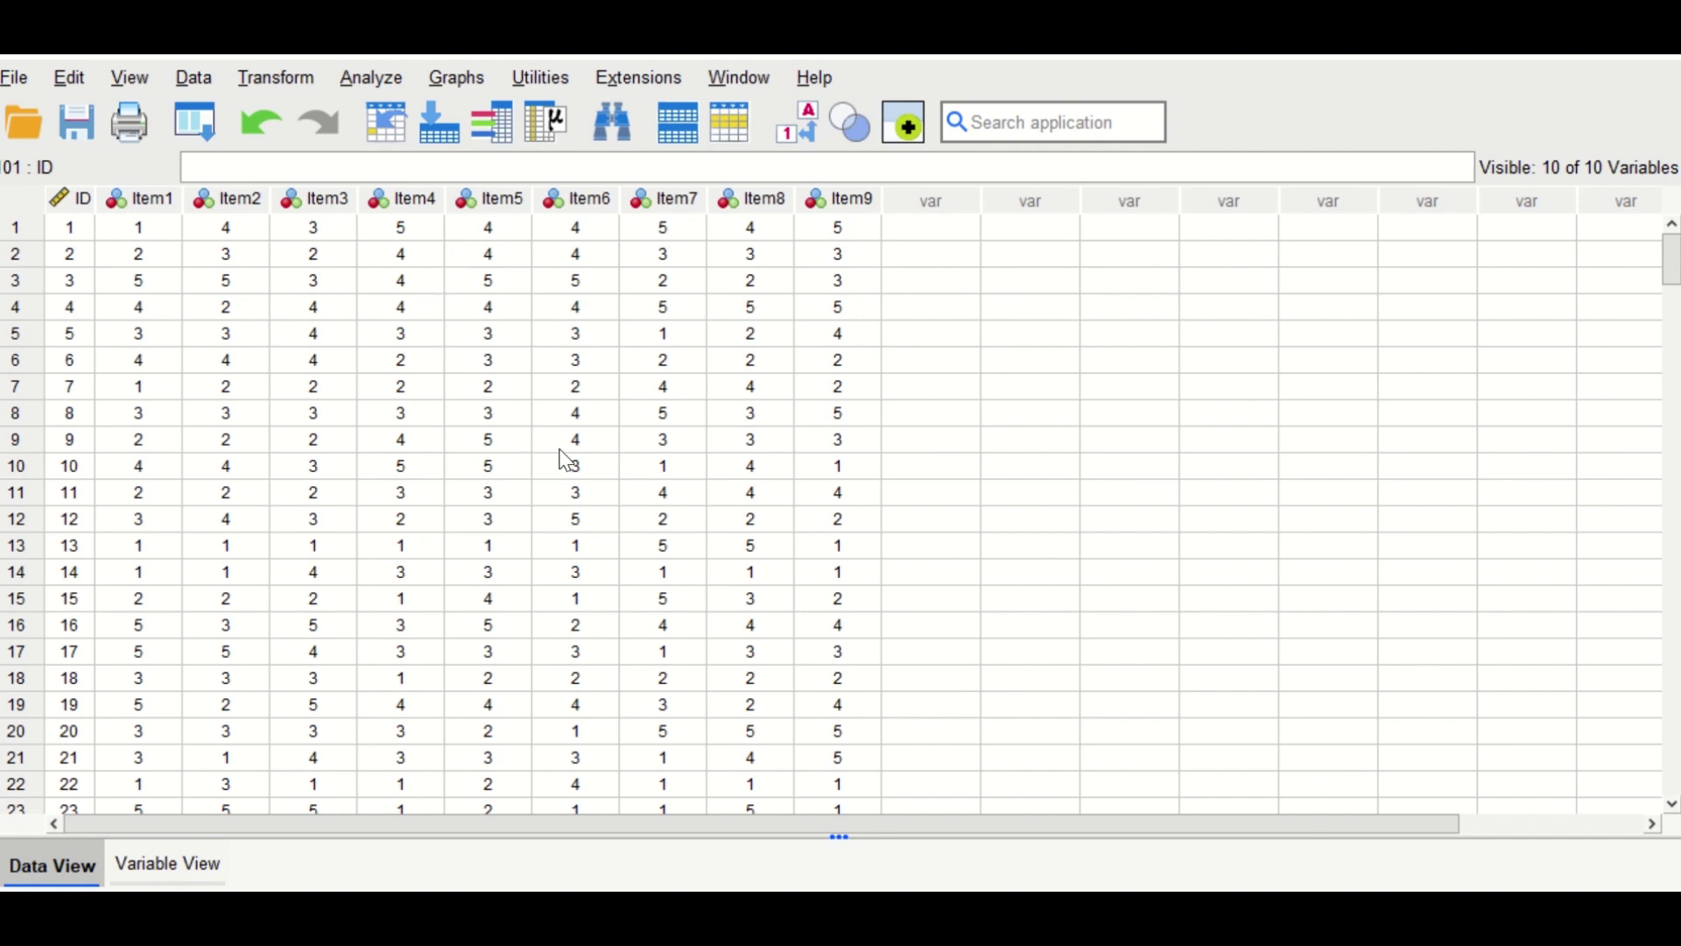
{"action": "scroll", "coordinate": [641, 536], "scroll_direction": "down", "scroll_amount": 20}
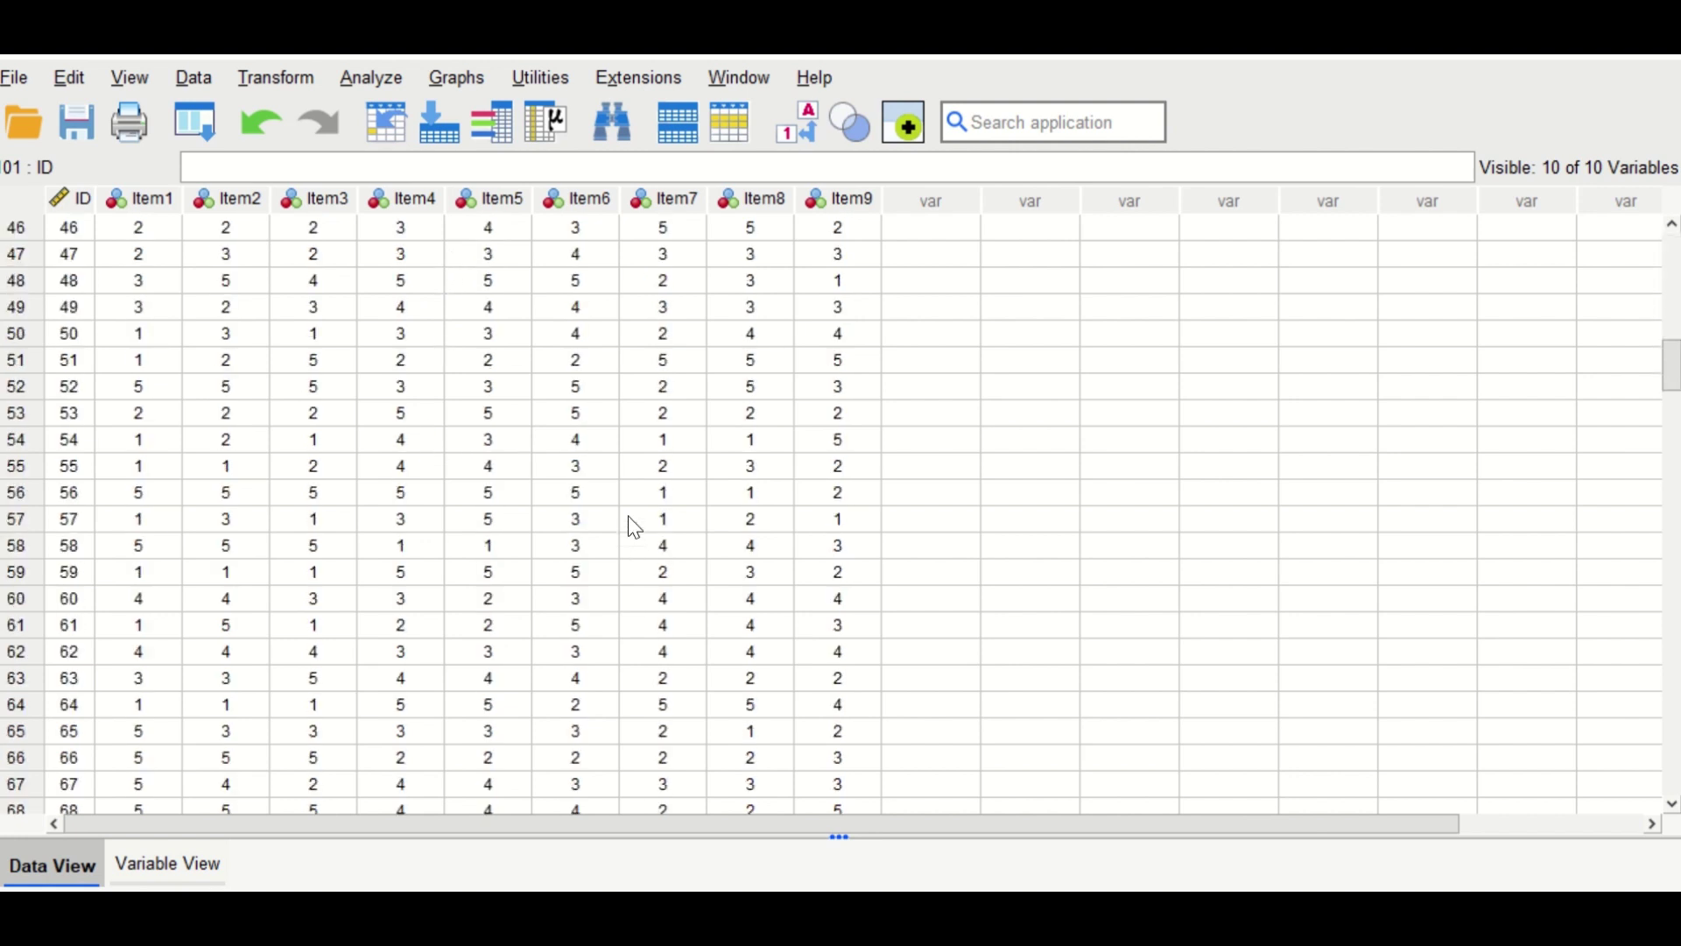
{"action": "scroll", "coordinate": [637, 517], "scroll_direction": "down", "scroll_amount": 20}
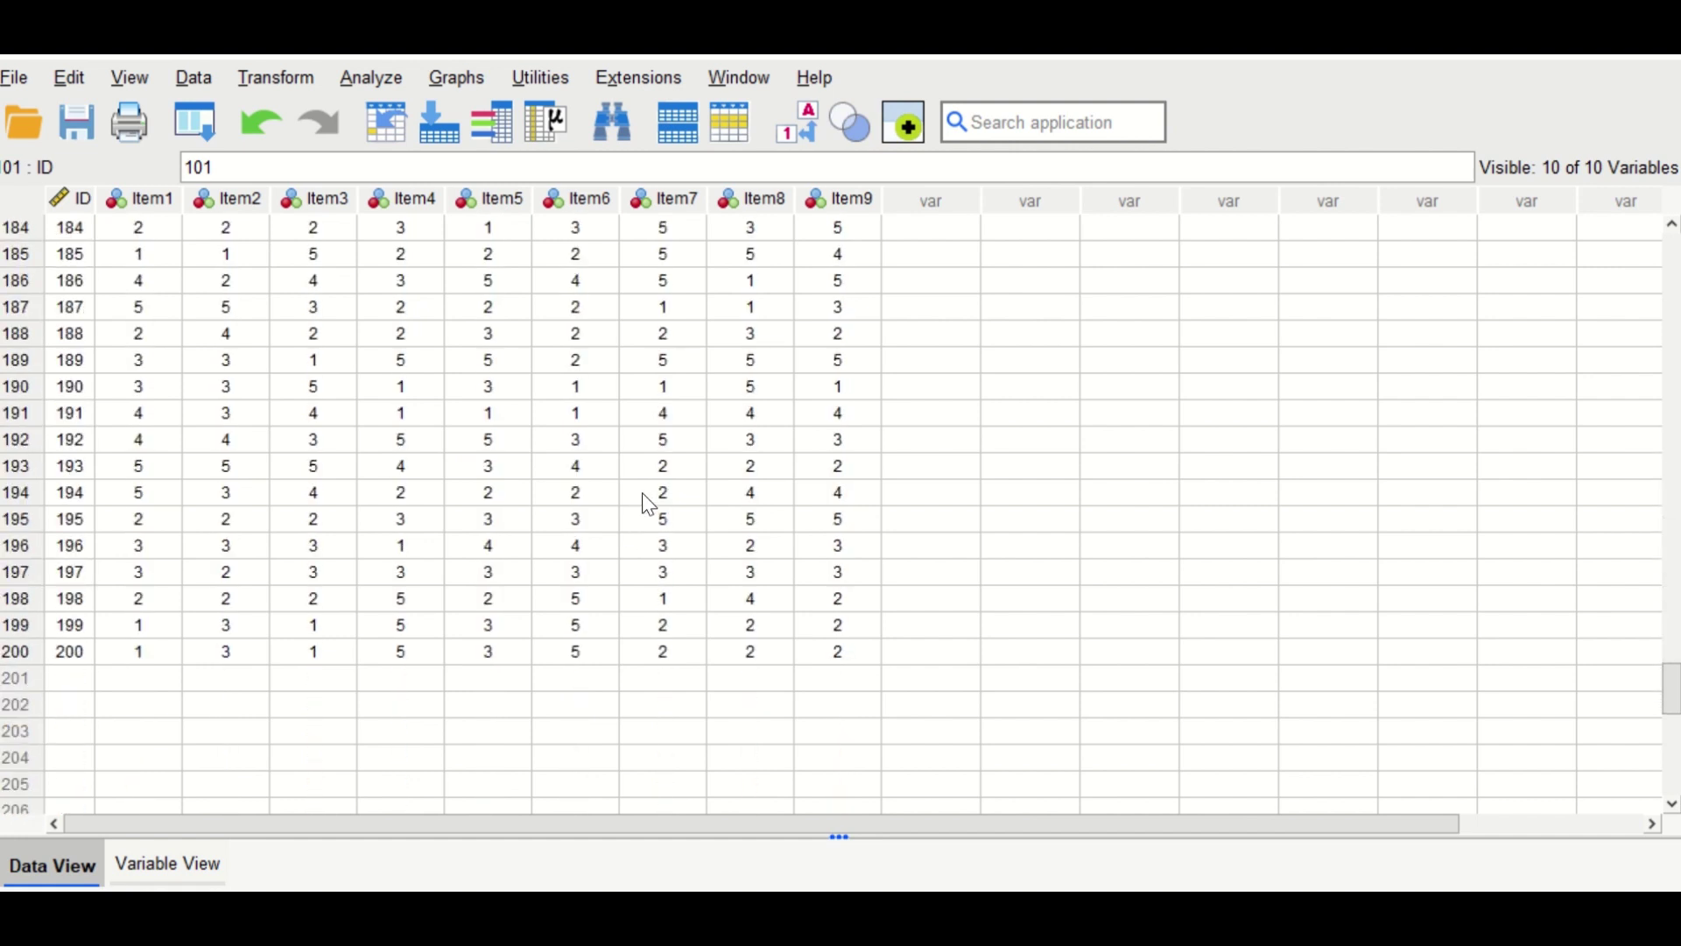
{"action": "scroll", "coordinate": [730, 545], "scroll_direction": "up", "scroll_amount": 4}
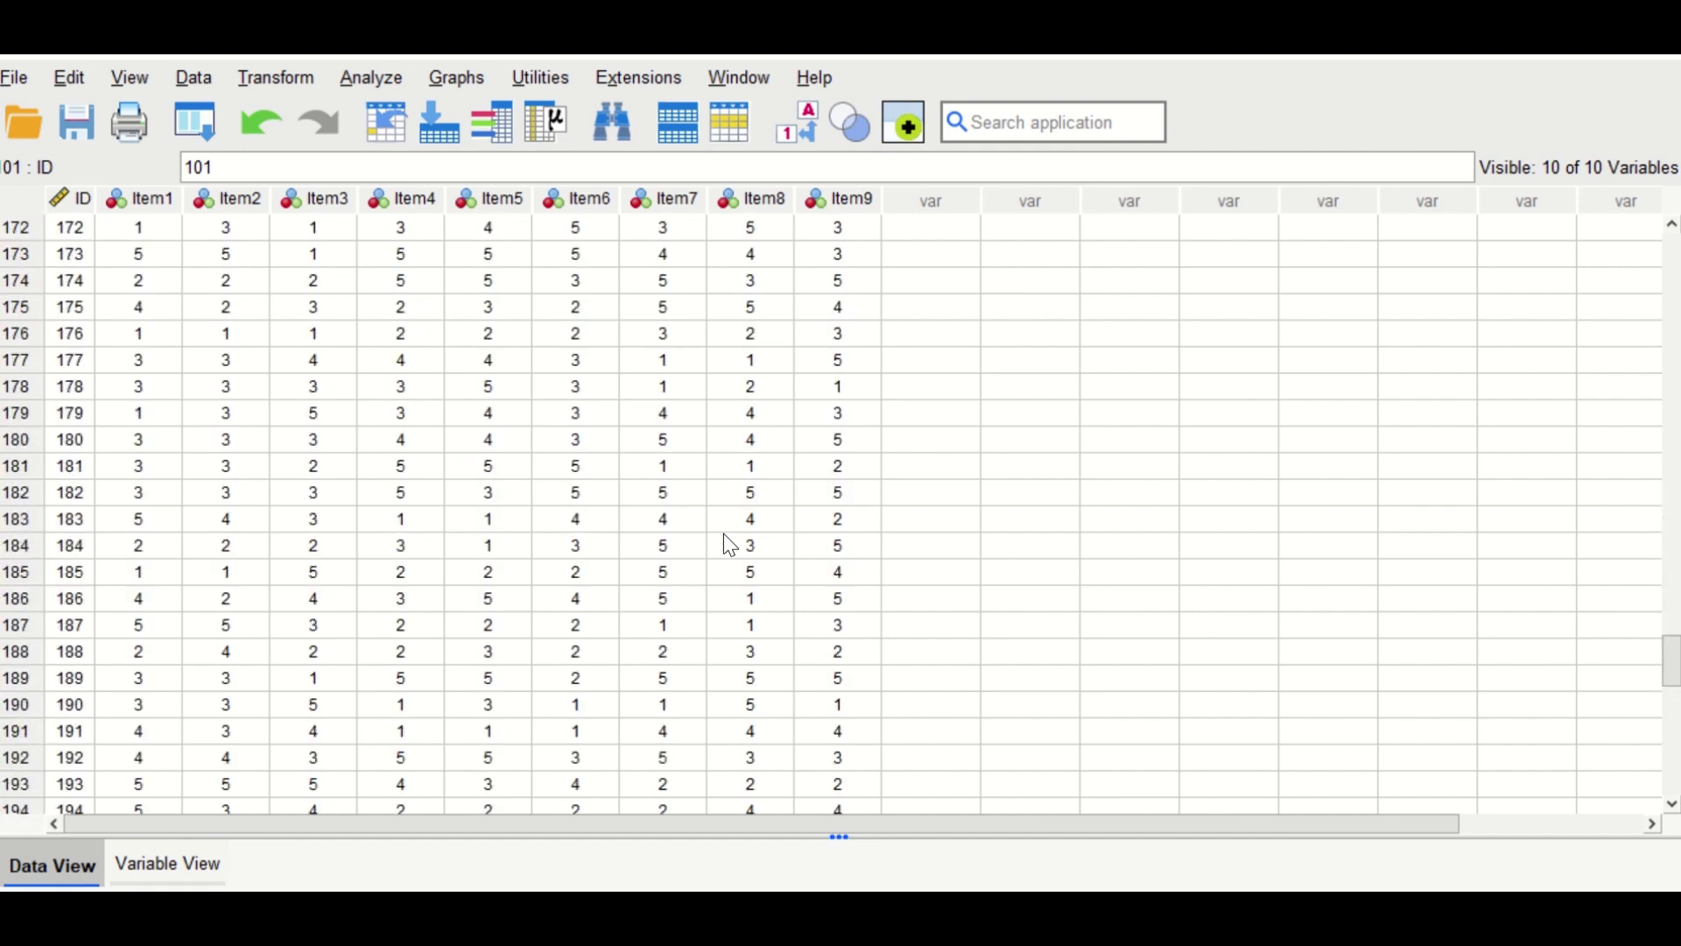
{"action": "scroll", "coordinate": [724, 534], "scroll_direction": "up", "scroll_amount": 20}
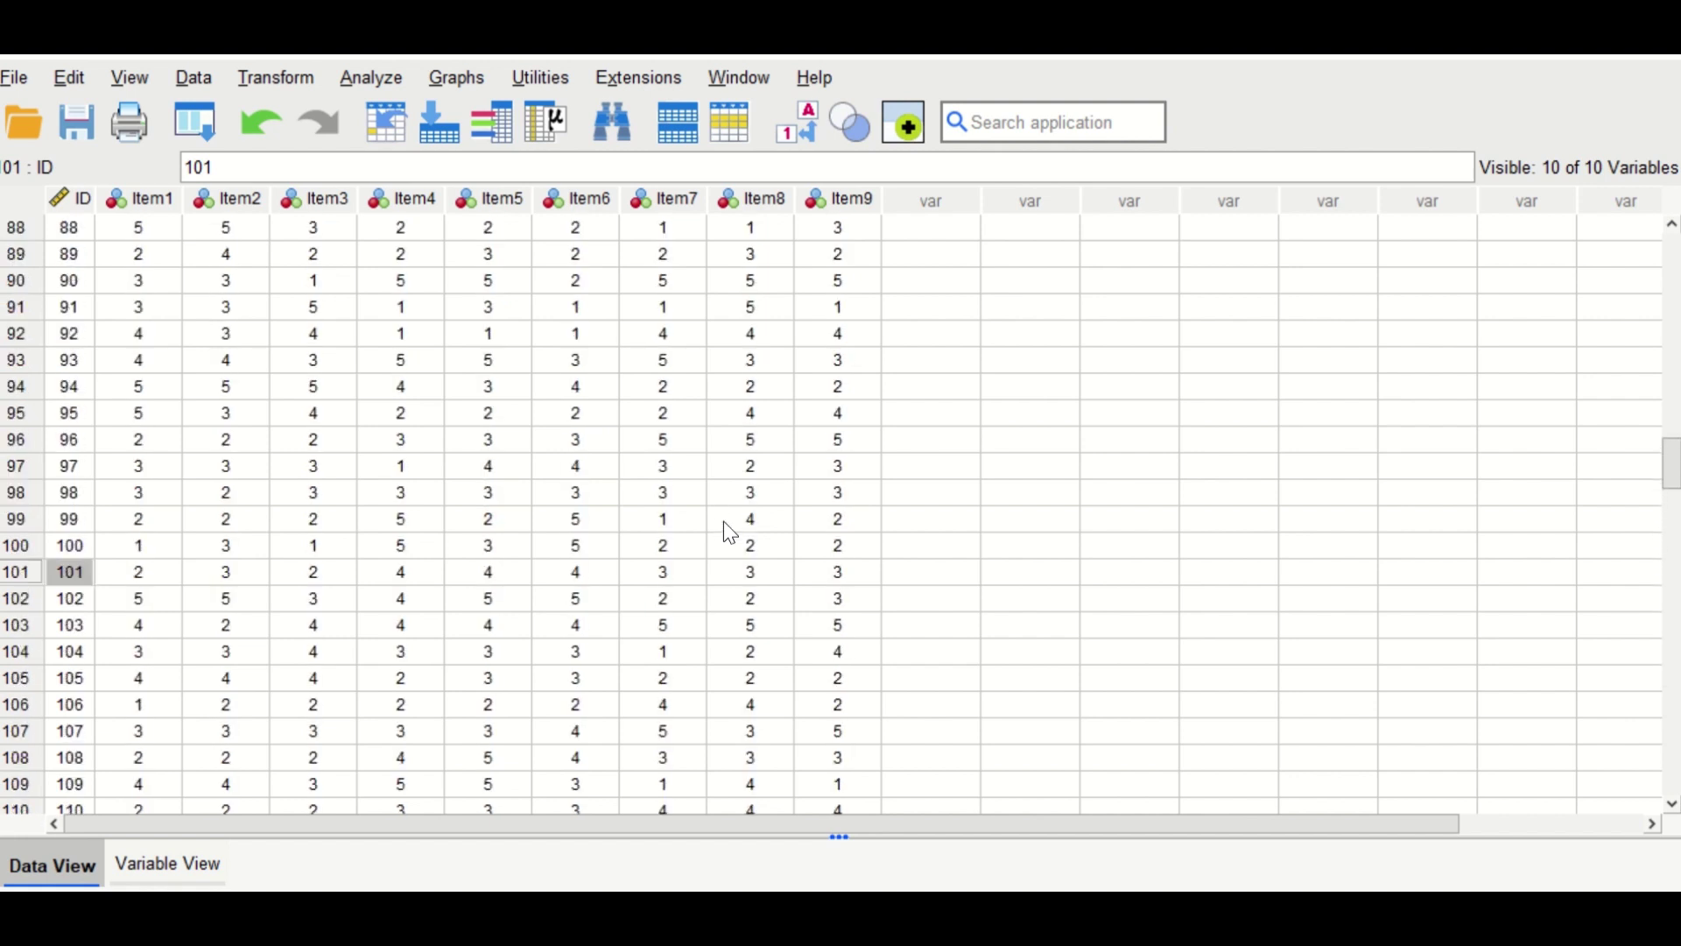
{"action": "scroll", "coordinate": [723, 522], "scroll_direction": "up", "scroll_amount": 20}
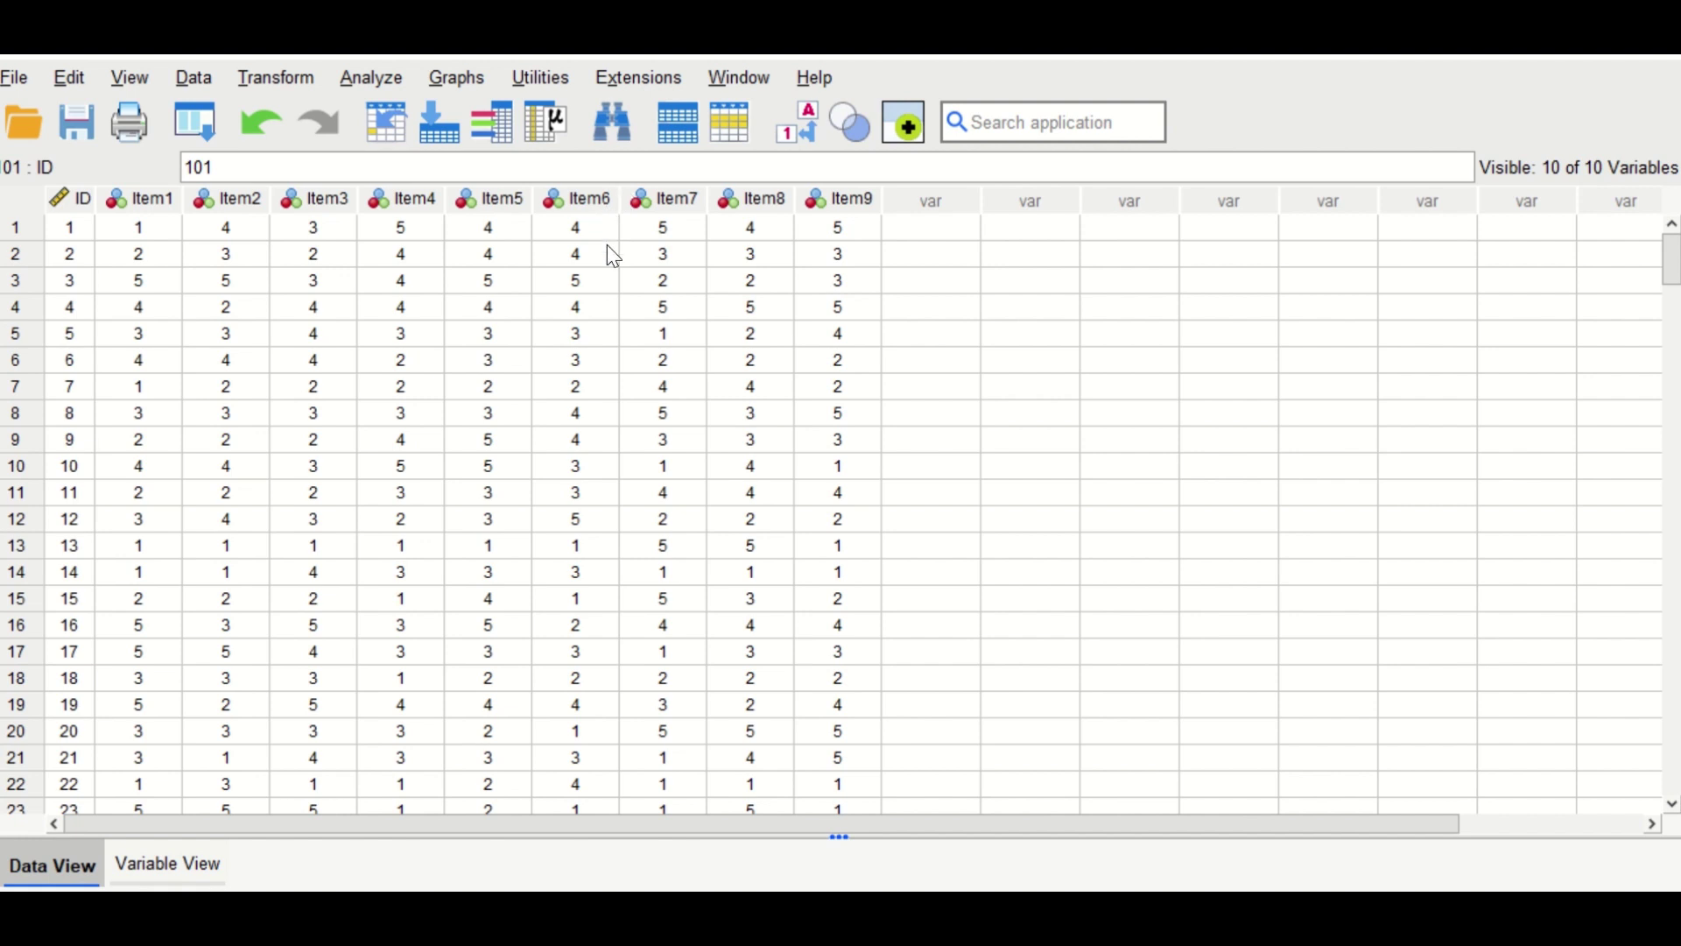
{"action": "left_click", "coordinate": [380, 77]}
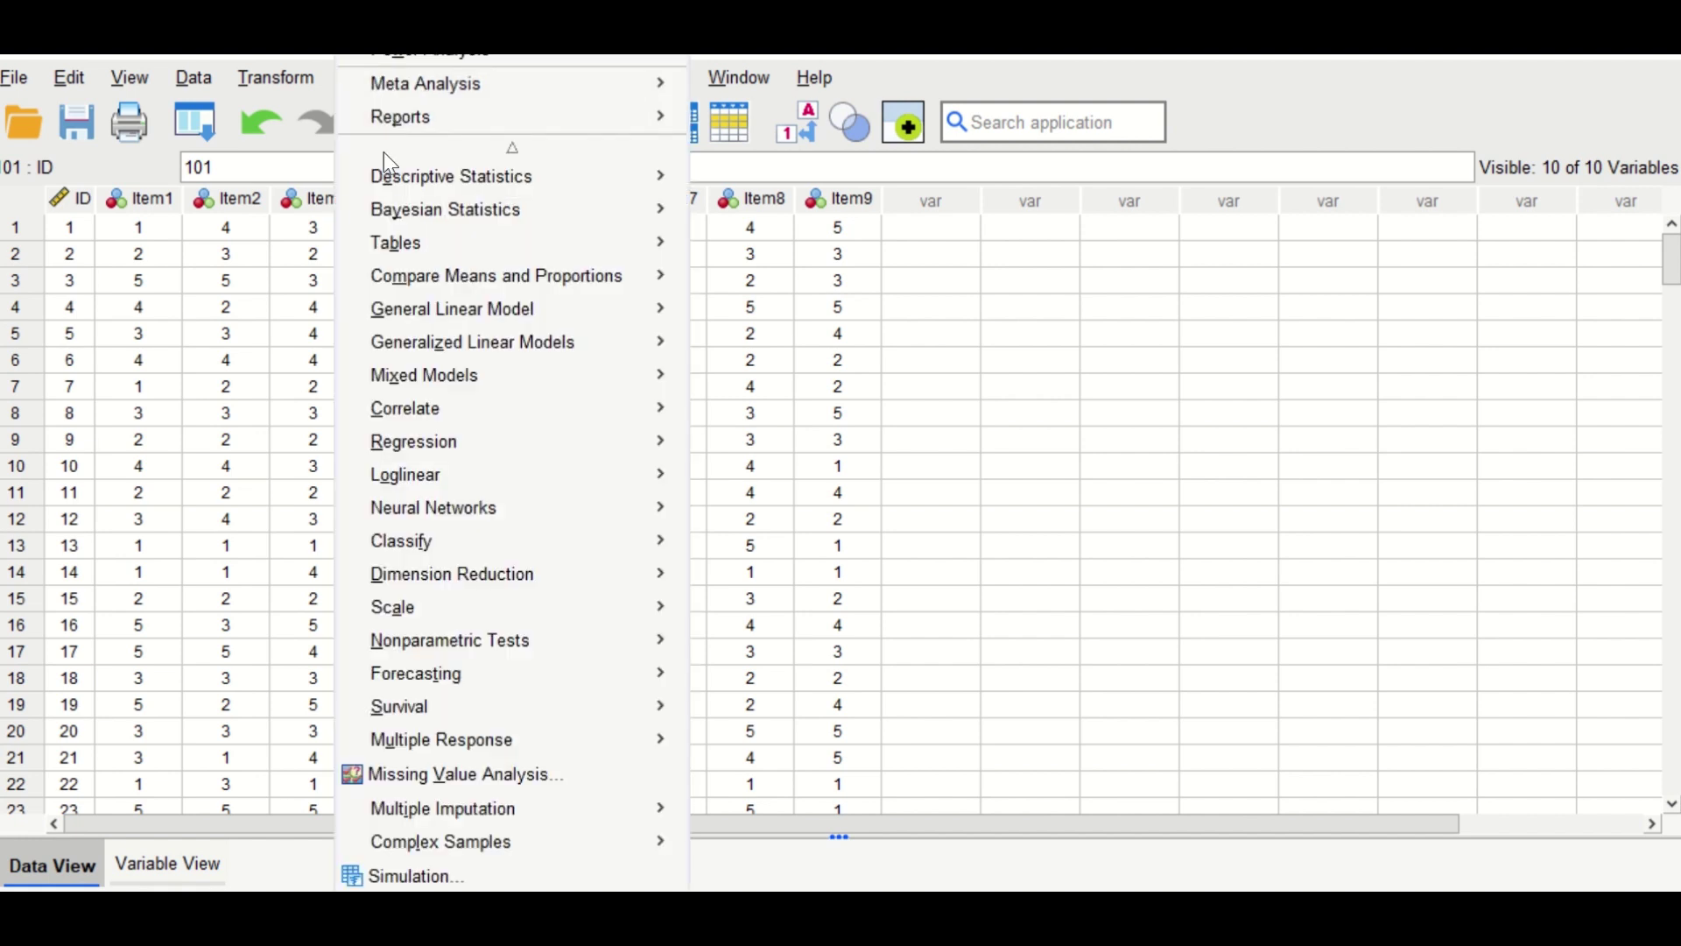
{"action": "mouse_move", "coordinate": [406, 578]}
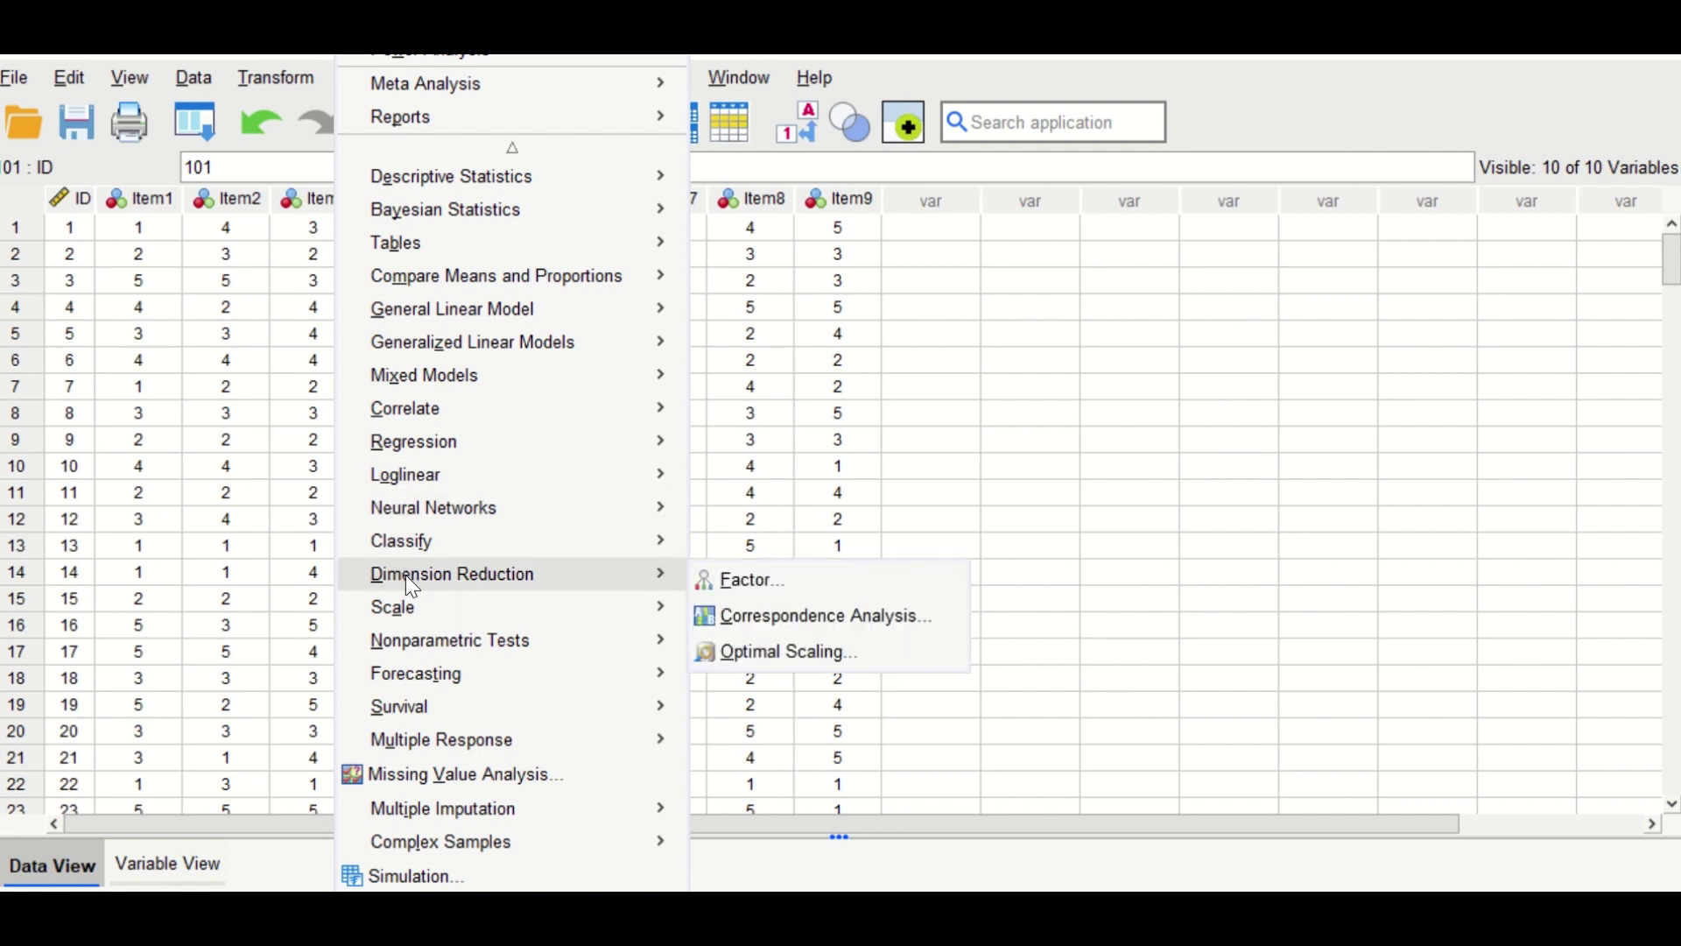
{"action": "left_click", "coordinate": [743, 576]}
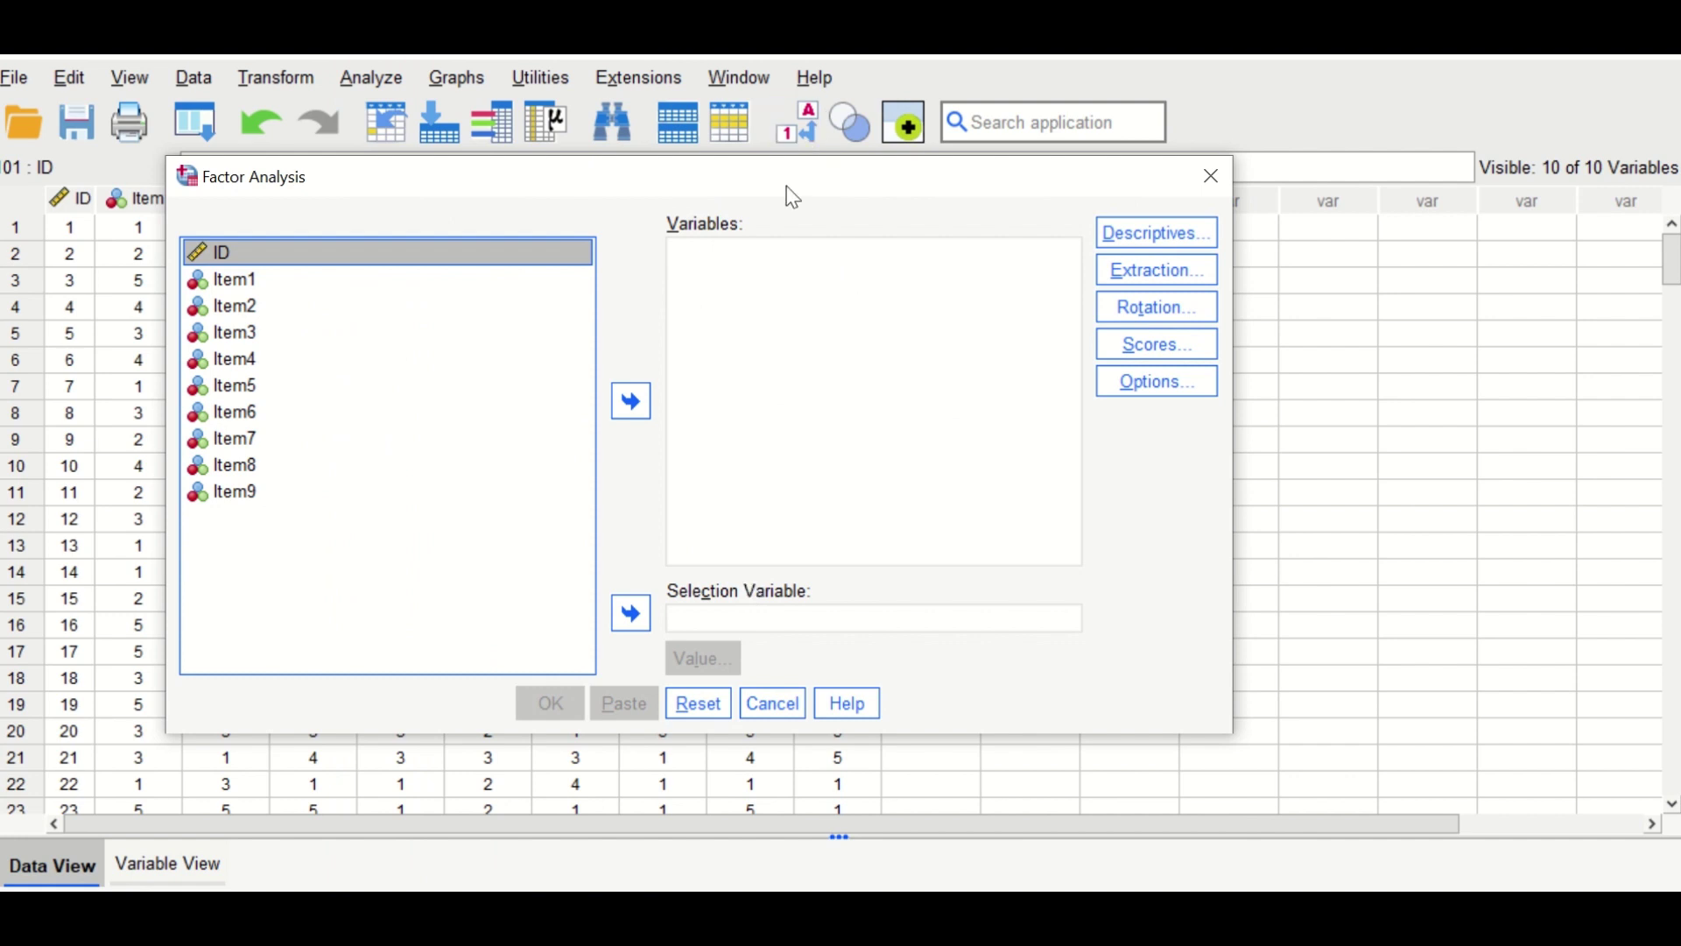
Add Item1 through Item9 as the analysis variables, leaving ID out.
{"action": "left_click_drag", "start_coordinate": [793, 196], "coordinate": [771, 170]}
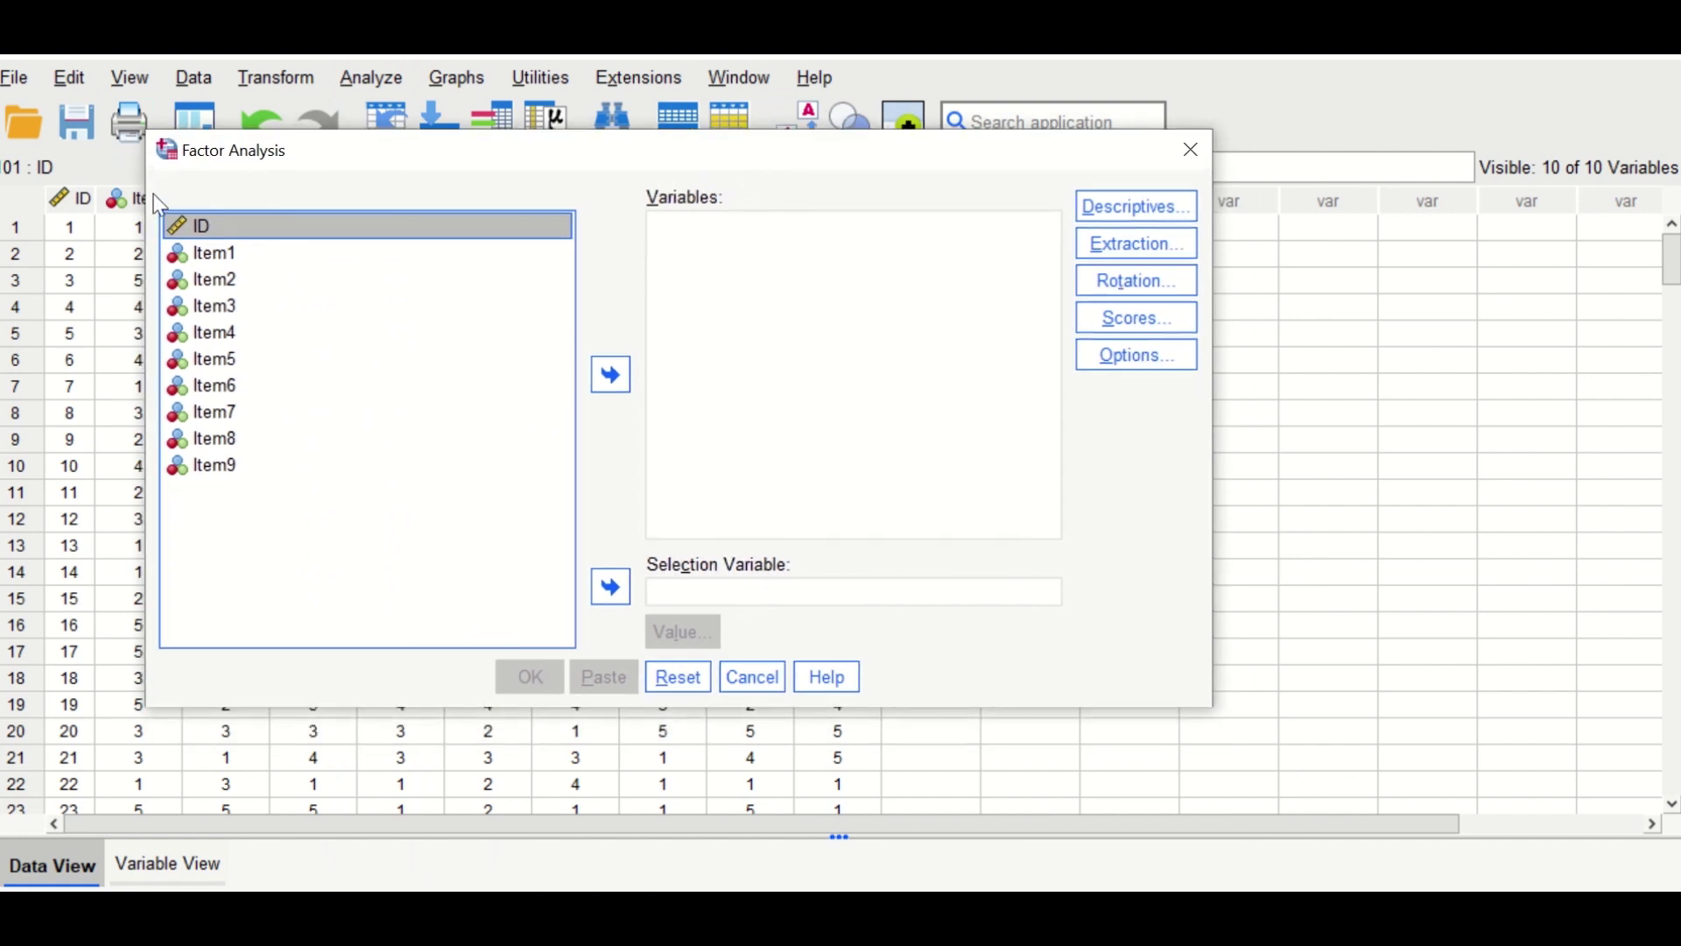
{"action": "left_click", "coordinate": [214, 255]}
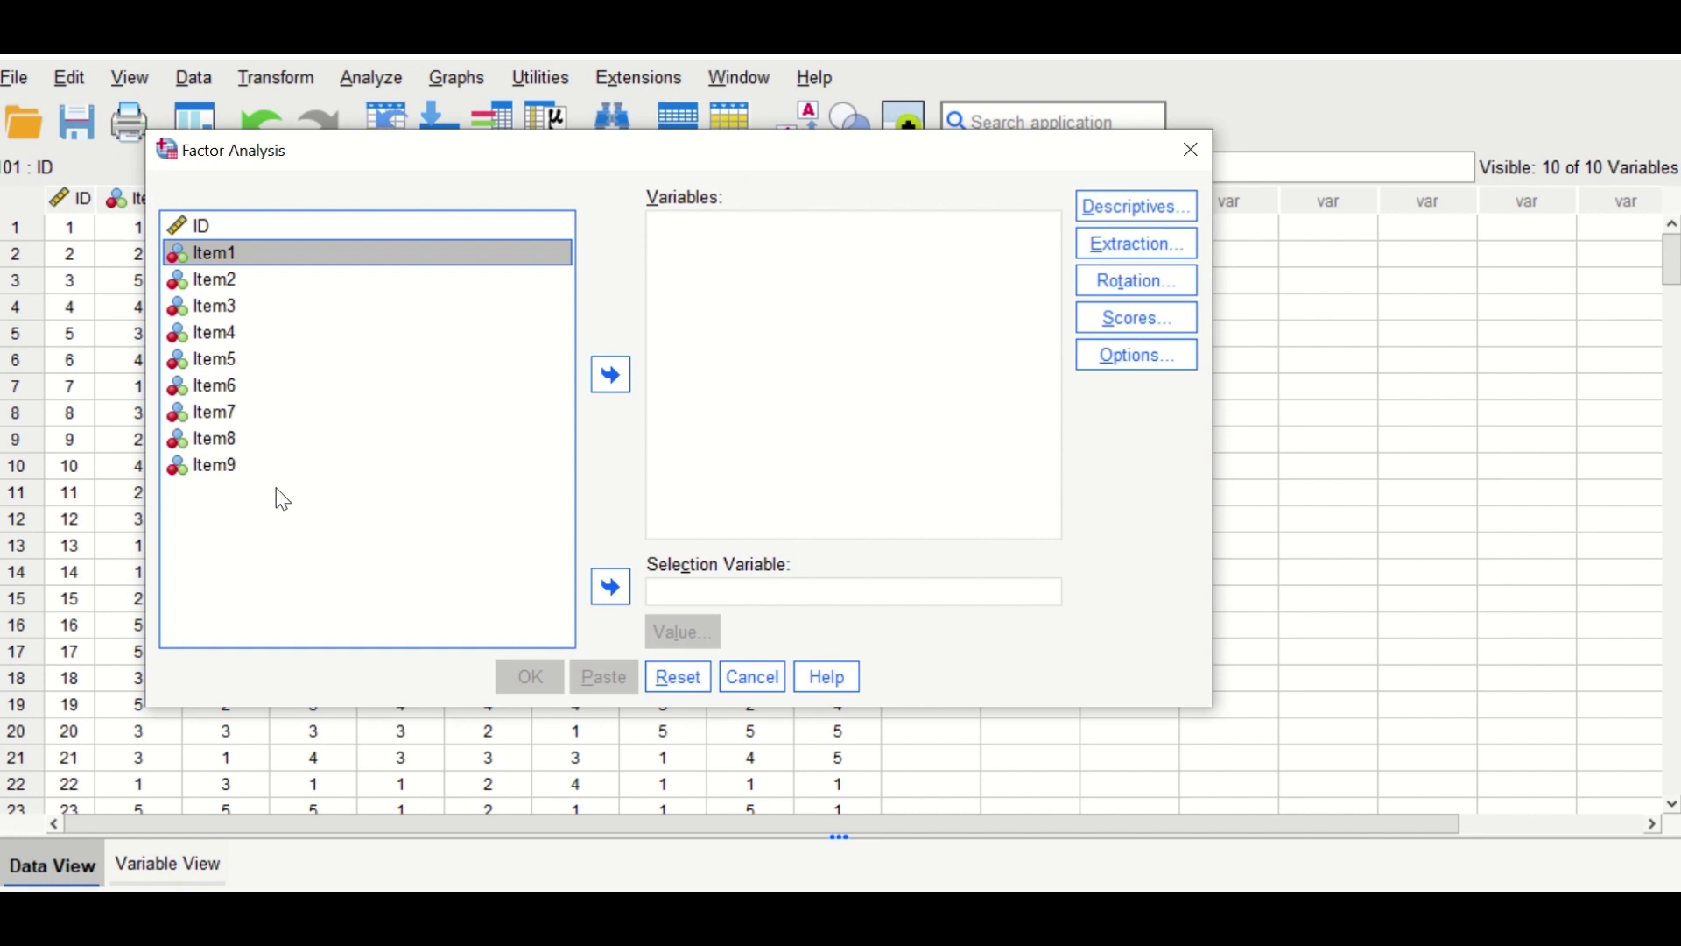
{"action": "left_click", "coordinate": [221, 467], "text": "shift"}
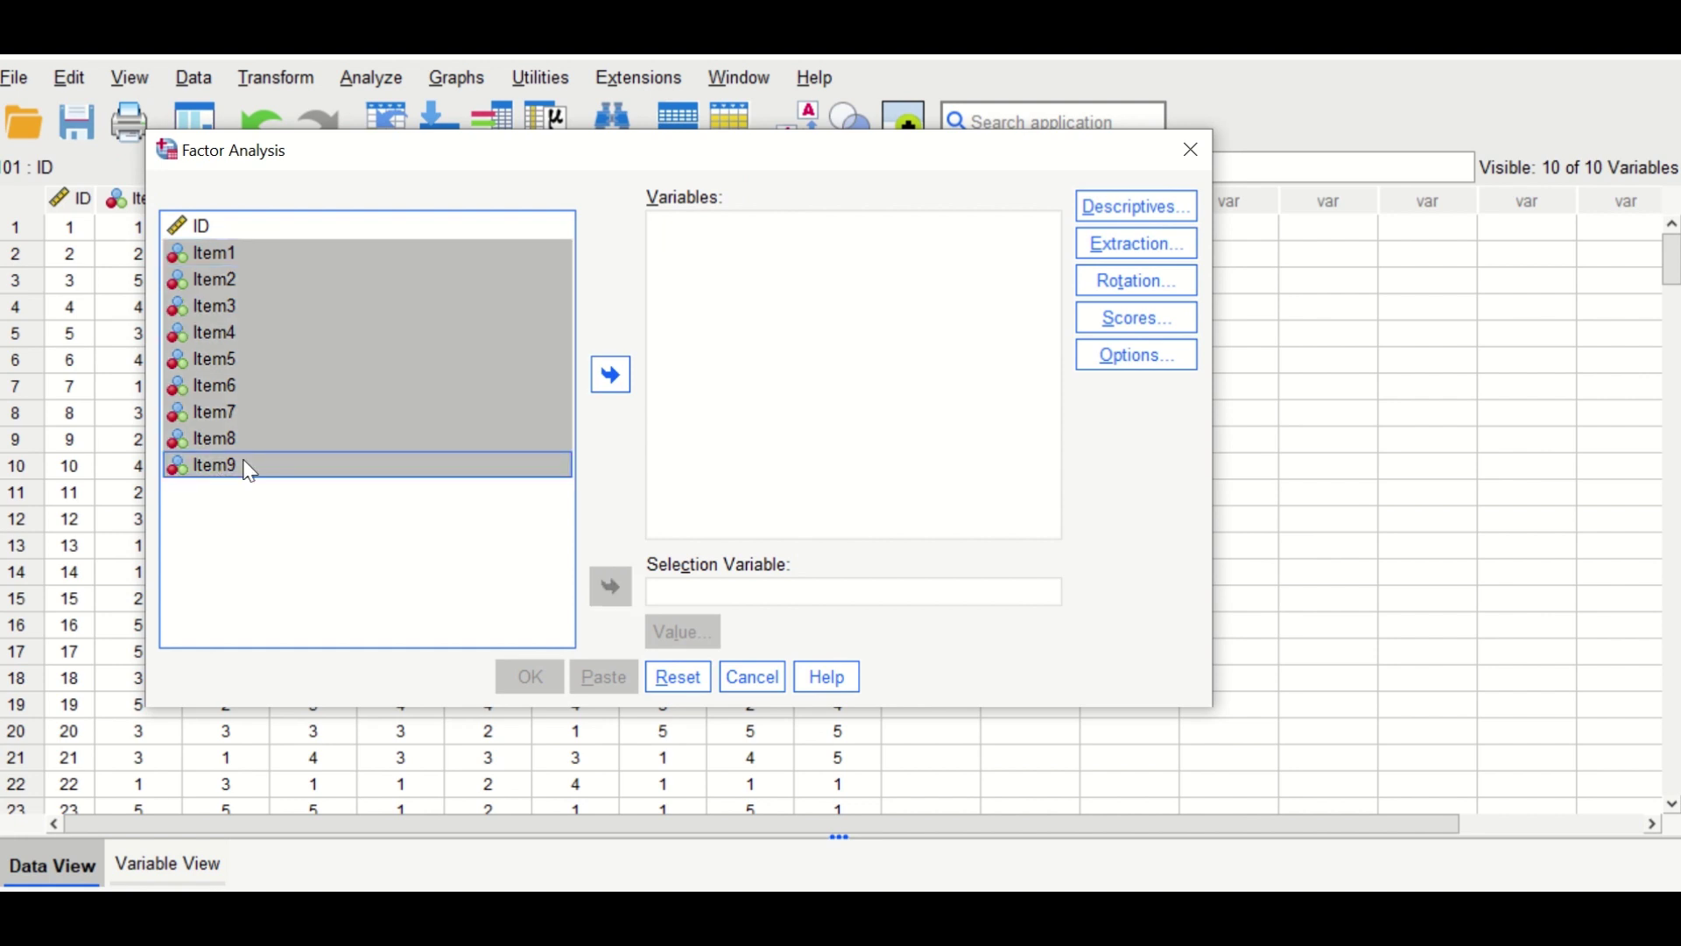
{"action": "left_click", "coordinate": [613, 377]}
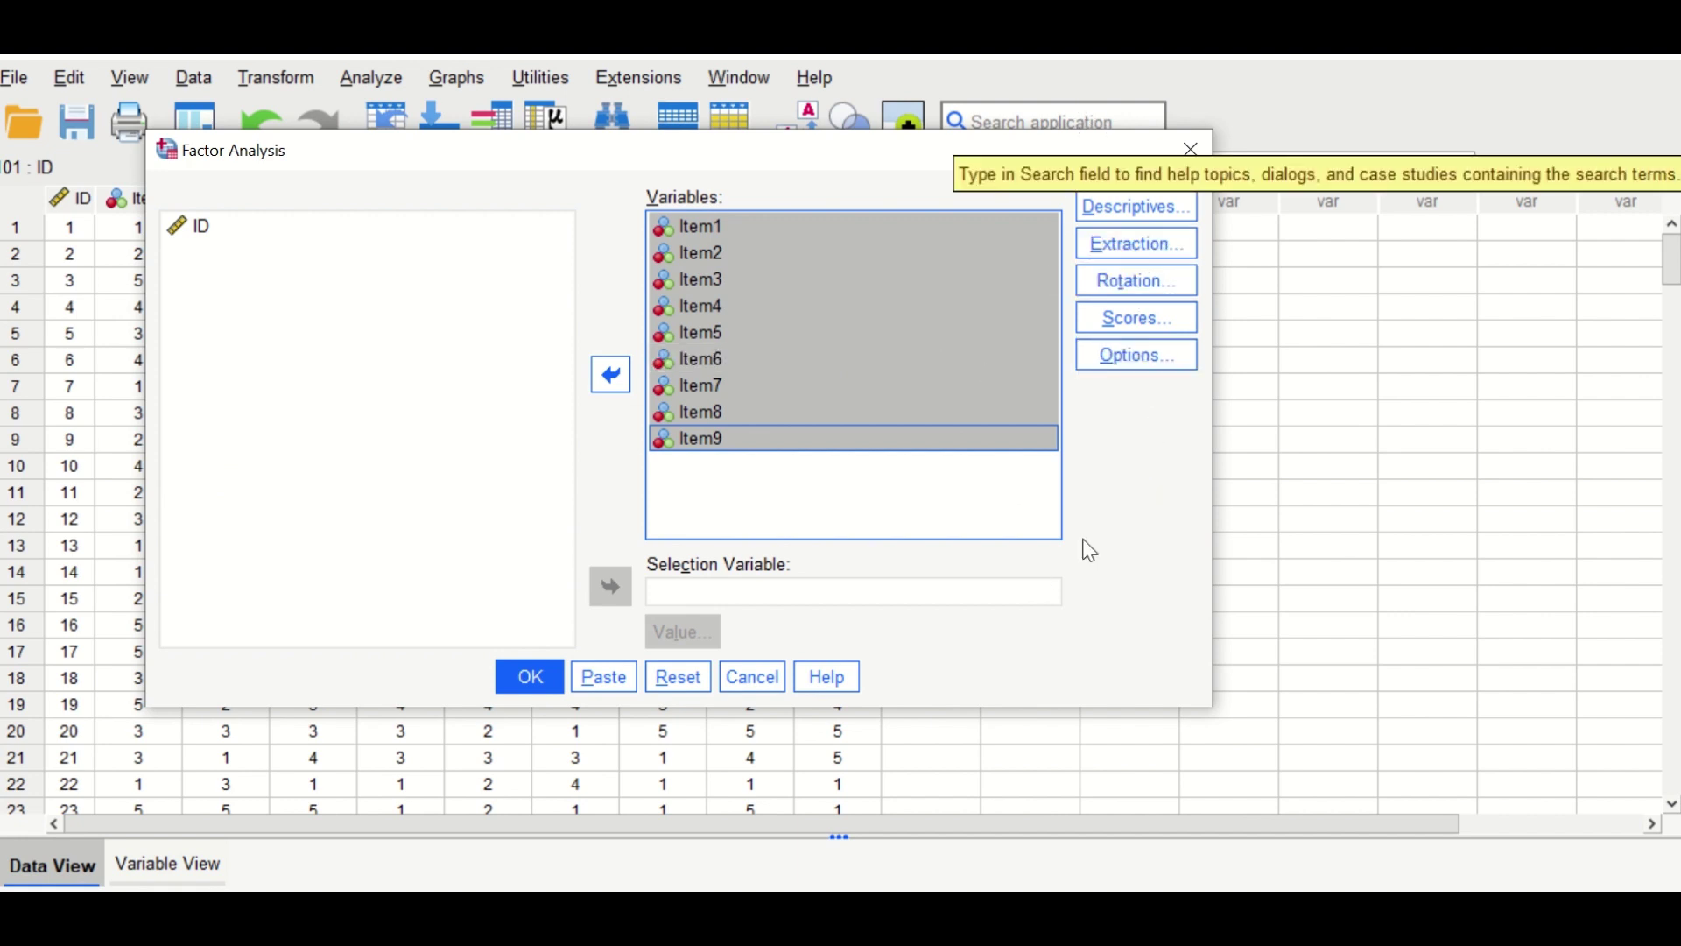
Request univariate descriptives, correlation coefficients, significance levels, the determinant, and KMO and Bartlett's test.
{"action": "left_click", "coordinate": [1137, 210]}
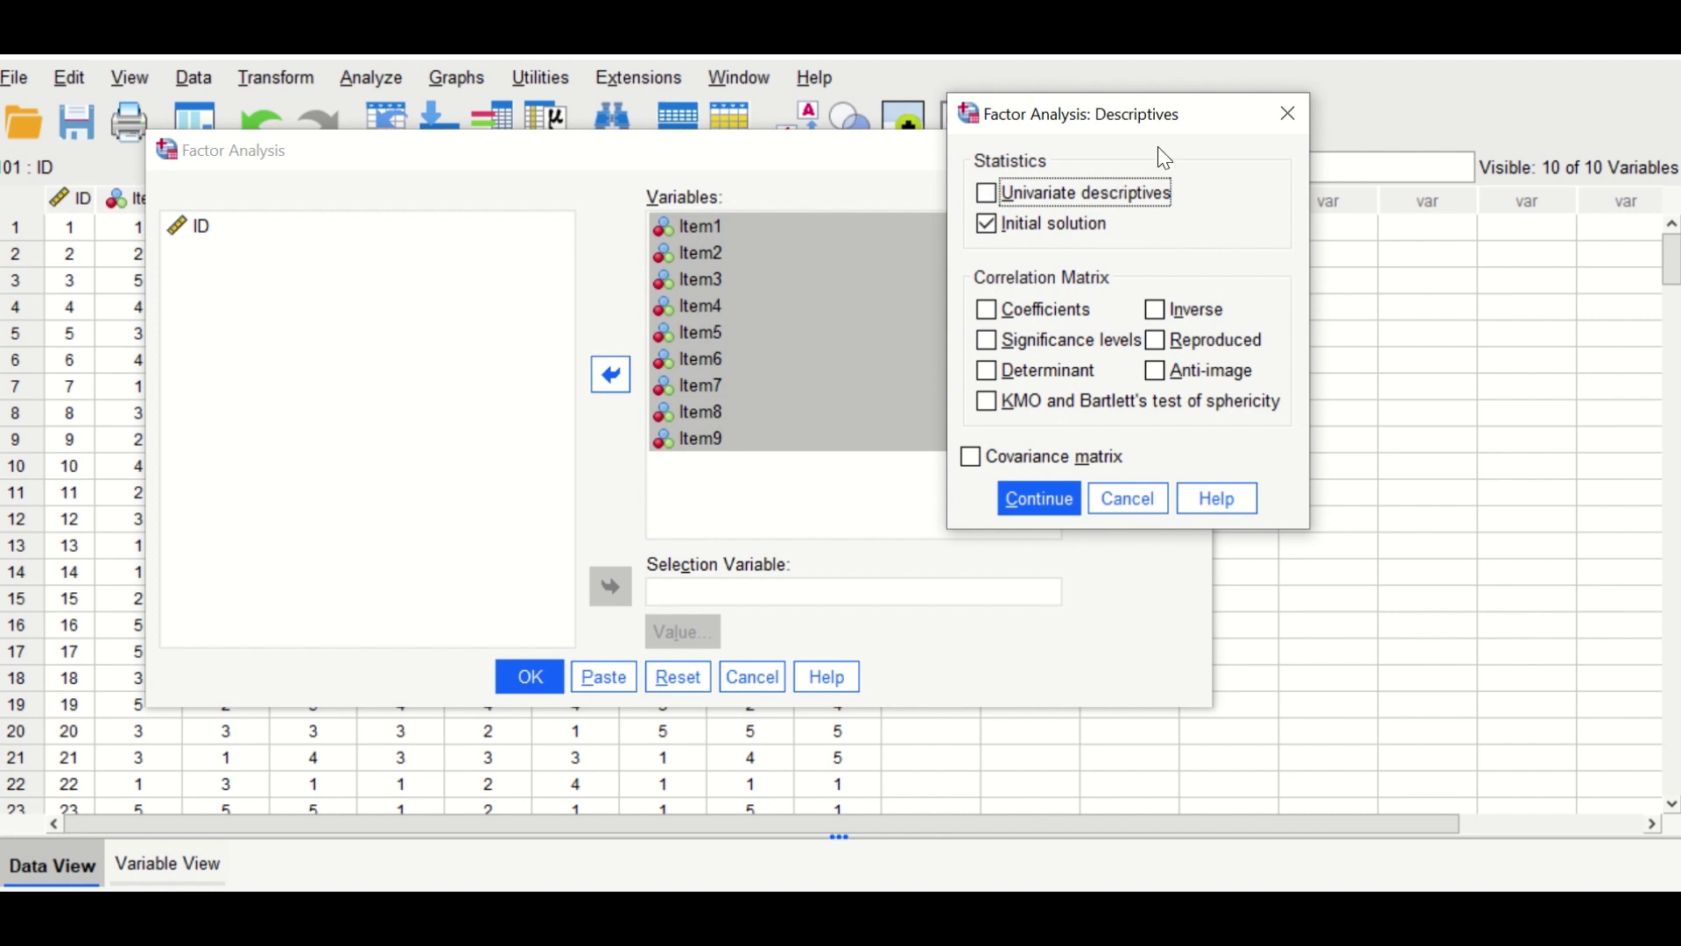
{"action": "left_click_drag", "start_coordinate": [1202, 114], "coordinate": [1158, 136]}
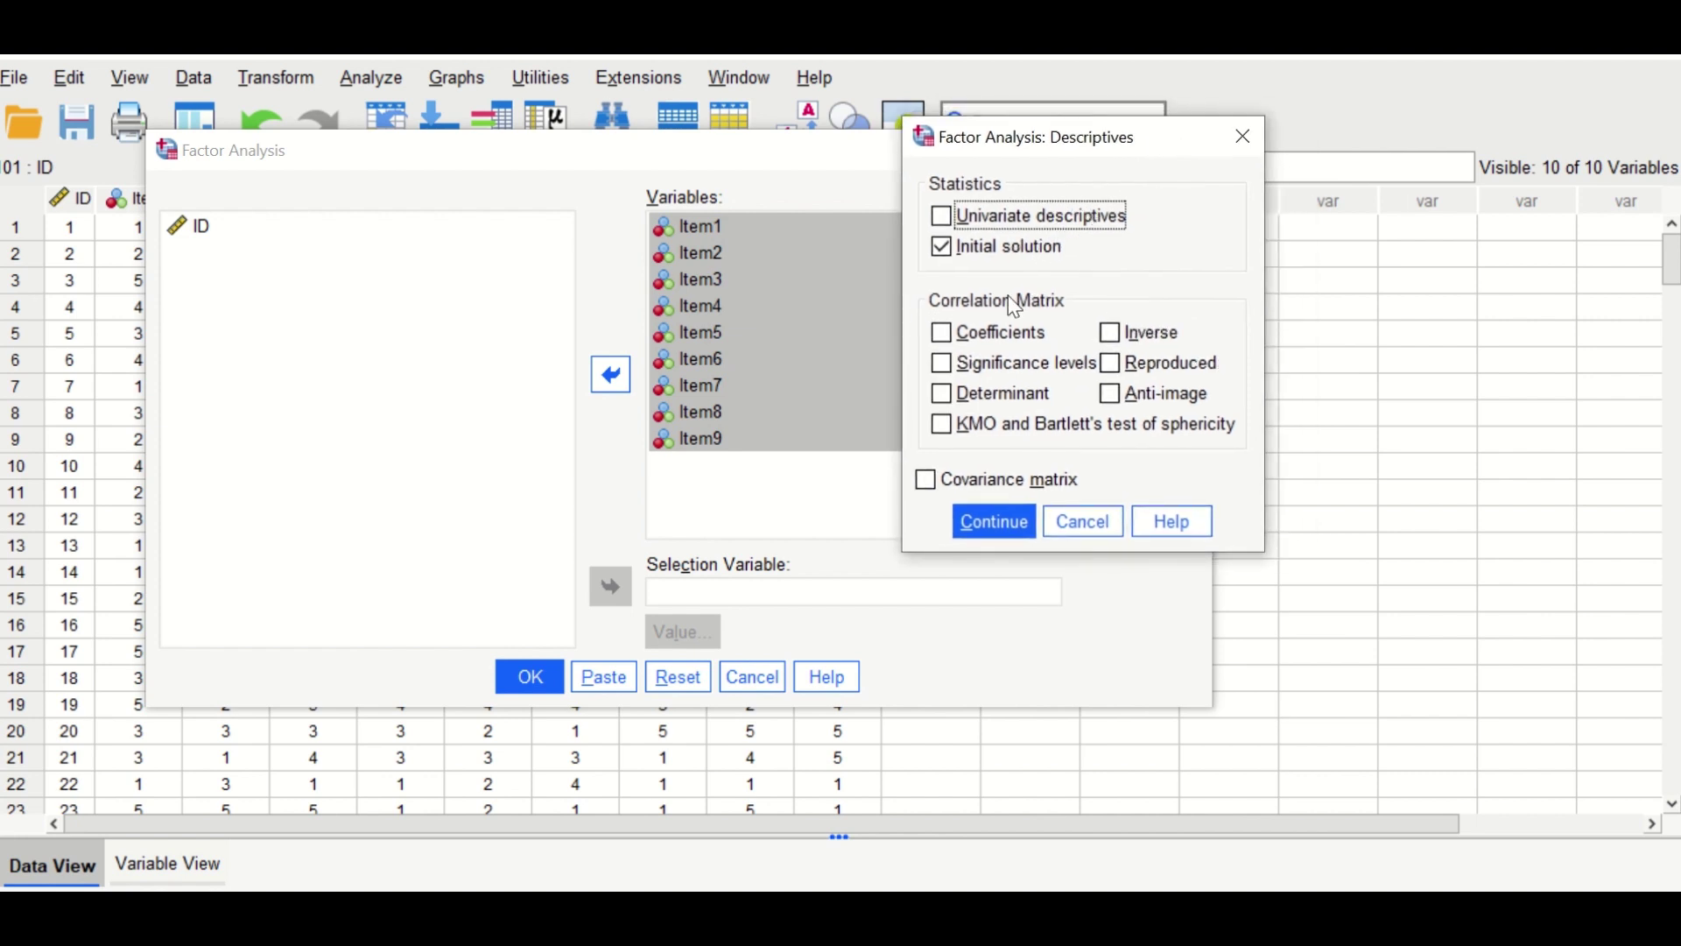
{"action": "left_click", "coordinate": [942, 215]}
{"action": "left_click", "coordinate": [943, 333]}
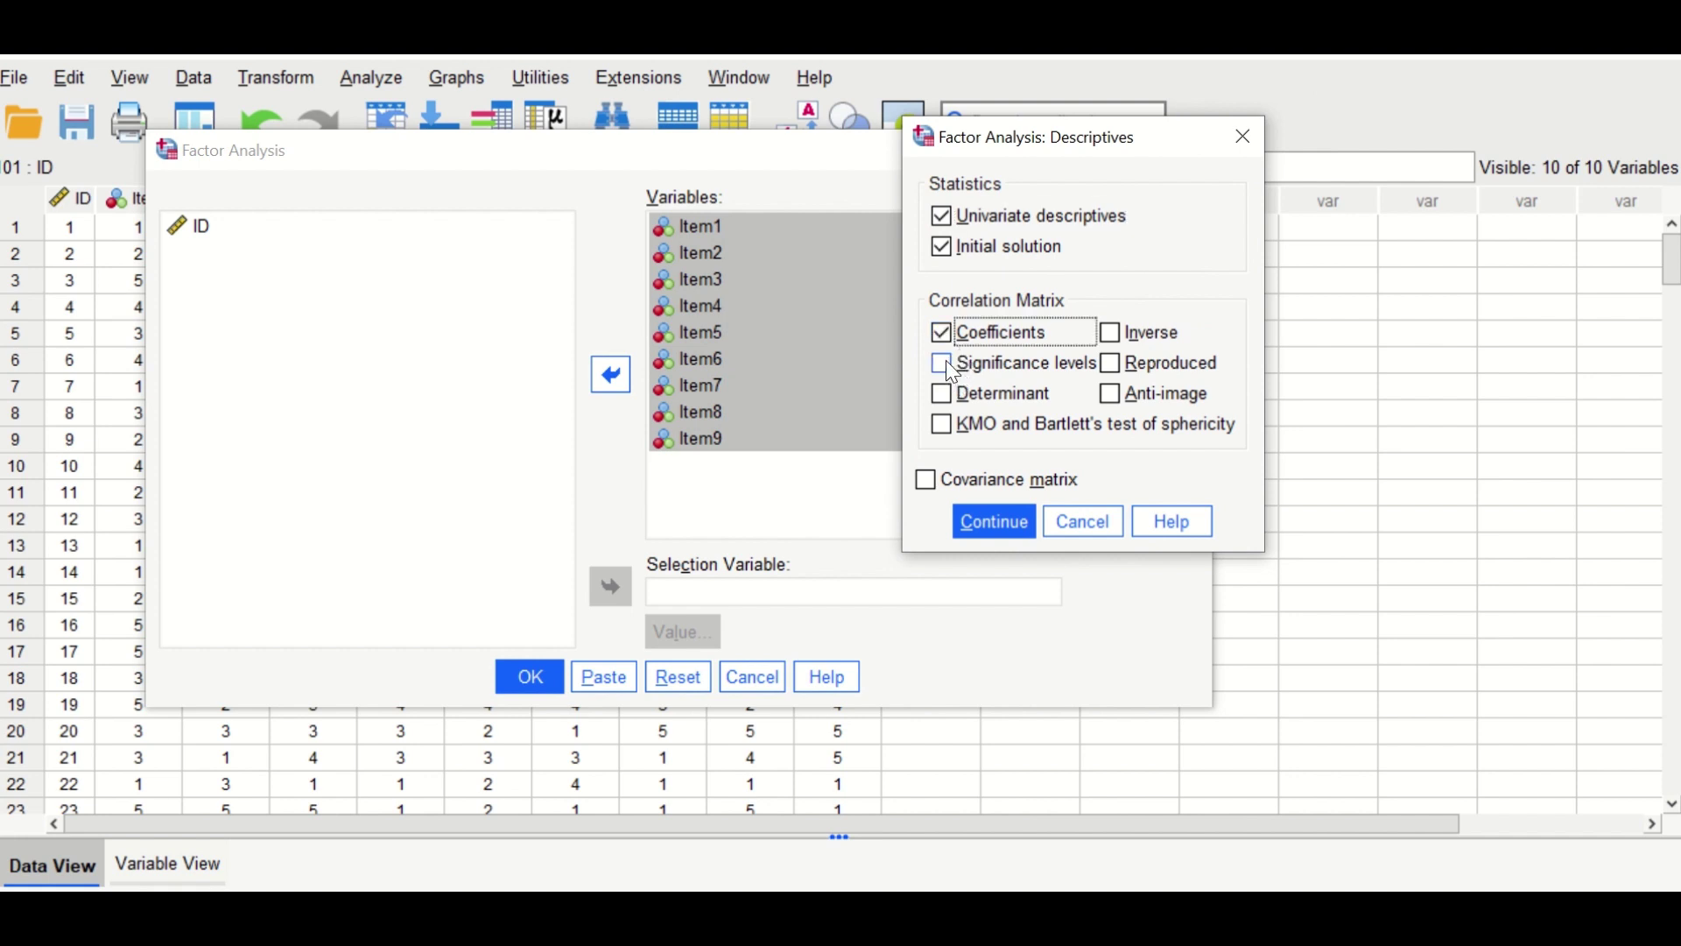
{"action": "left_click", "coordinate": [943, 361]}
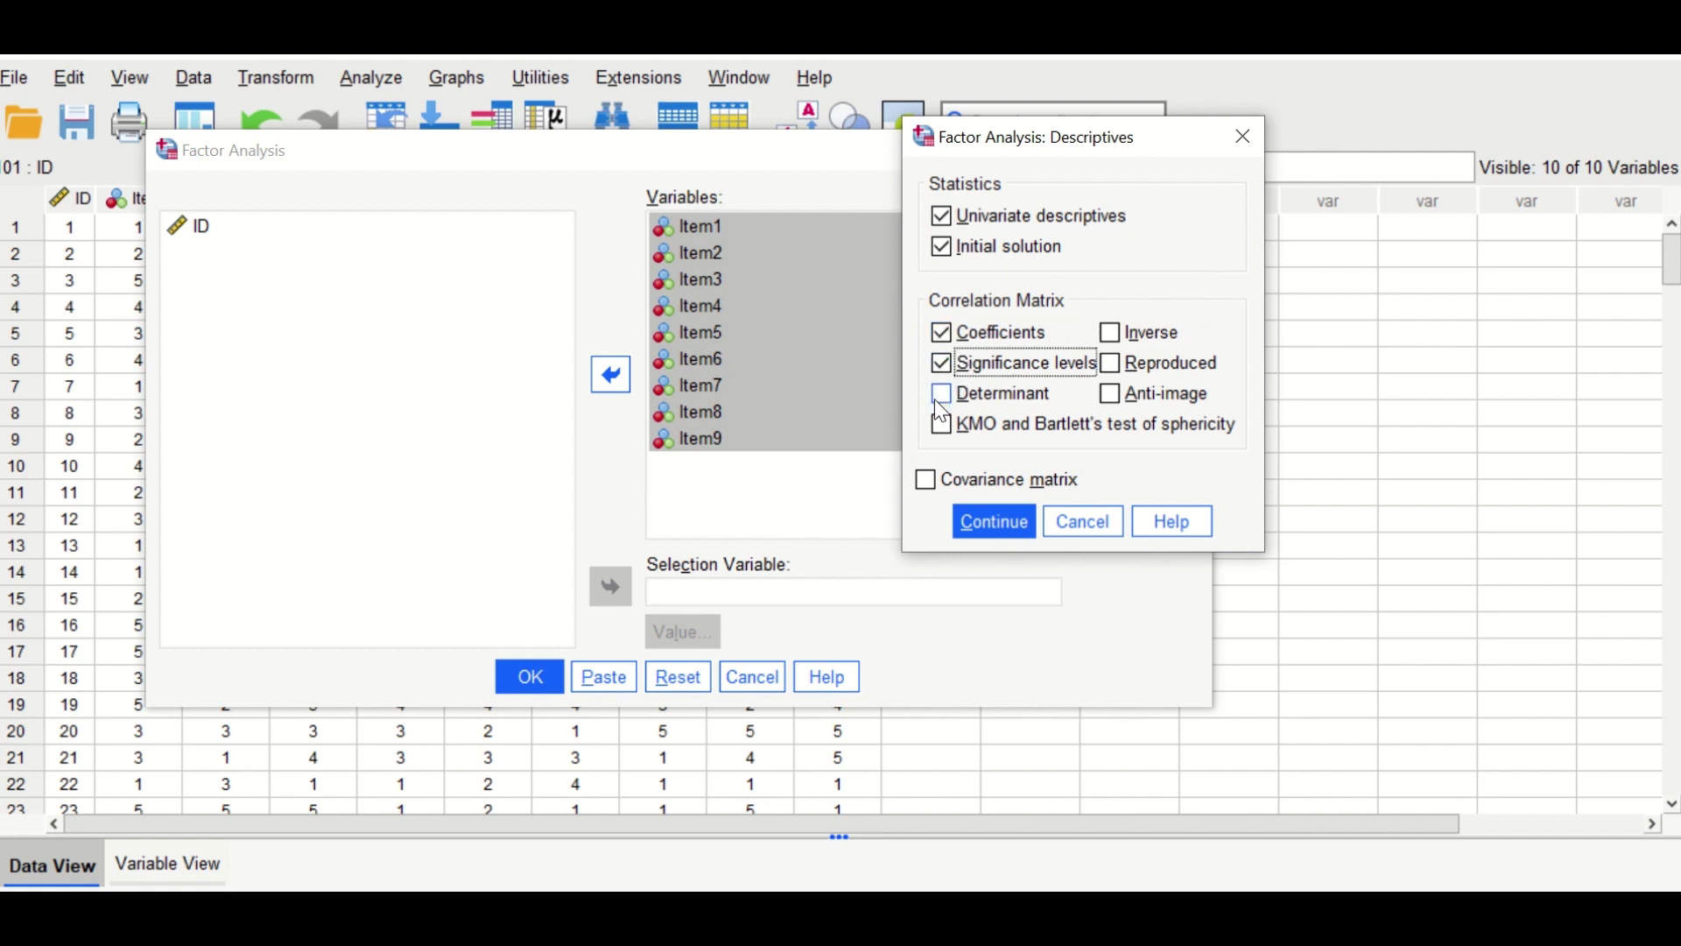
{"action": "left_click", "coordinate": [942, 394]}
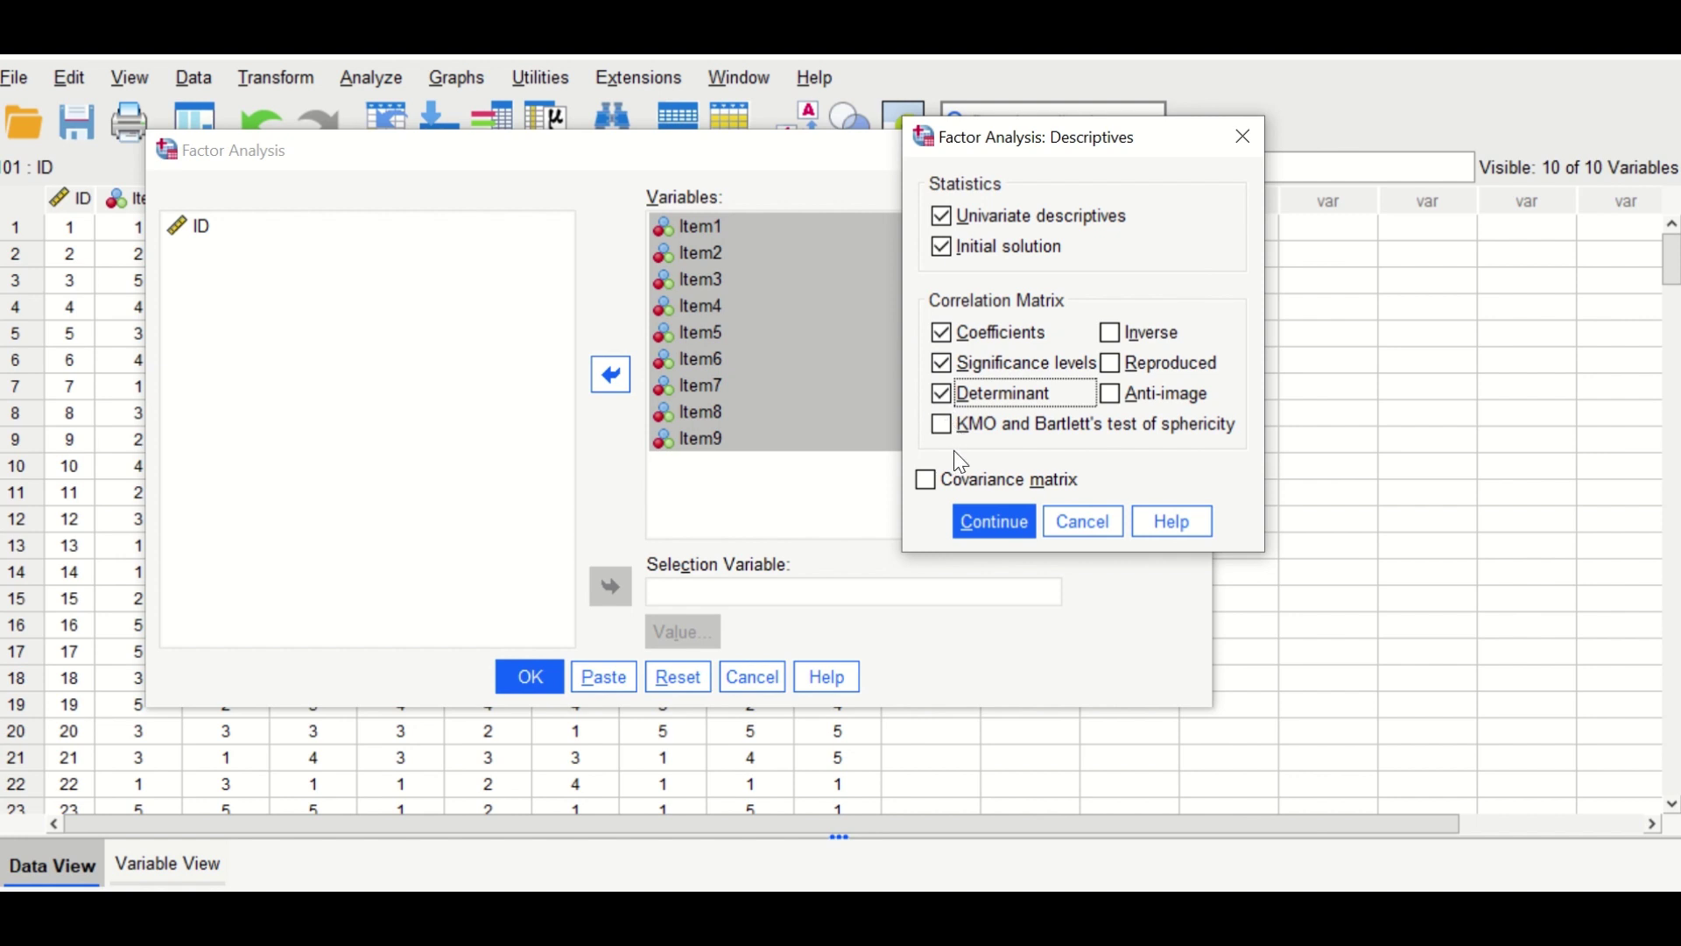
{"action": "left_click", "coordinate": [943, 427]}
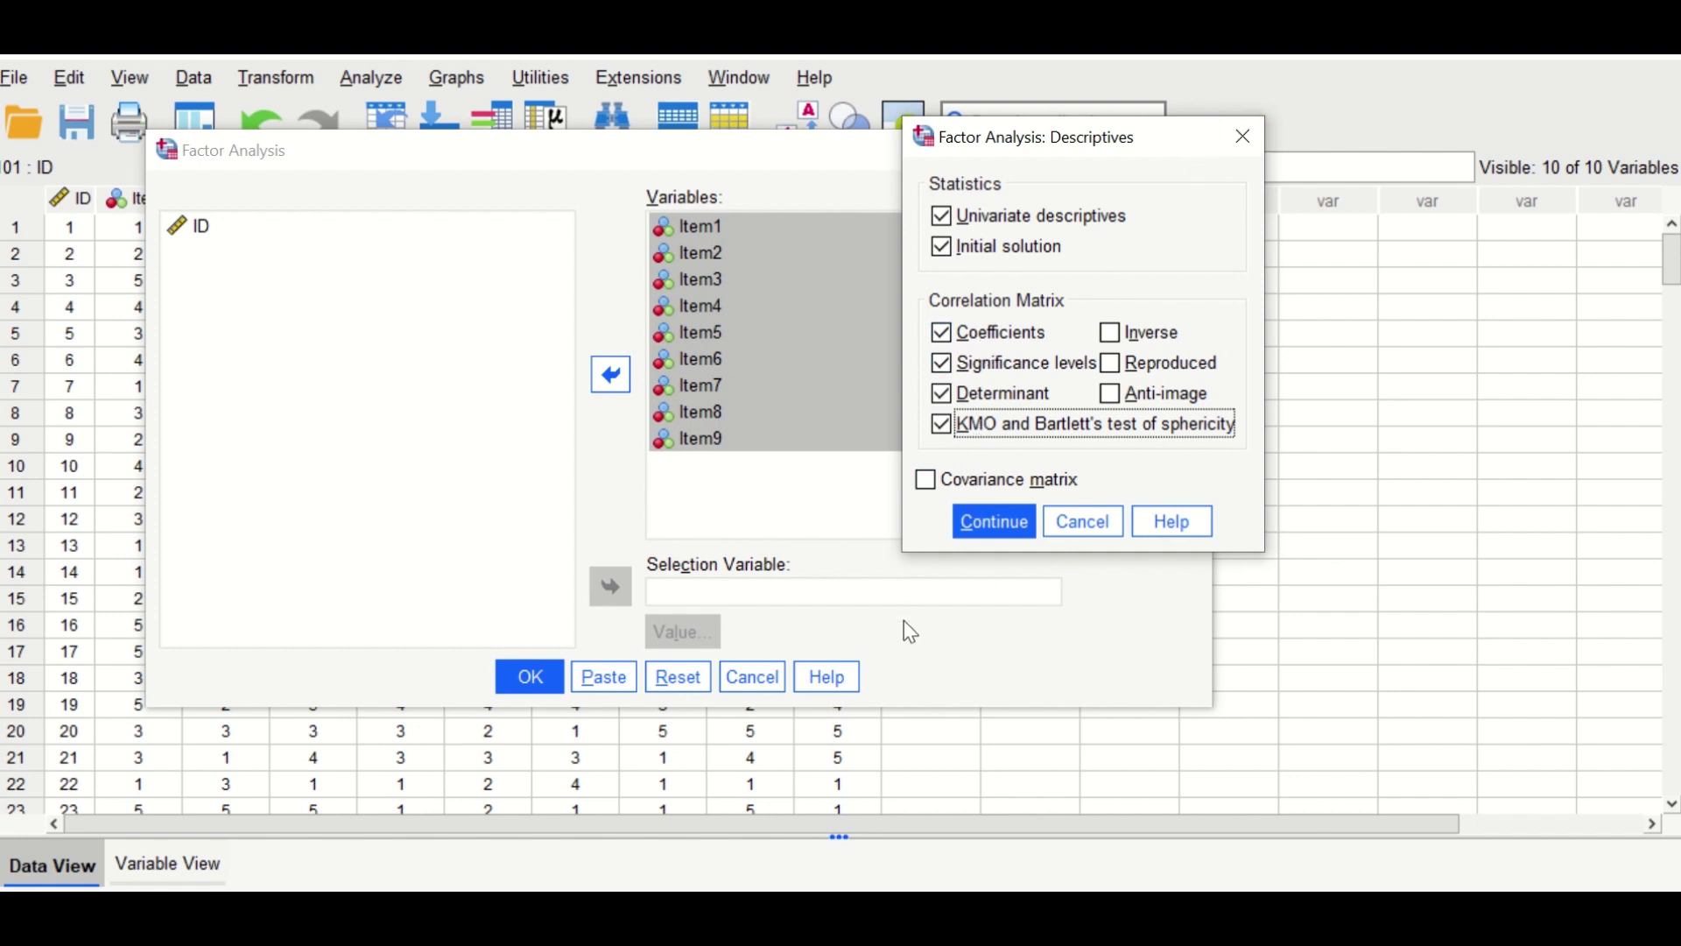
{"action": "left_click", "coordinate": [985, 536]}
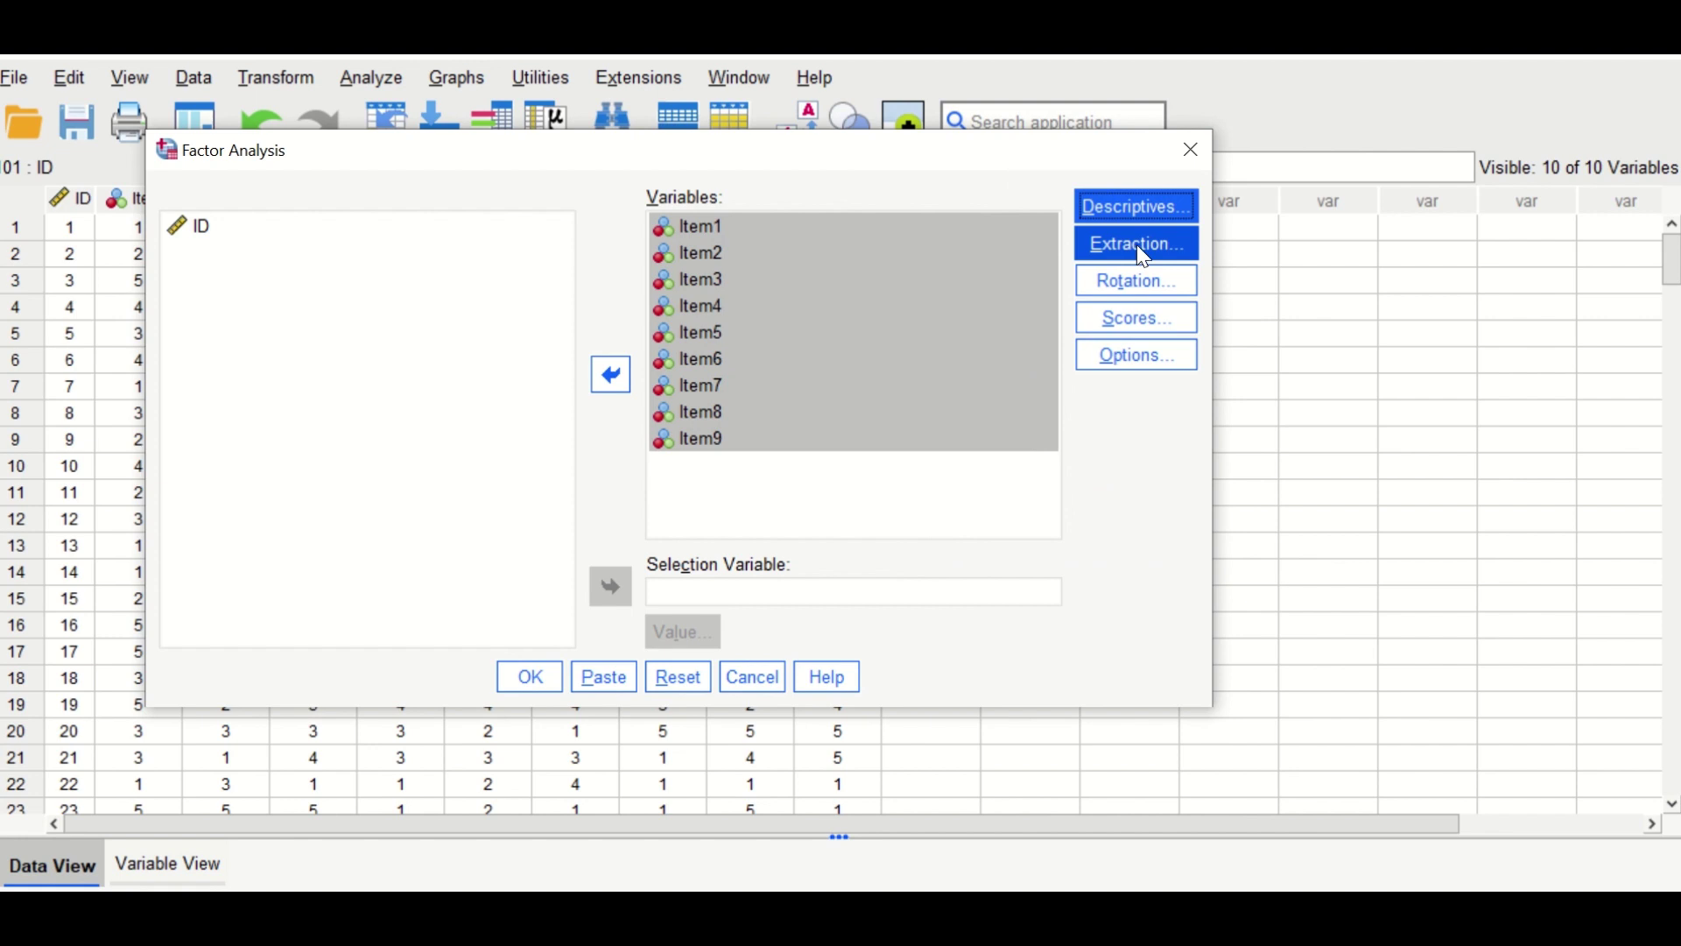
Keep Principal components as the extraction method and add a scree plot.
{"action": "left_click", "coordinate": [1133, 243]}
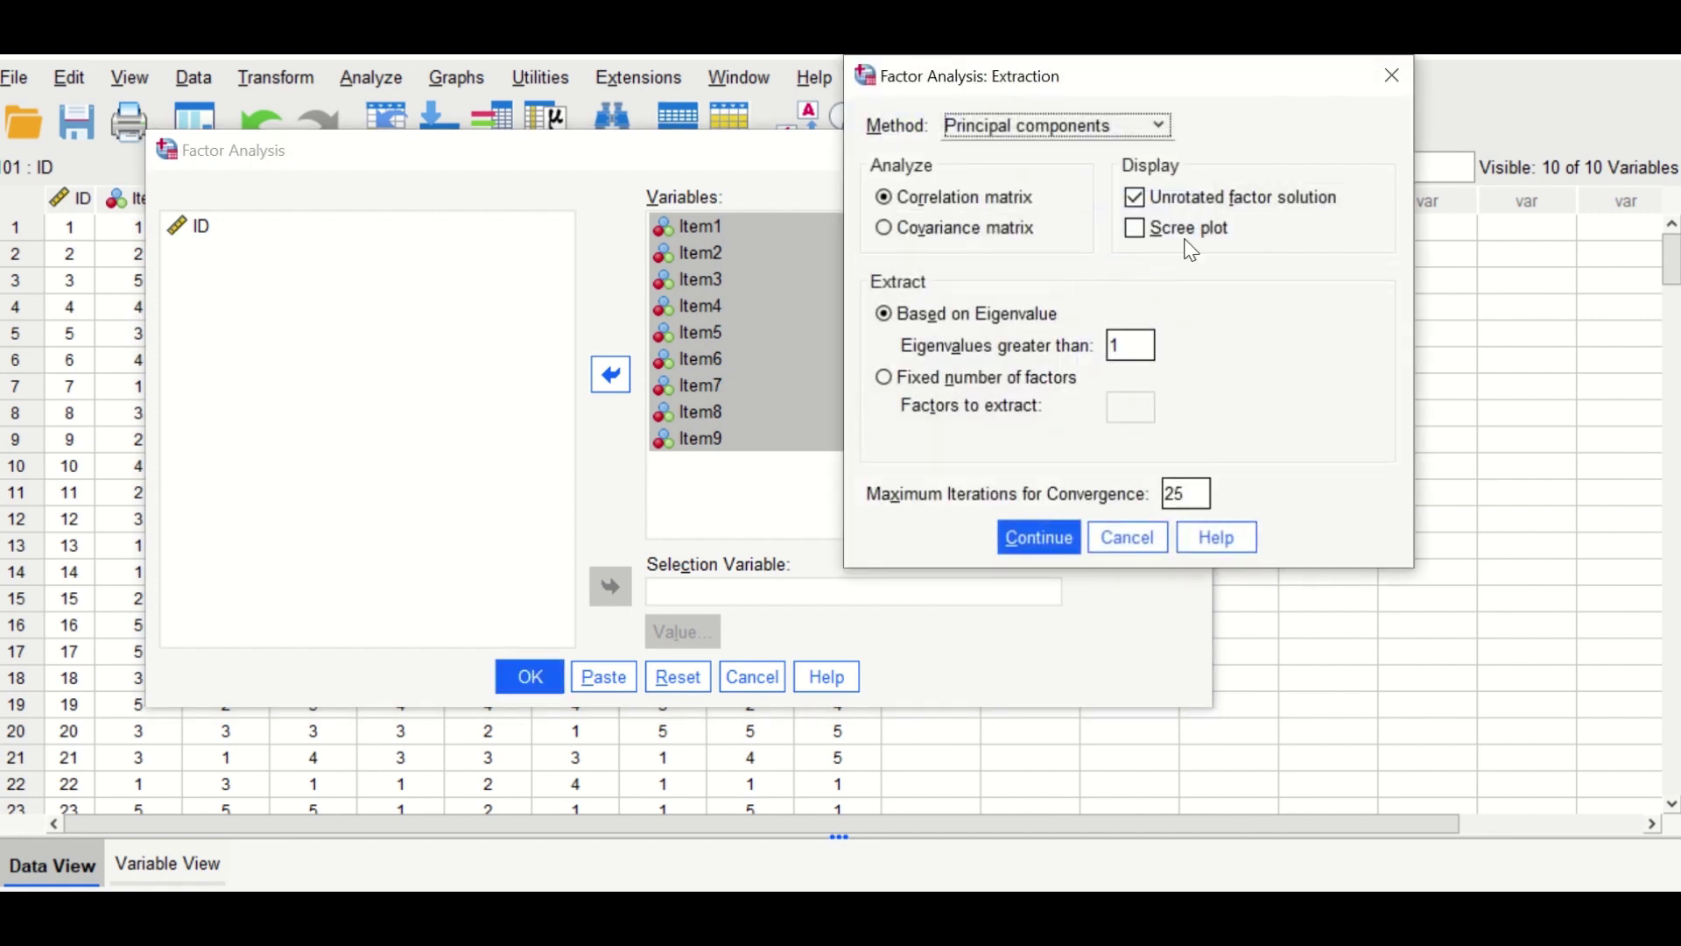
{"action": "left_click", "coordinate": [1137, 124]}
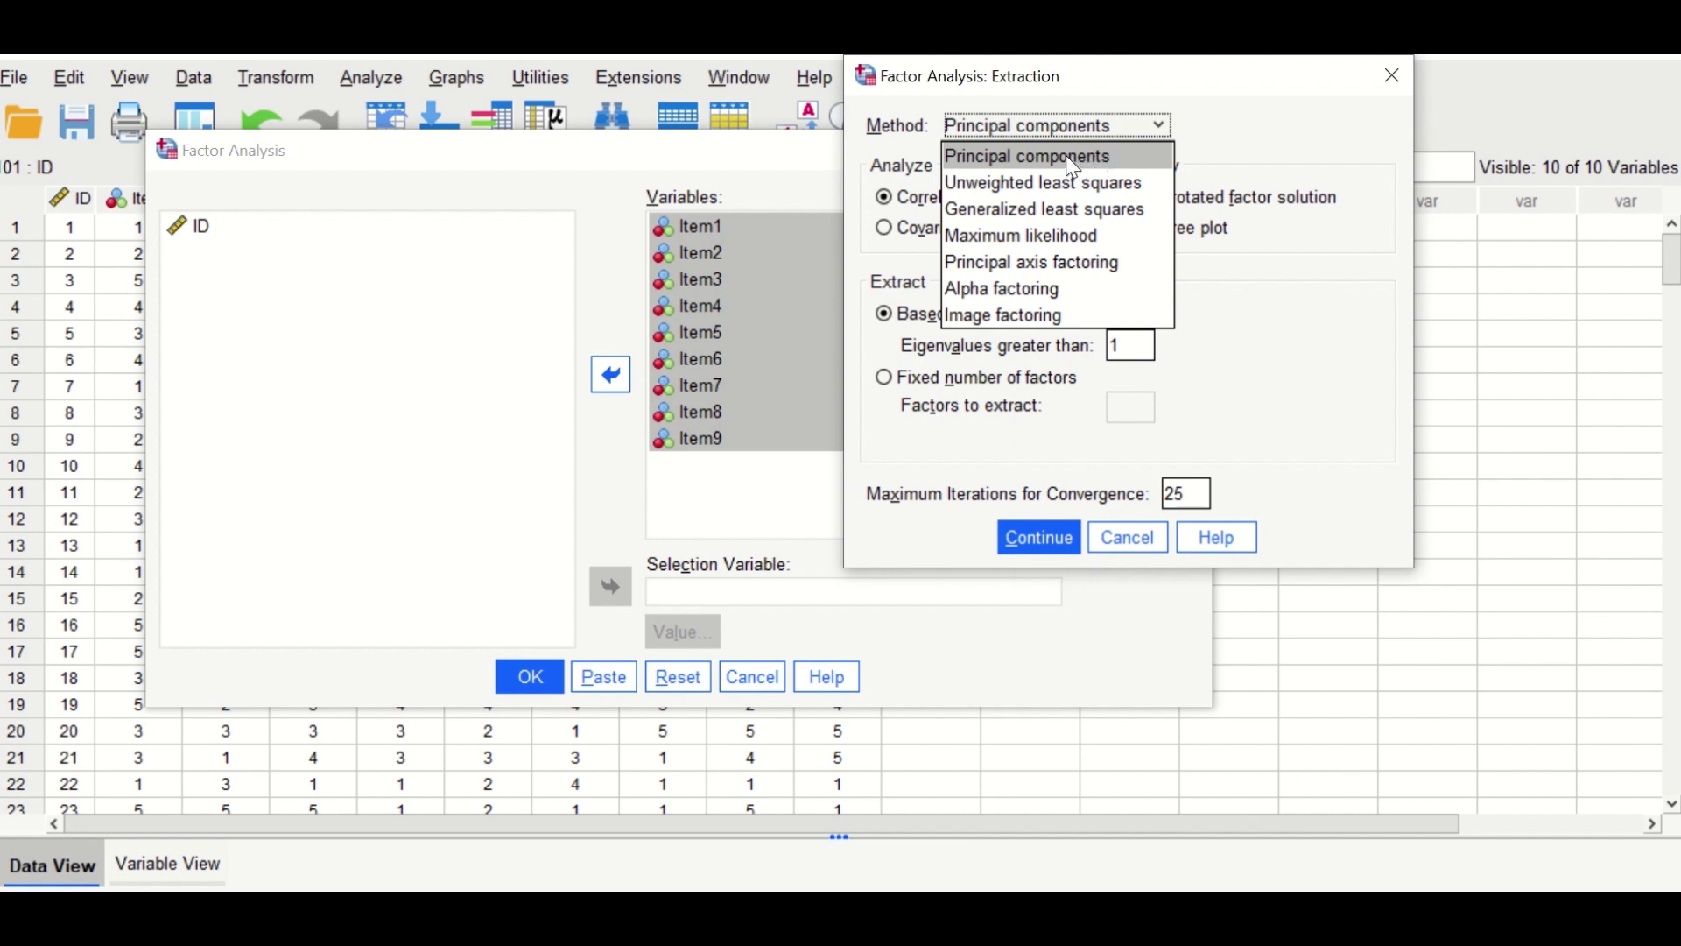
{"action": "left_click", "coordinate": [1018, 155]}
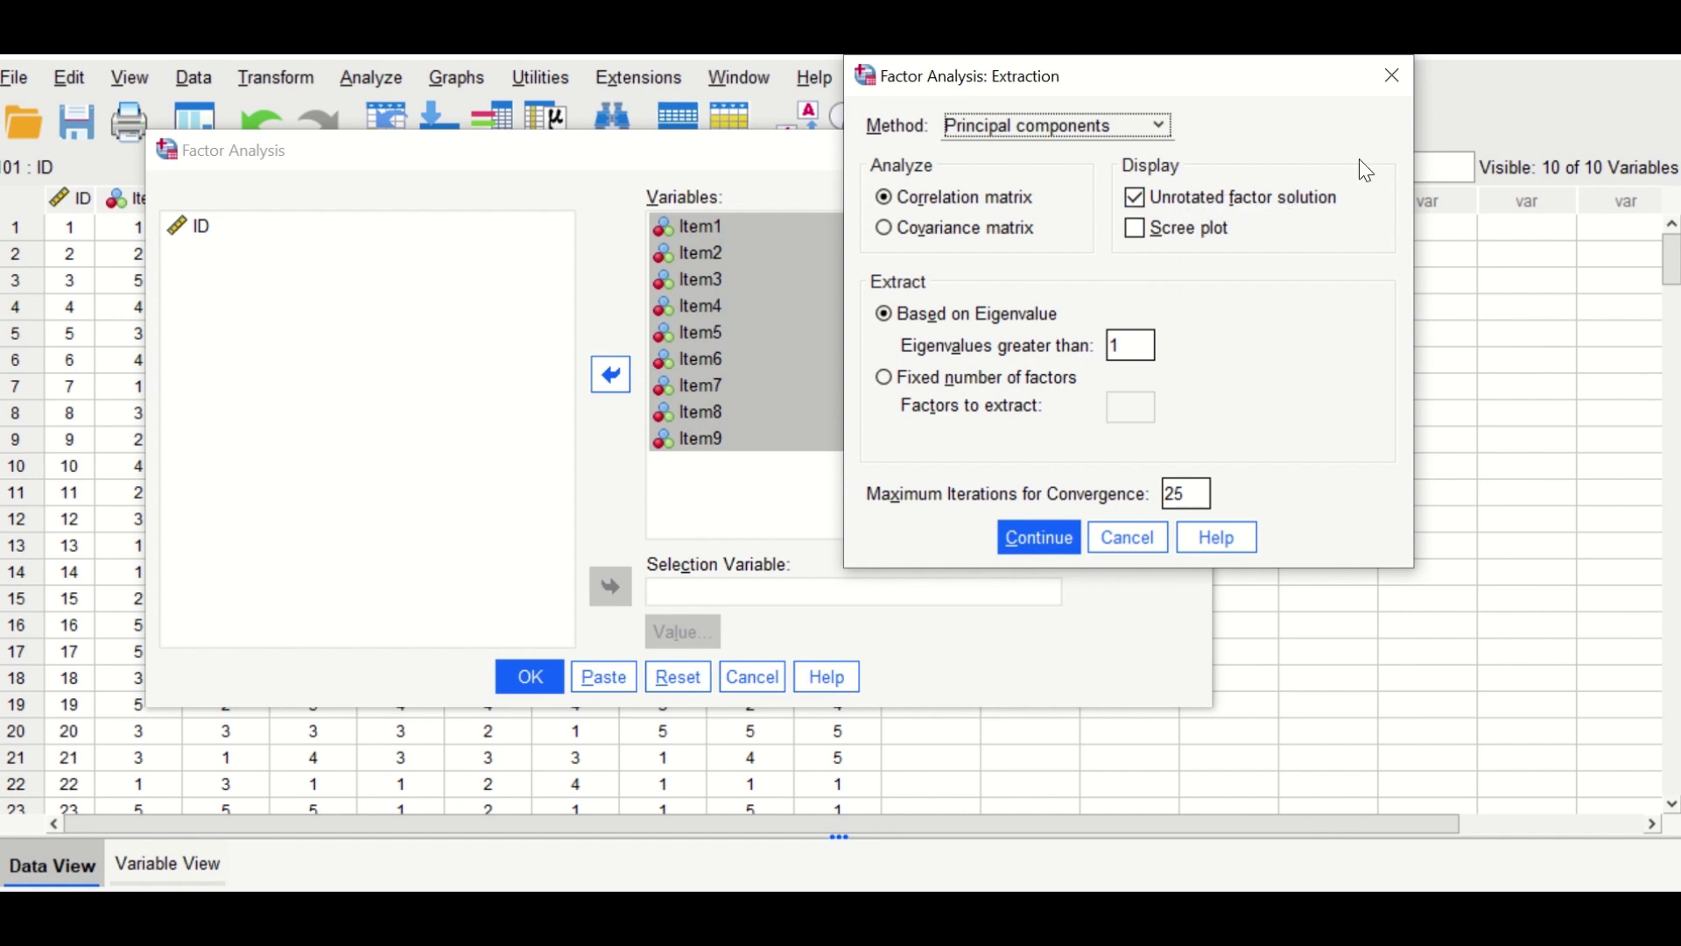
{"action": "left_click", "coordinate": [1136, 230]}
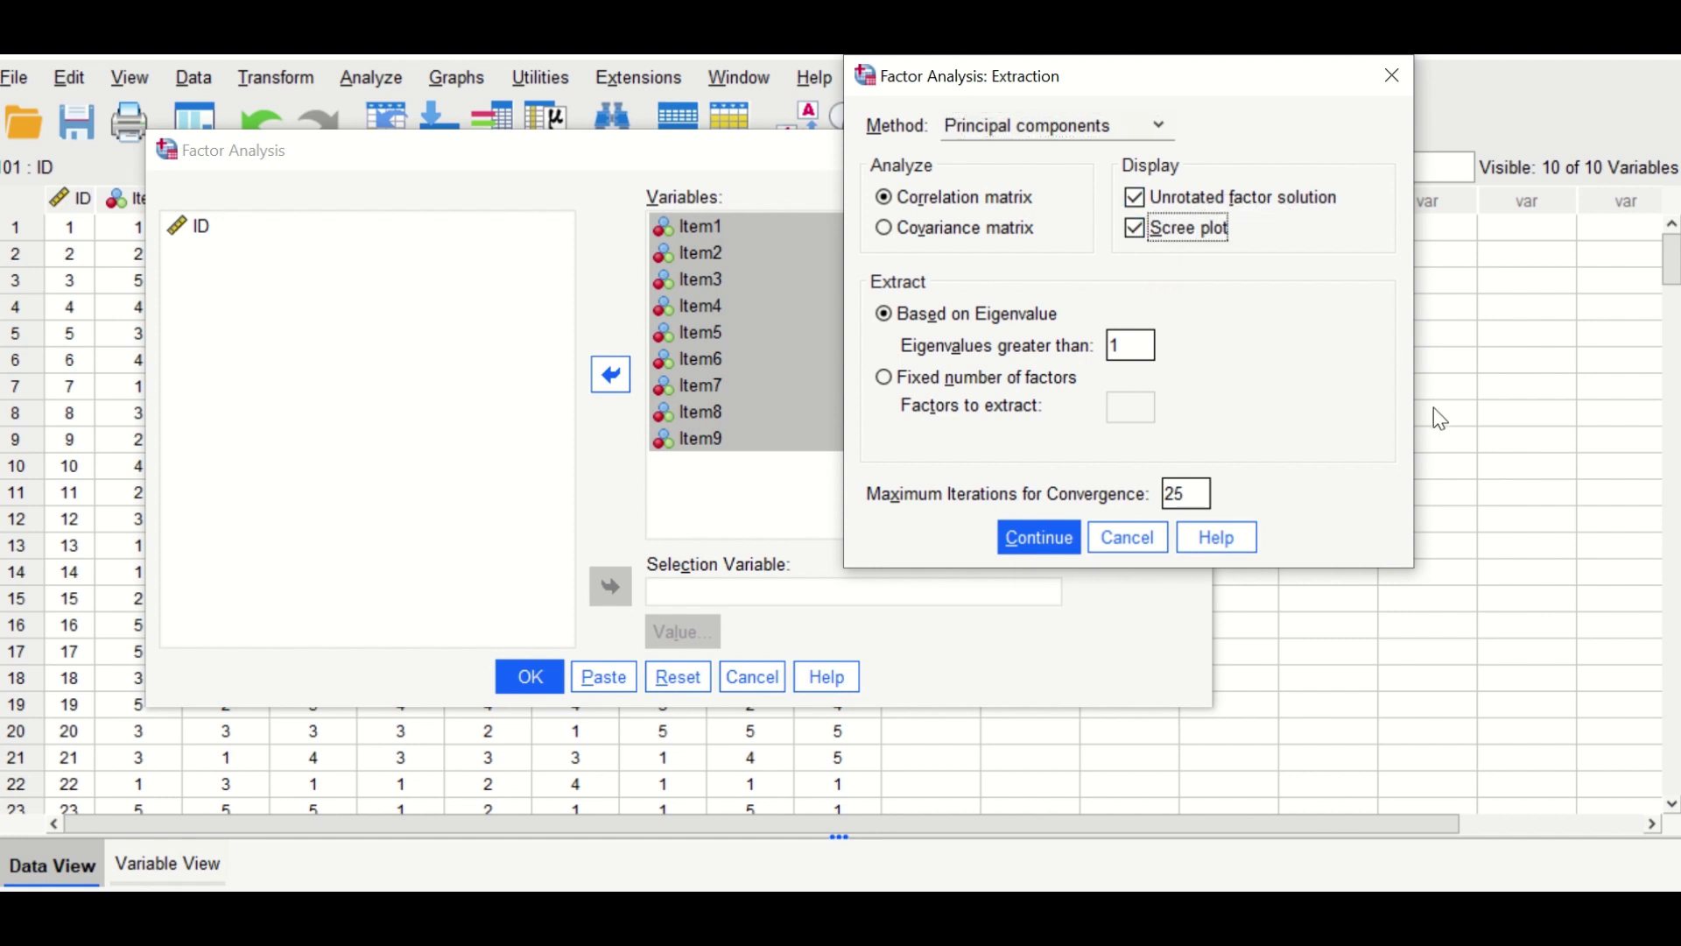
{"action": "key", "text": "Tab"}
{"action": "left_click", "coordinate": [1041, 538]}
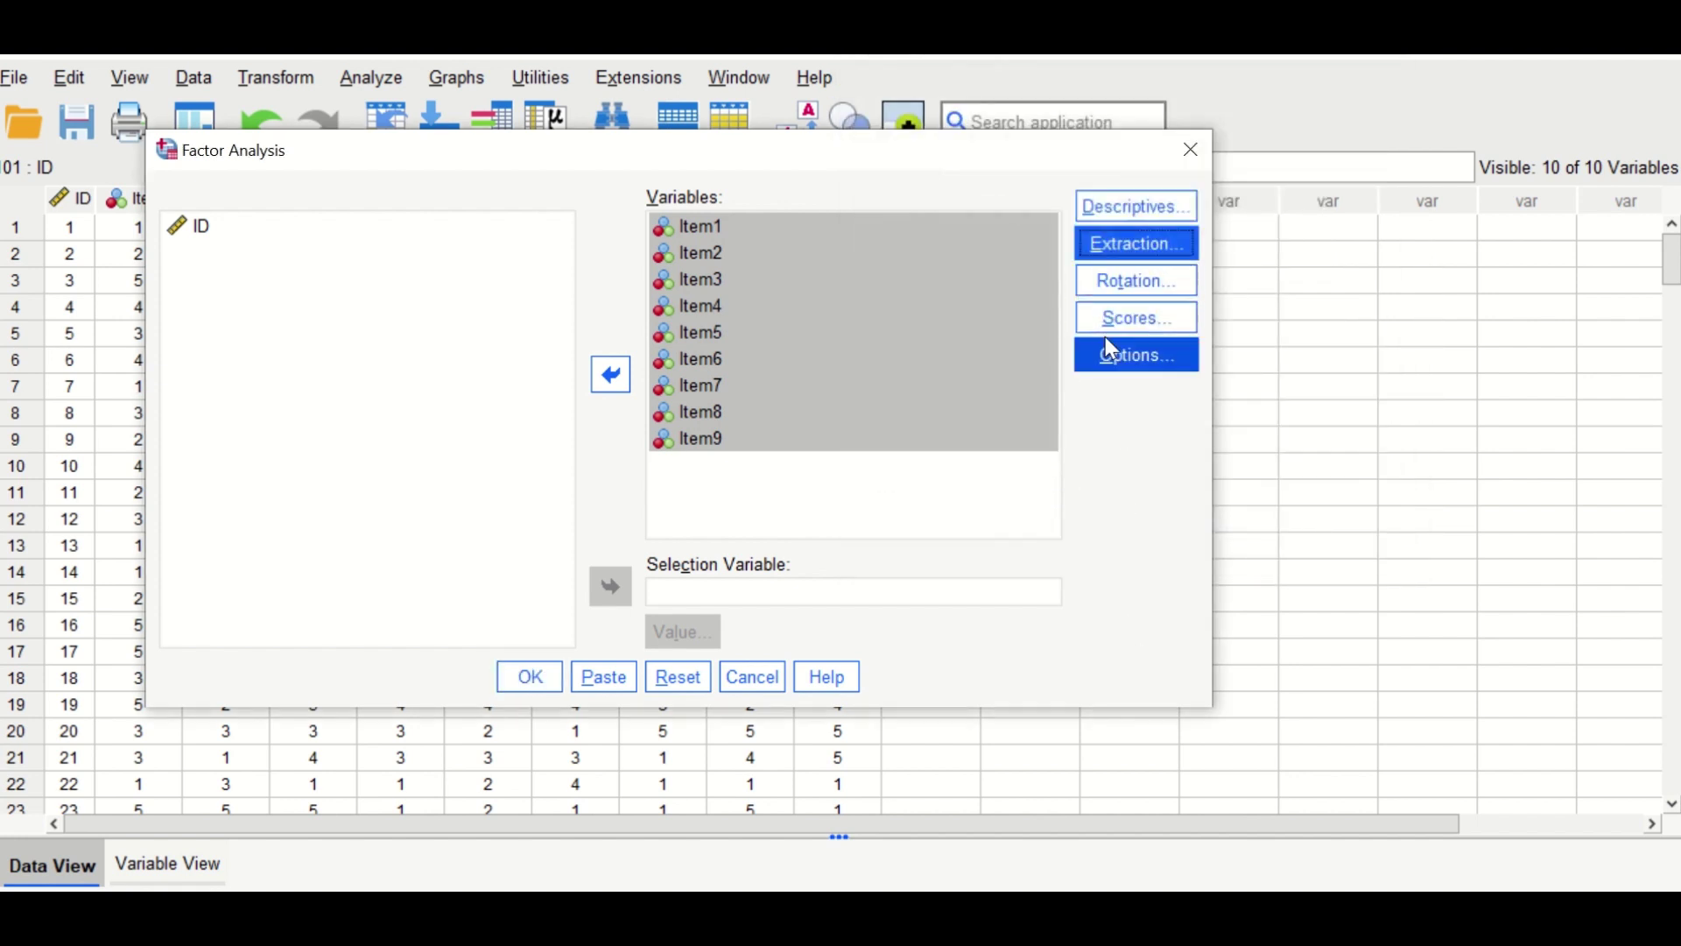
Choose Direct Oblimin rotation with delta 0 and 25 maximum iterations.
{"action": "left_click", "coordinate": [1112, 280]}
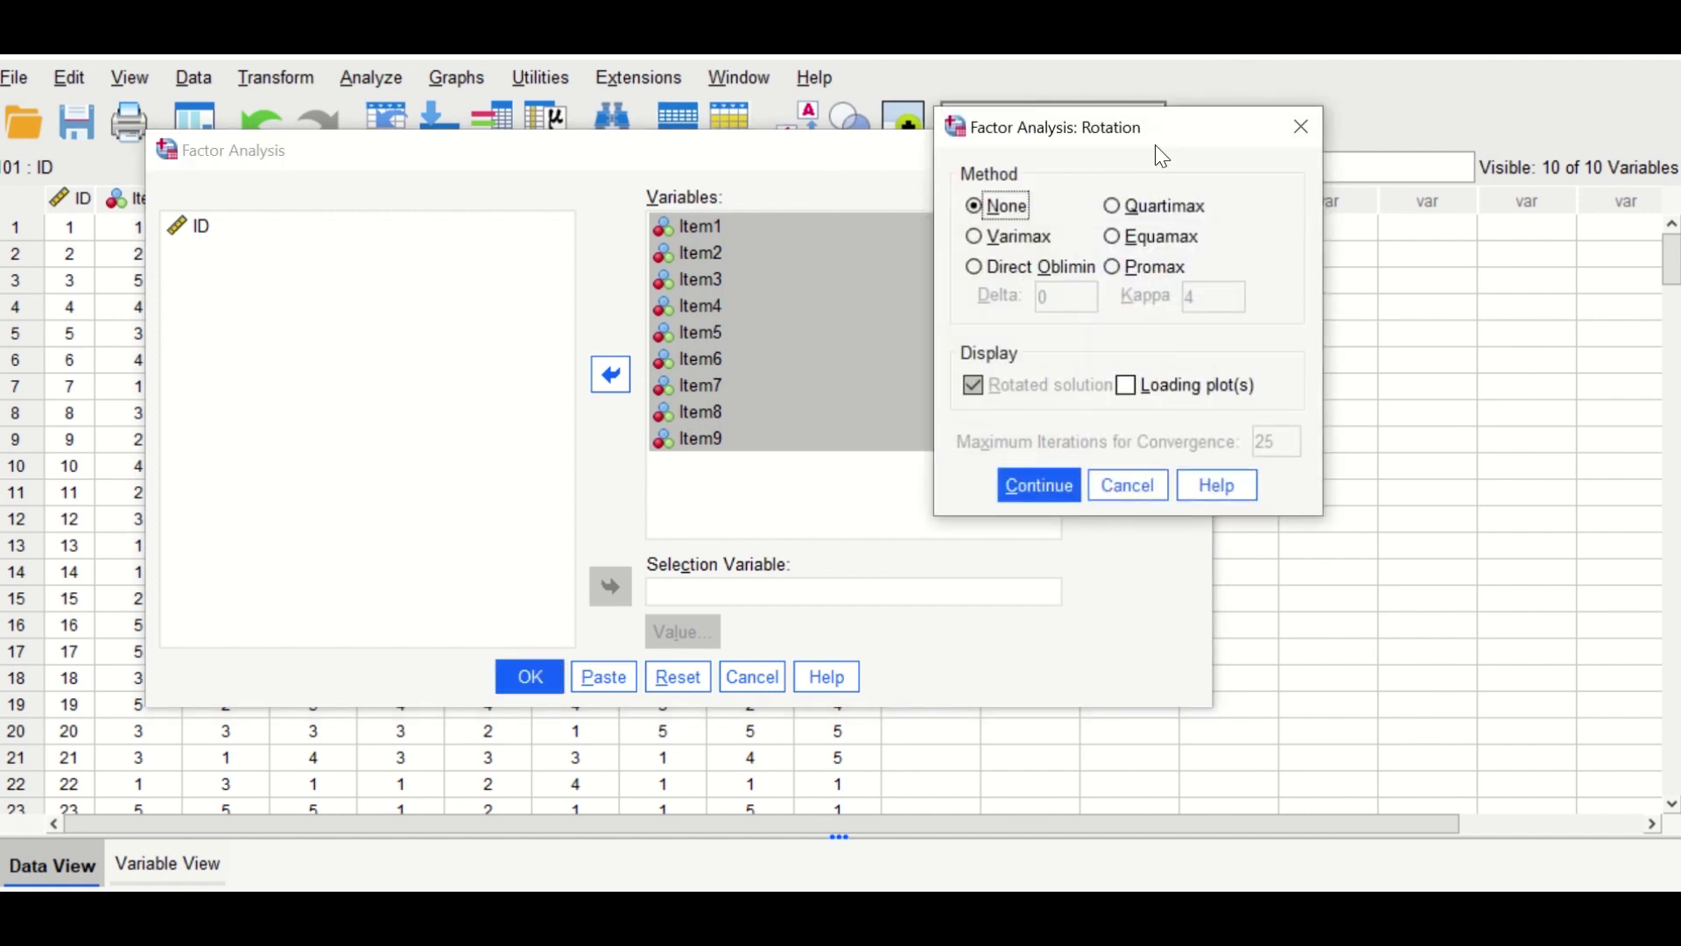
{"action": "left_click_drag", "start_coordinate": [1197, 133], "coordinate": [964, 154]}
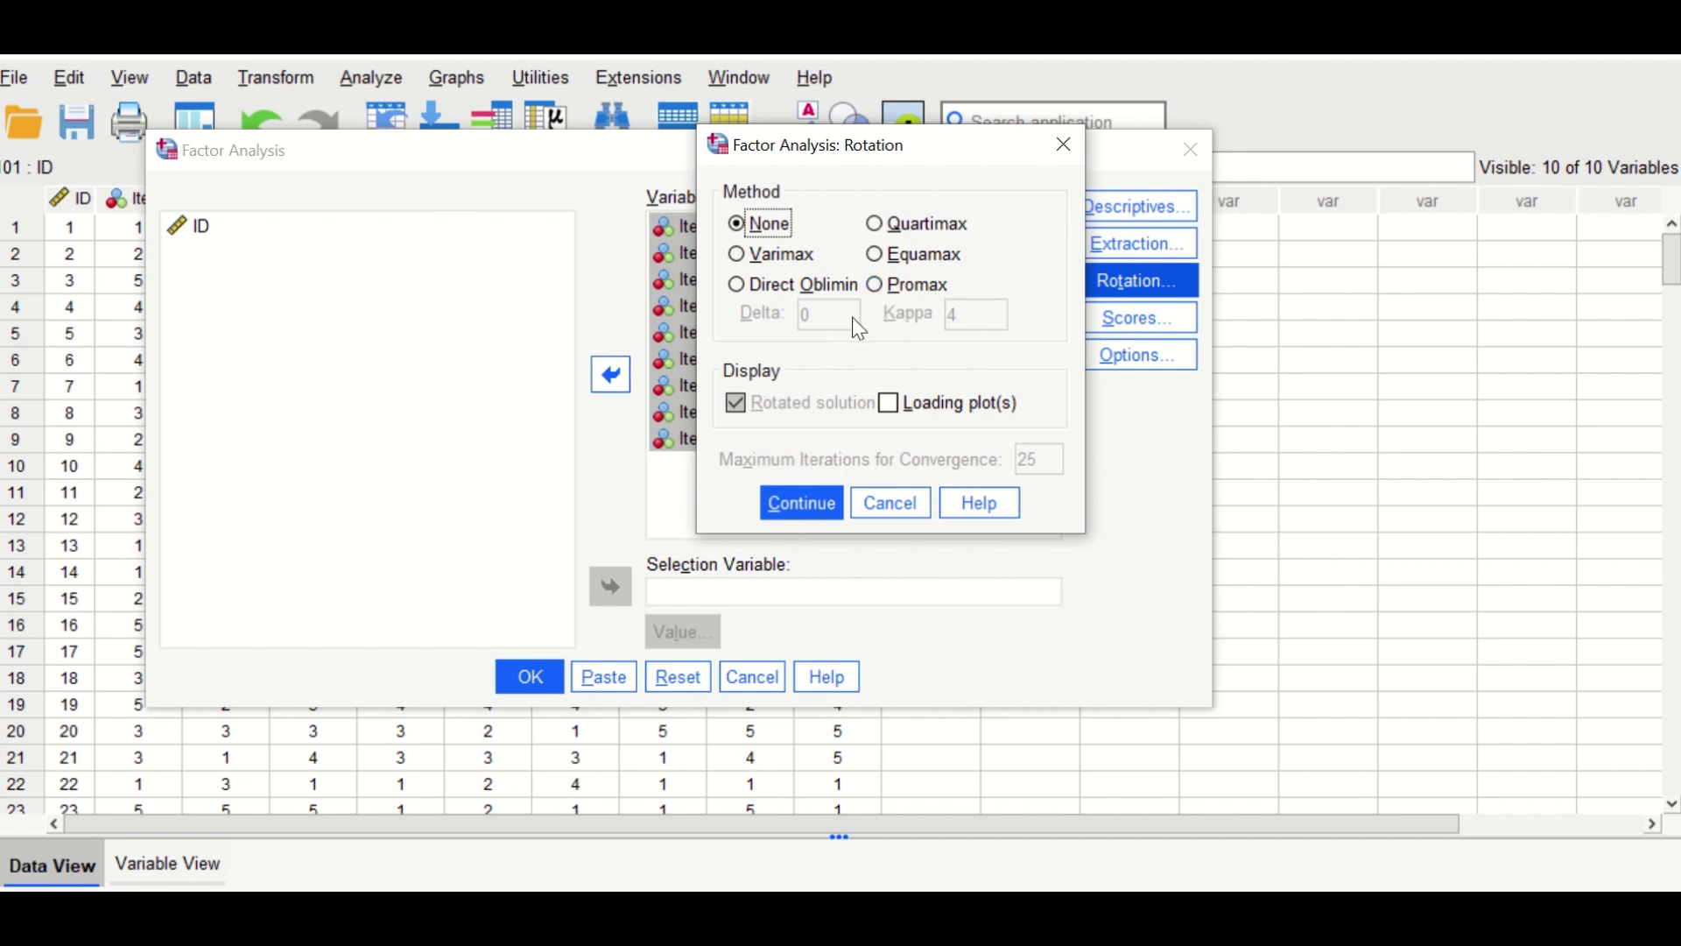
{"action": "left_click", "coordinate": [741, 289]}
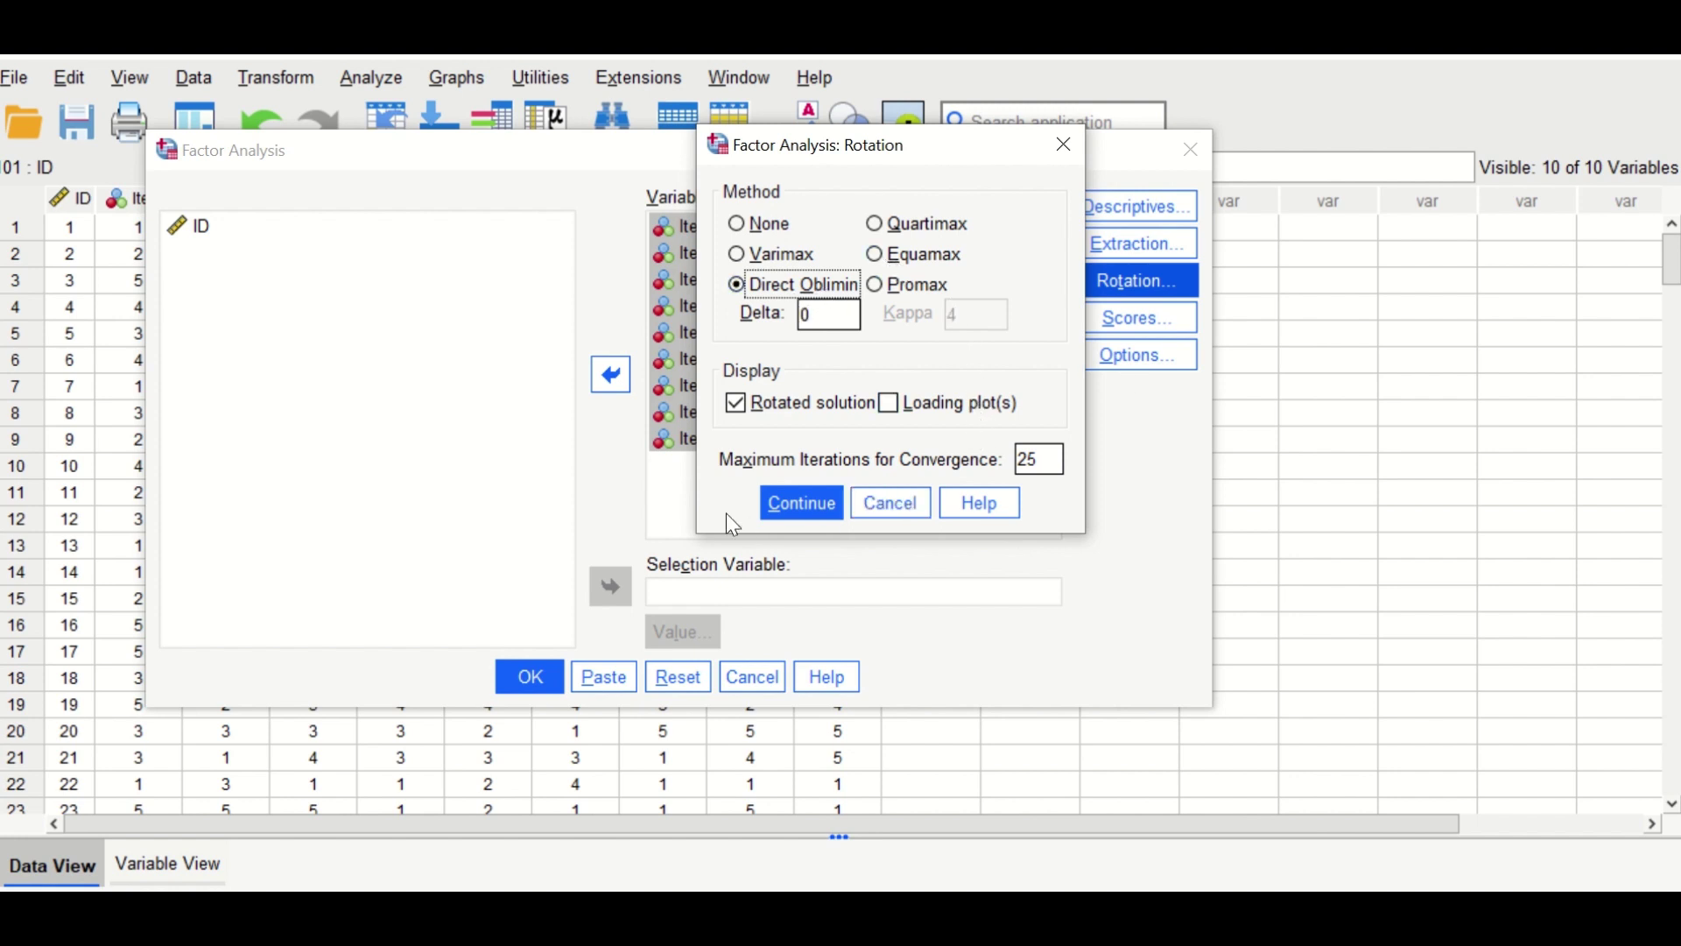
Confirm the rotation and leave the factor score settings unchanged.
{"action": "left_click", "coordinate": [802, 504]}
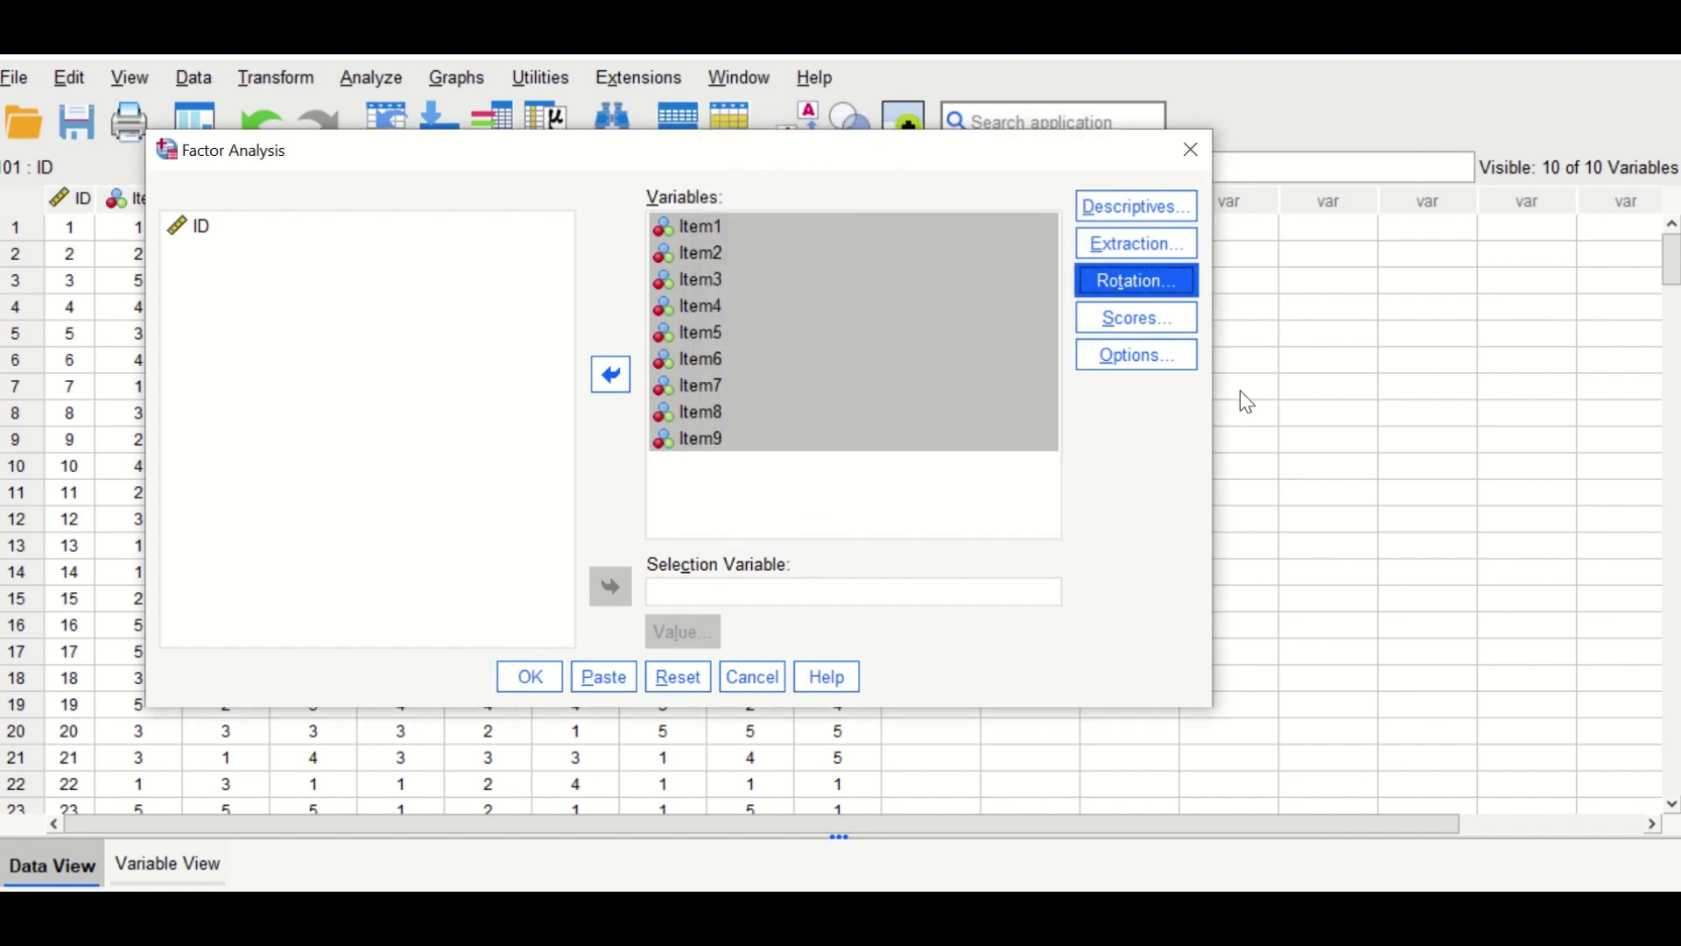
{"action": "left_click", "coordinate": [1145, 325]}
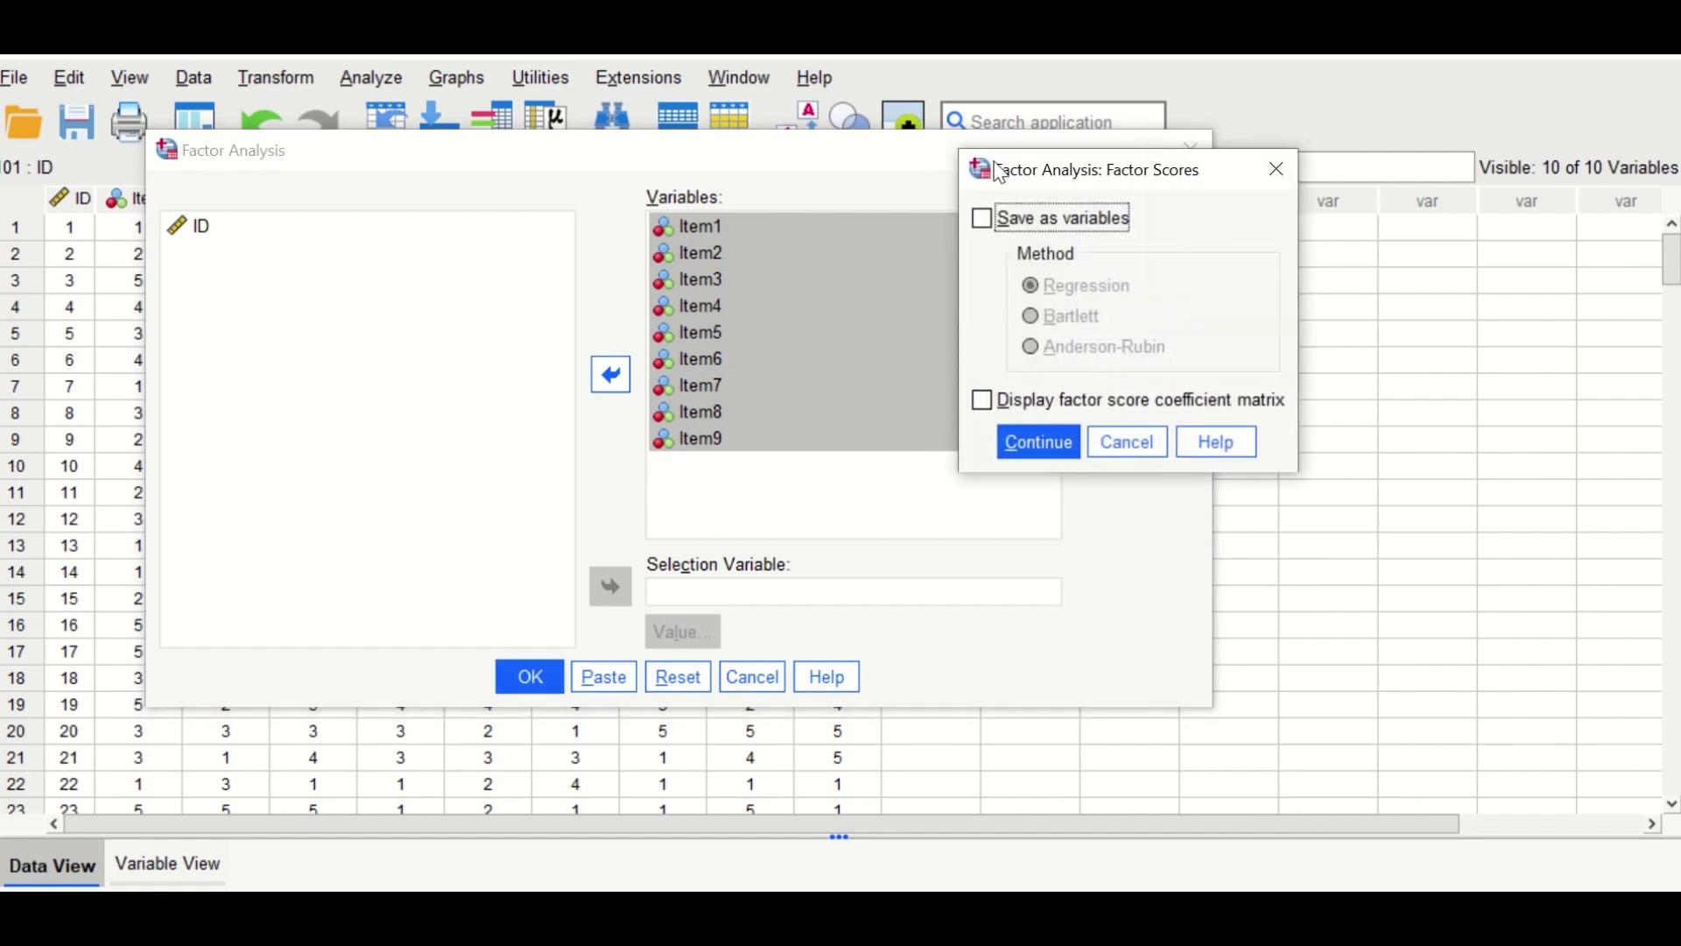
{"action": "left_click", "coordinate": [1042, 445]}
Sort loadings by size and suppress coefficients with absolute value below .3.
{"action": "left_click", "coordinate": [1122, 361]}
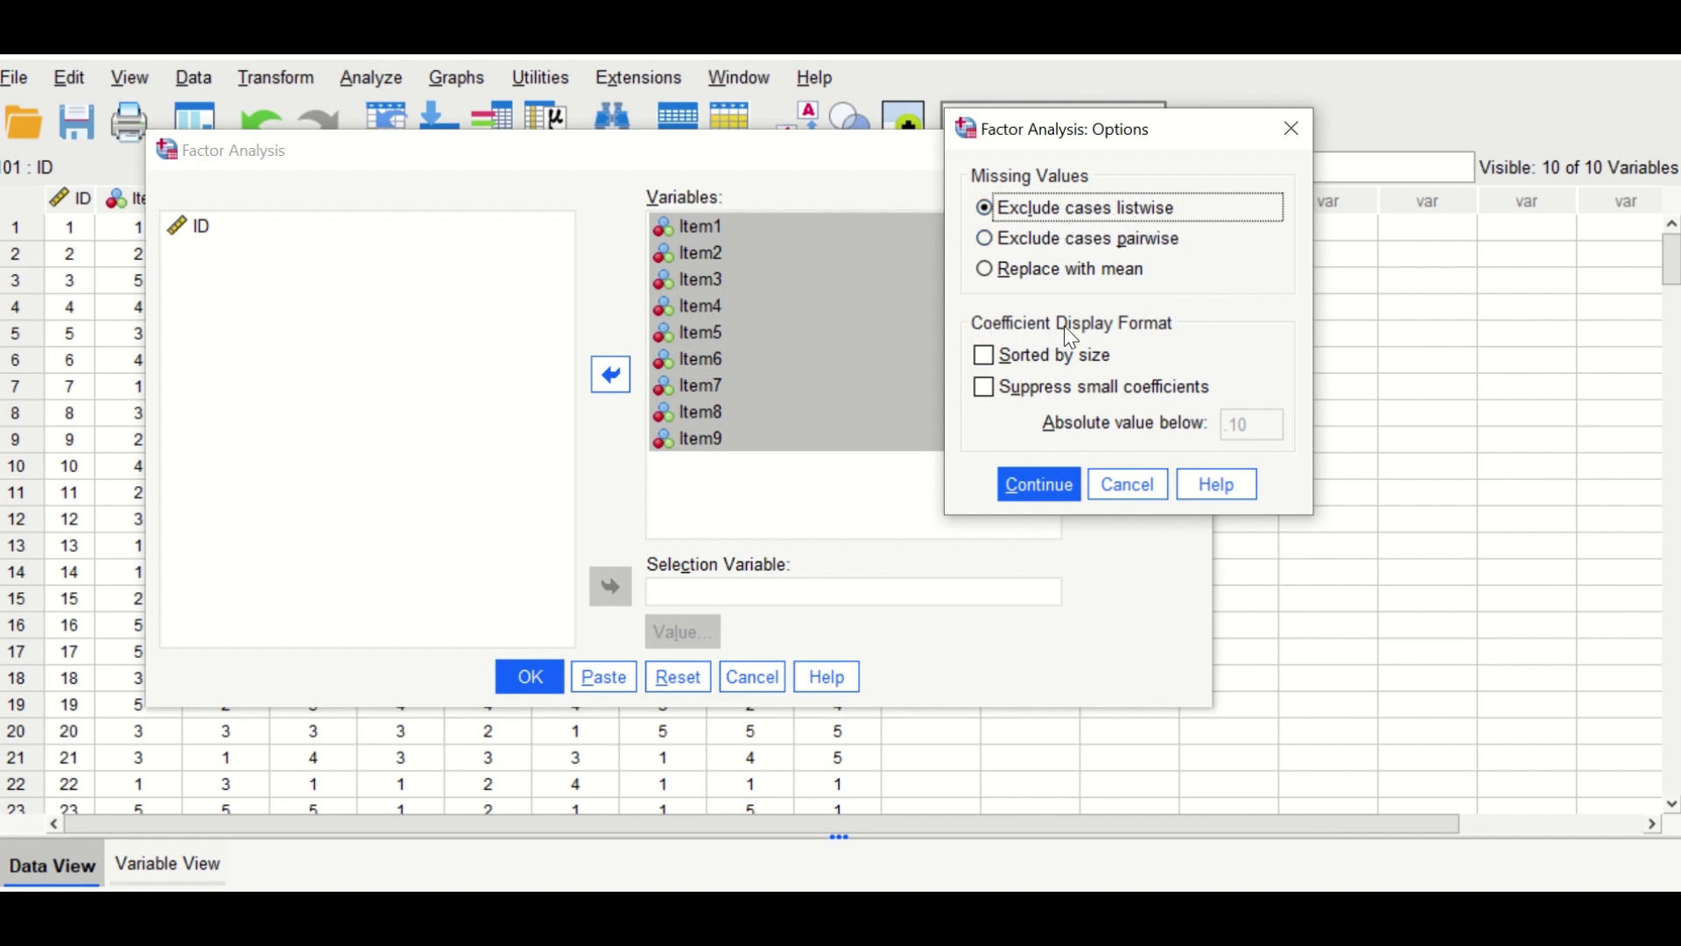
{"action": "left_click", "coordinate": [984, 355]}
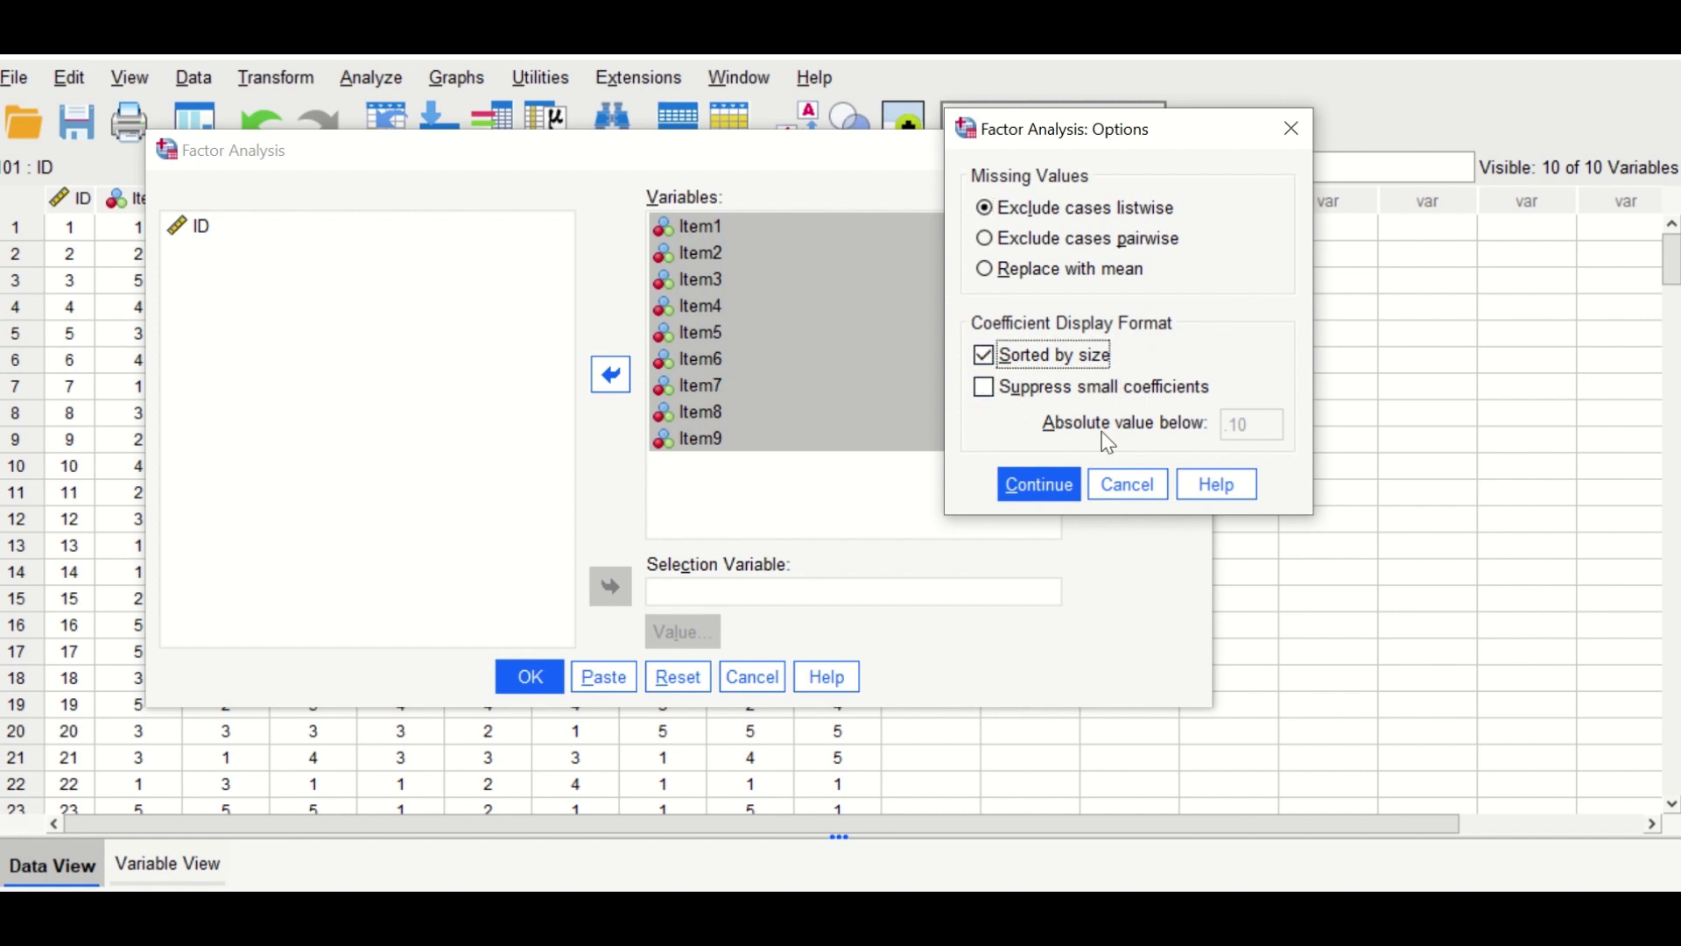
{"action": "left_click", "coordinate": [984, 389]}
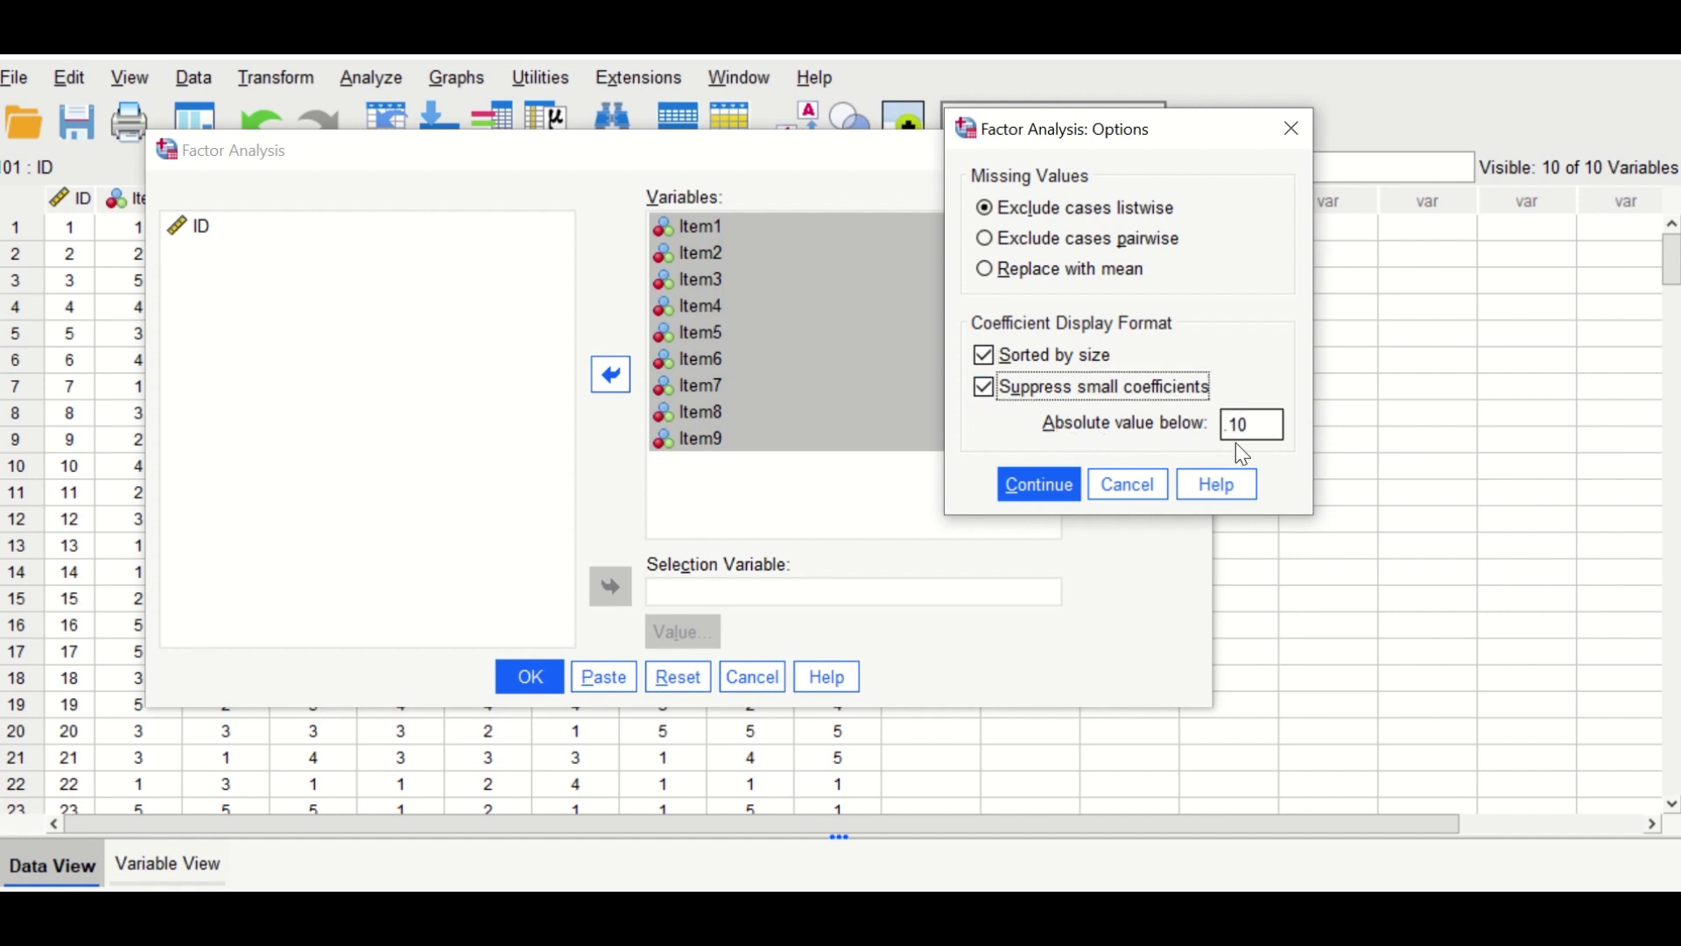
{"action": "left_click_drag", "start_coordinate": [1209, 428], "coordinate": [1255, 440]}
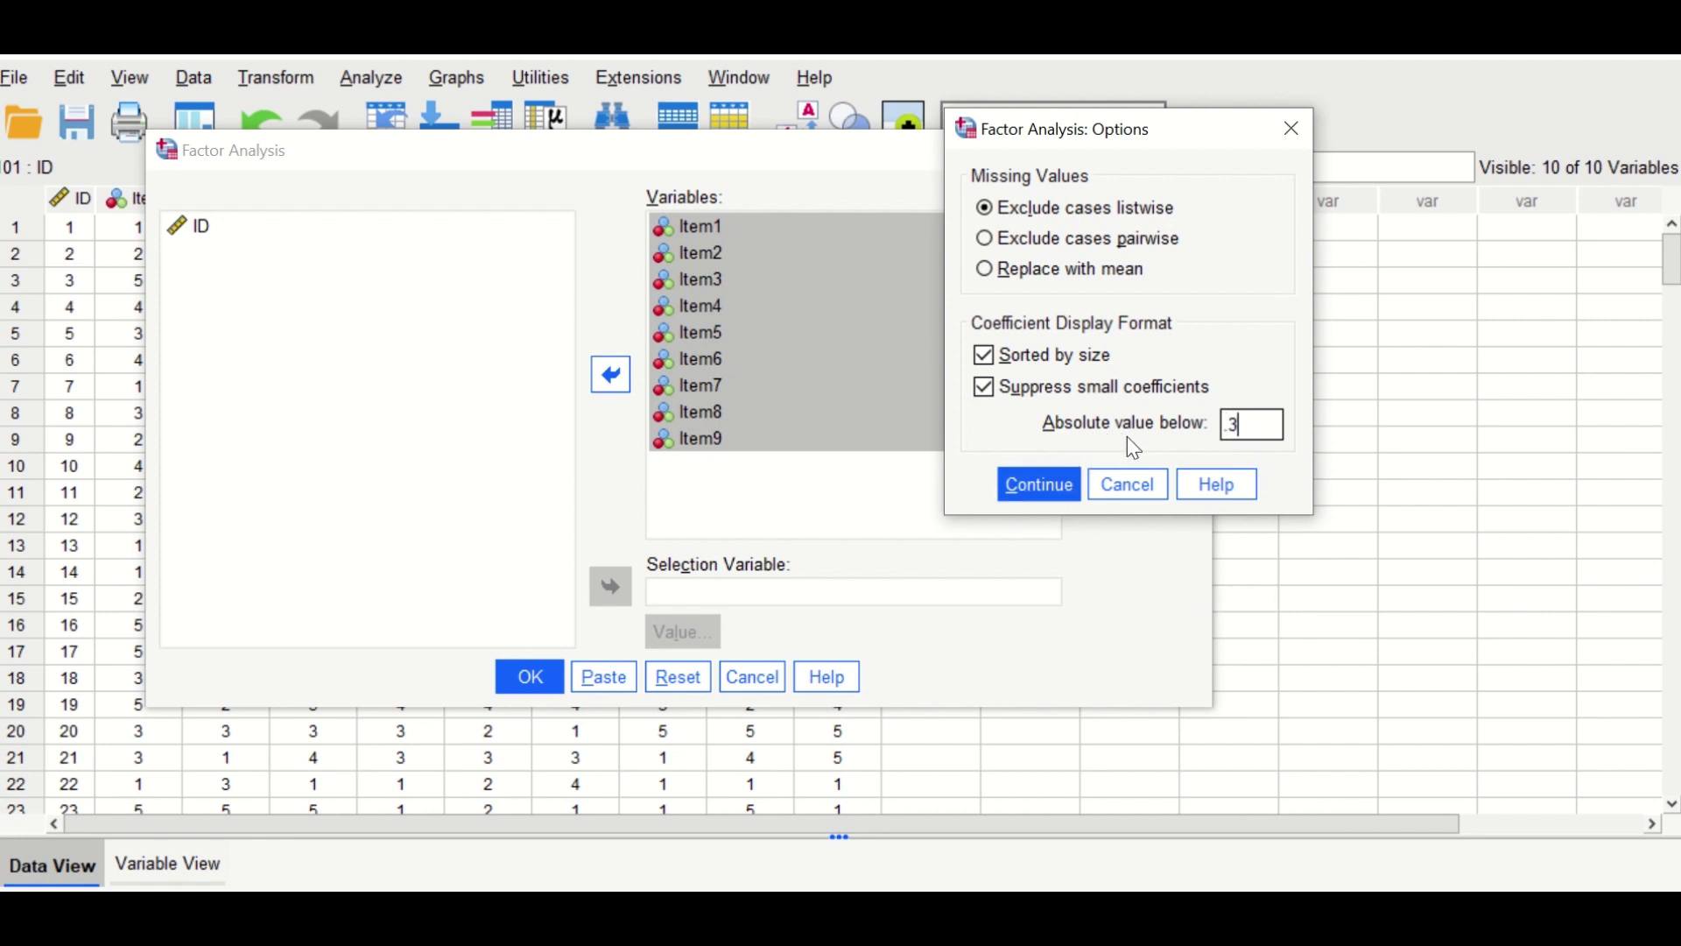
{"action": "left_click", "coordinate": [1034, 490]}
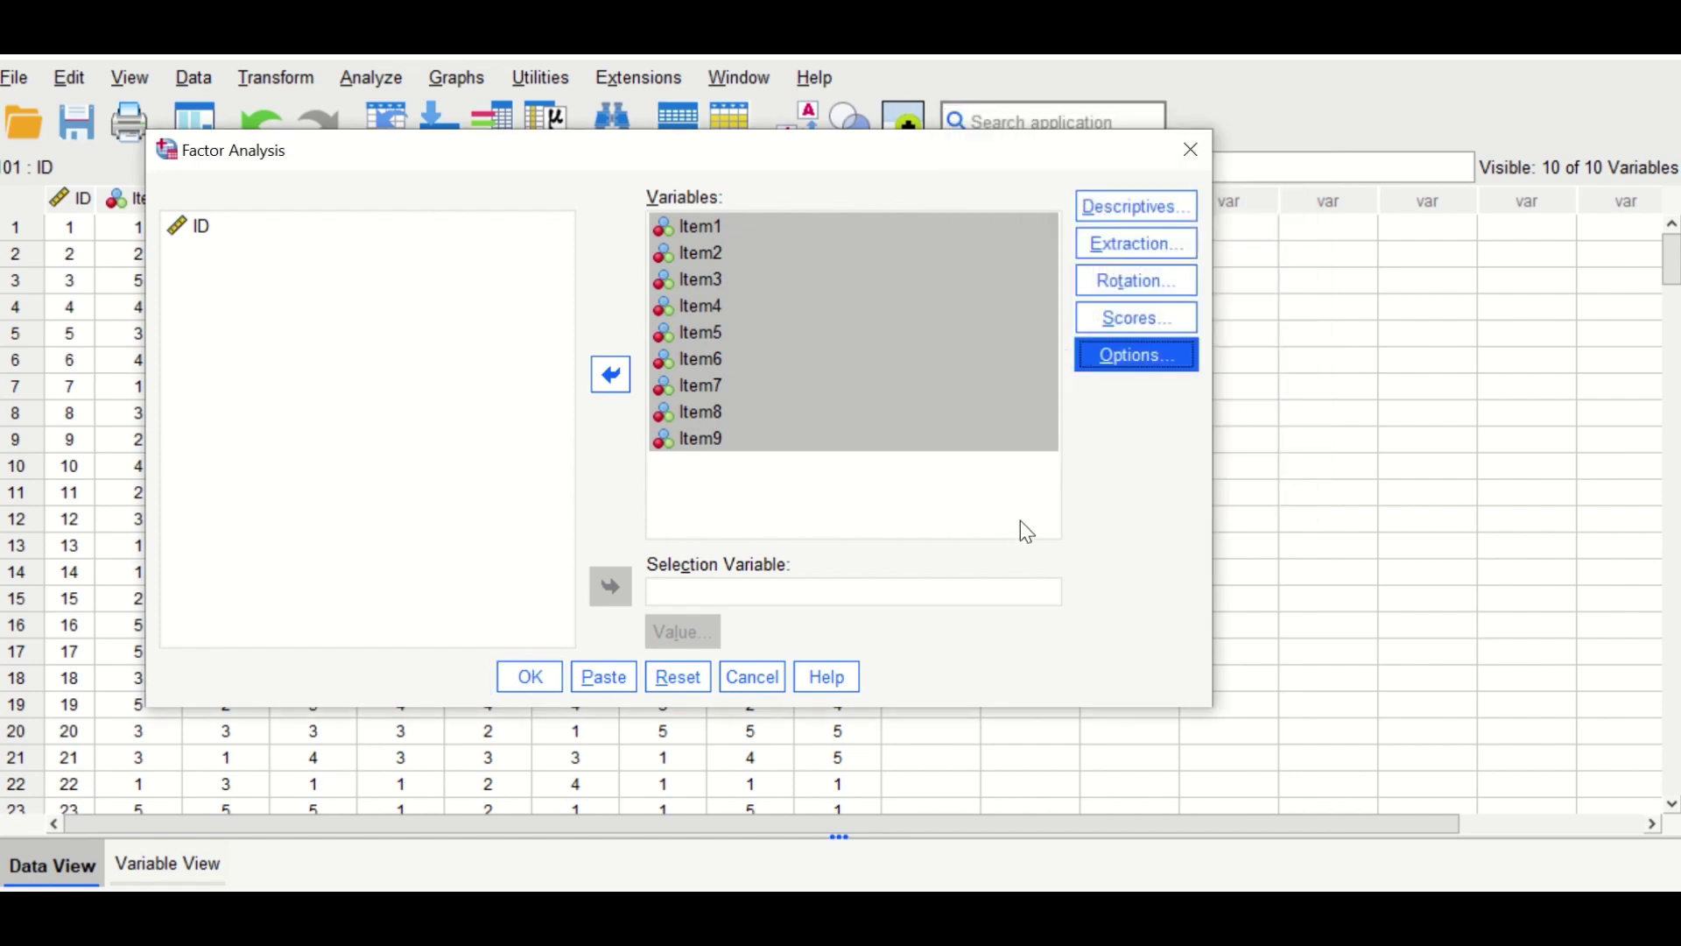
Run the factor analysis and scroll through the new output.
{"action": "left_click", "coordinate": [534, 676]}
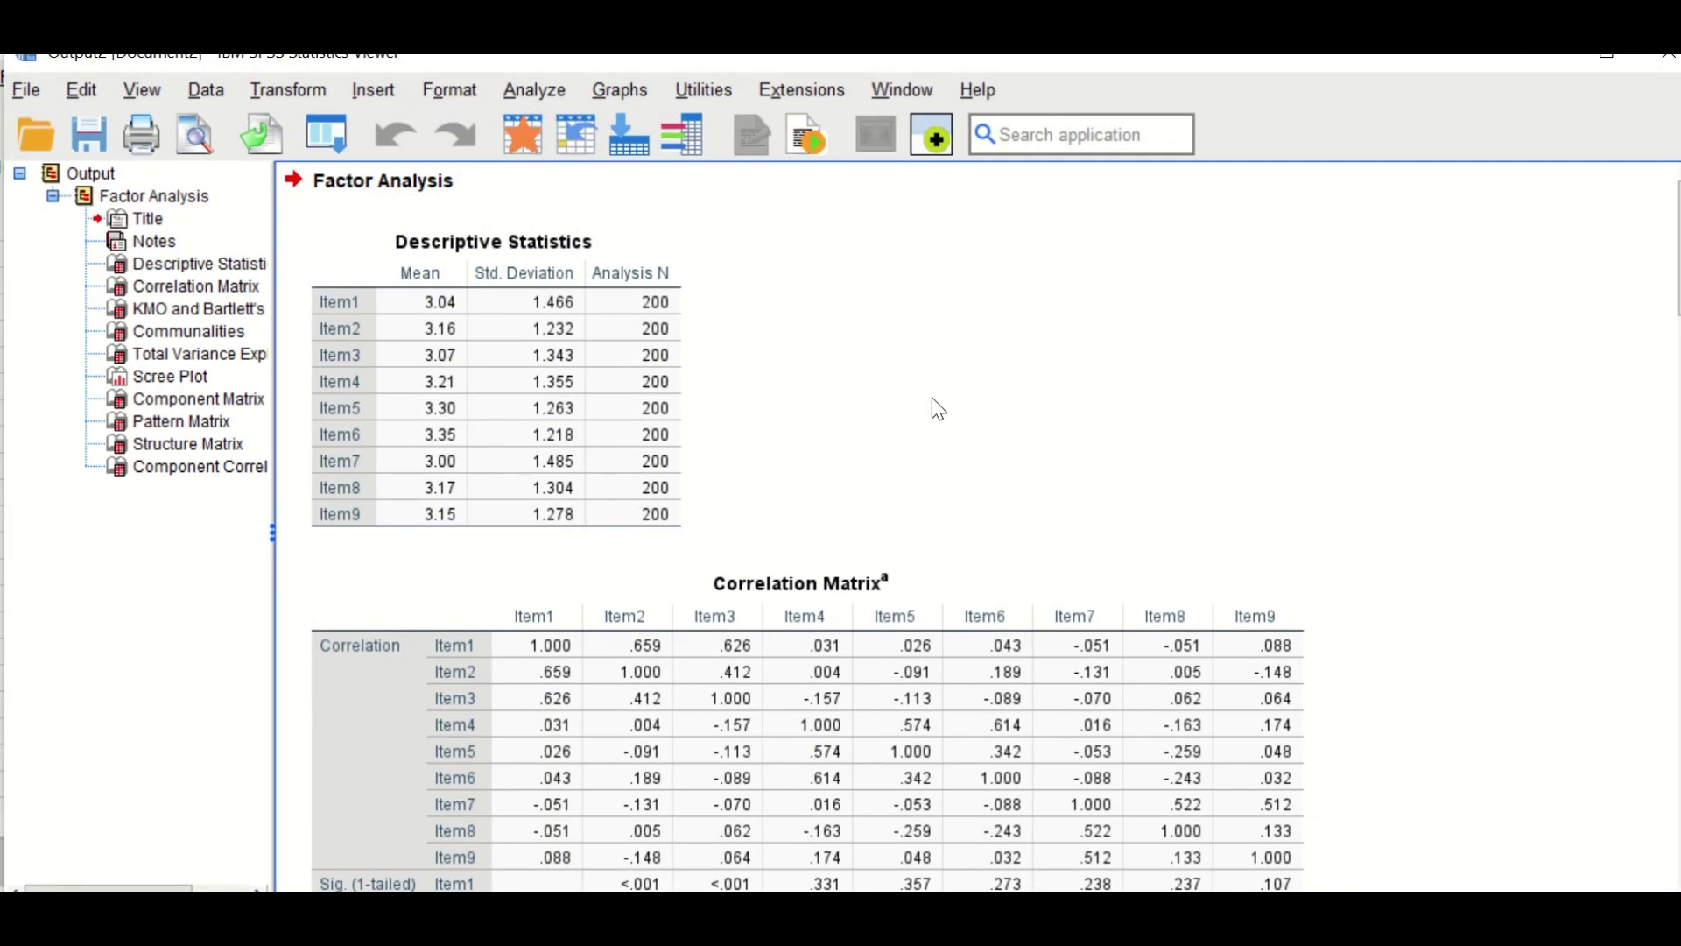
{"action": "scroll", "coordinate": [1013, 469], "scroll_direction": "down", "scroll_amount": 15}
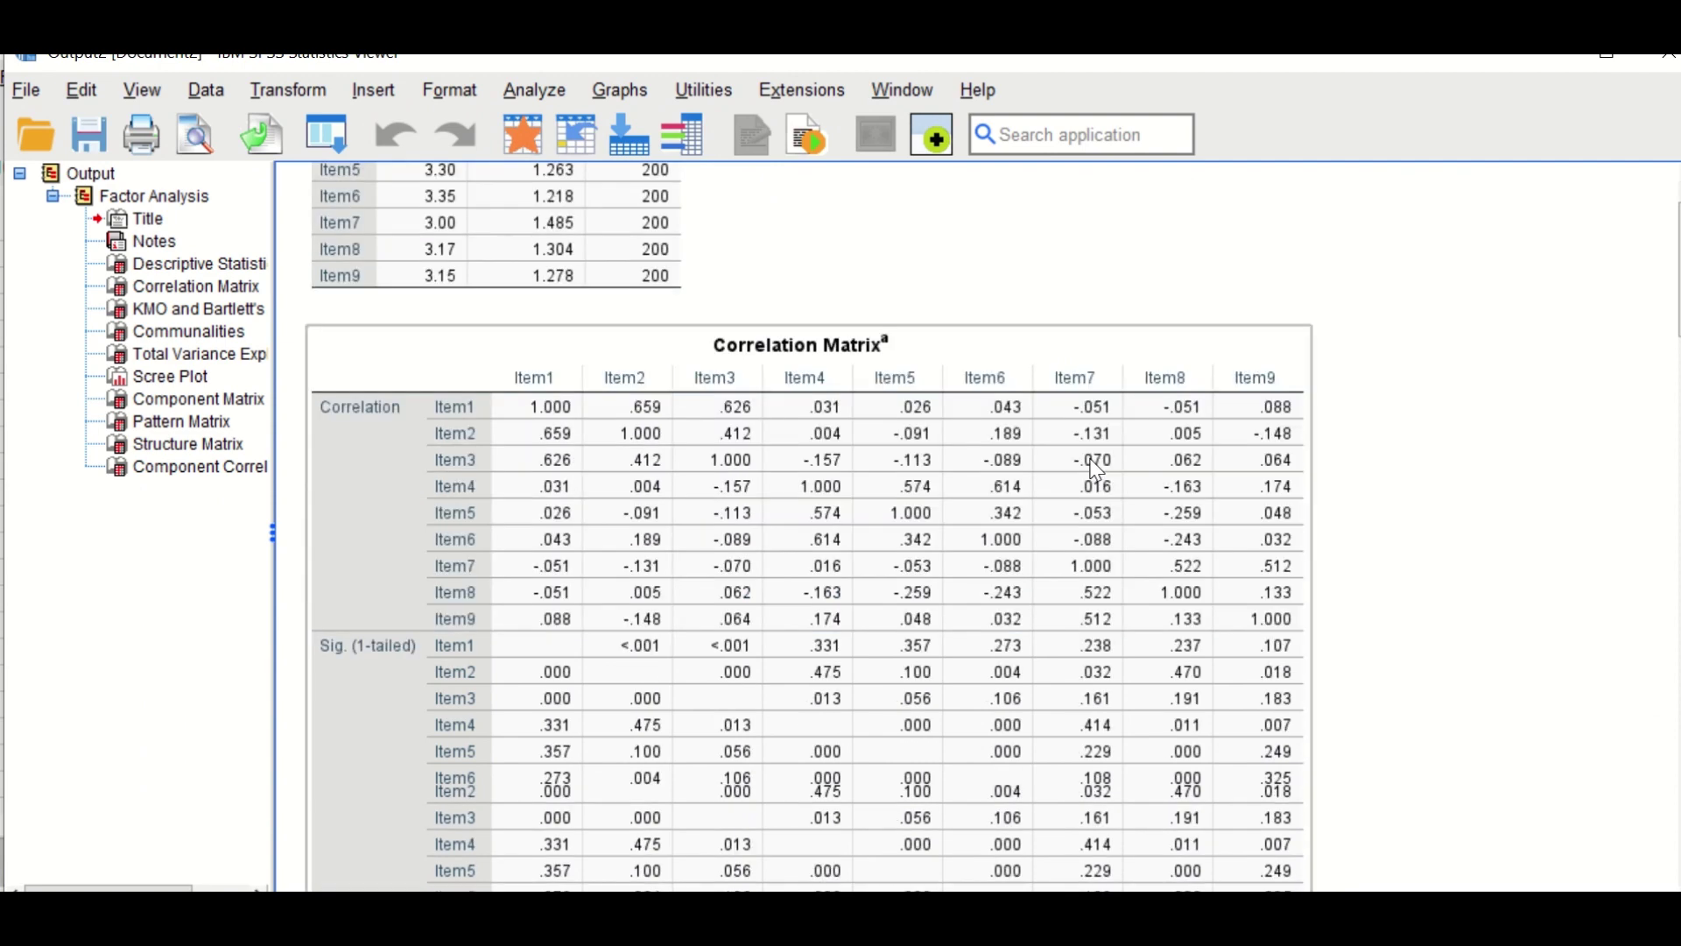
{"action": "scroll", "coordinate": [1101, 473], "scroll_direction": "down", "scroll_amount": 5}
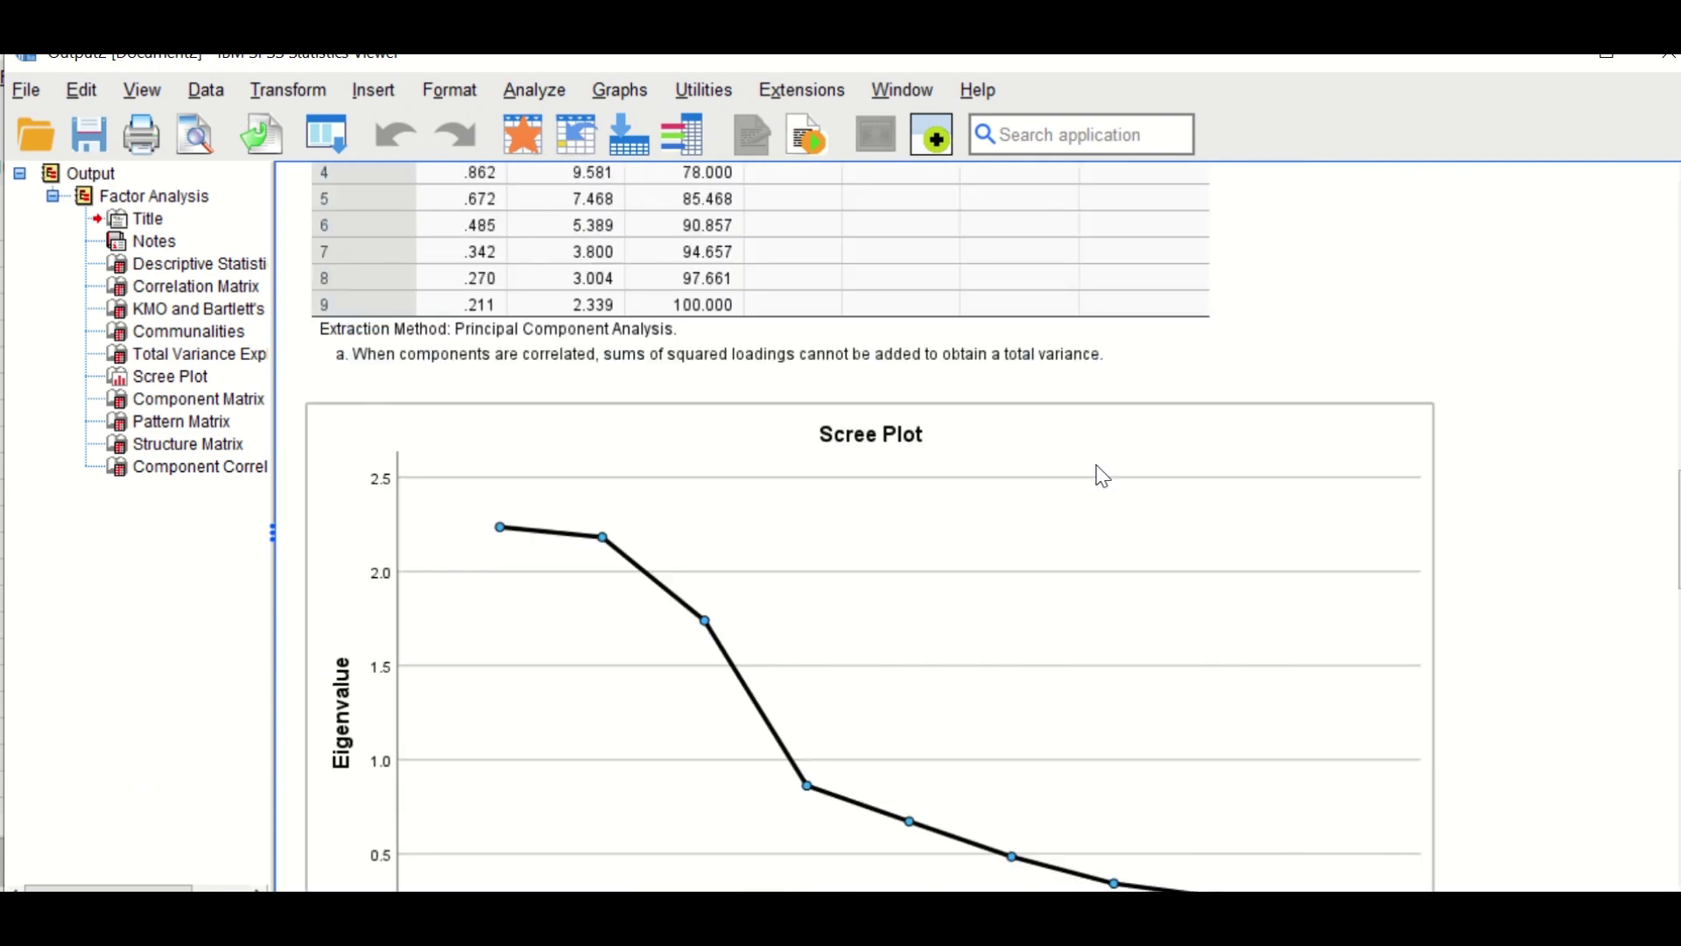
{"action": "scroll", "coordinate": [1108, 464], "scroll_direction": "down", "scroll_amount": 5}
{"action": "scroll", "coordinate": [1114, 459], "scroll_direction": "up", "scroll_amount": 5}
{"action": "scroll", "coordinate": [1115, 459], "scroll_direction": "up", "scroll_amount": 20}
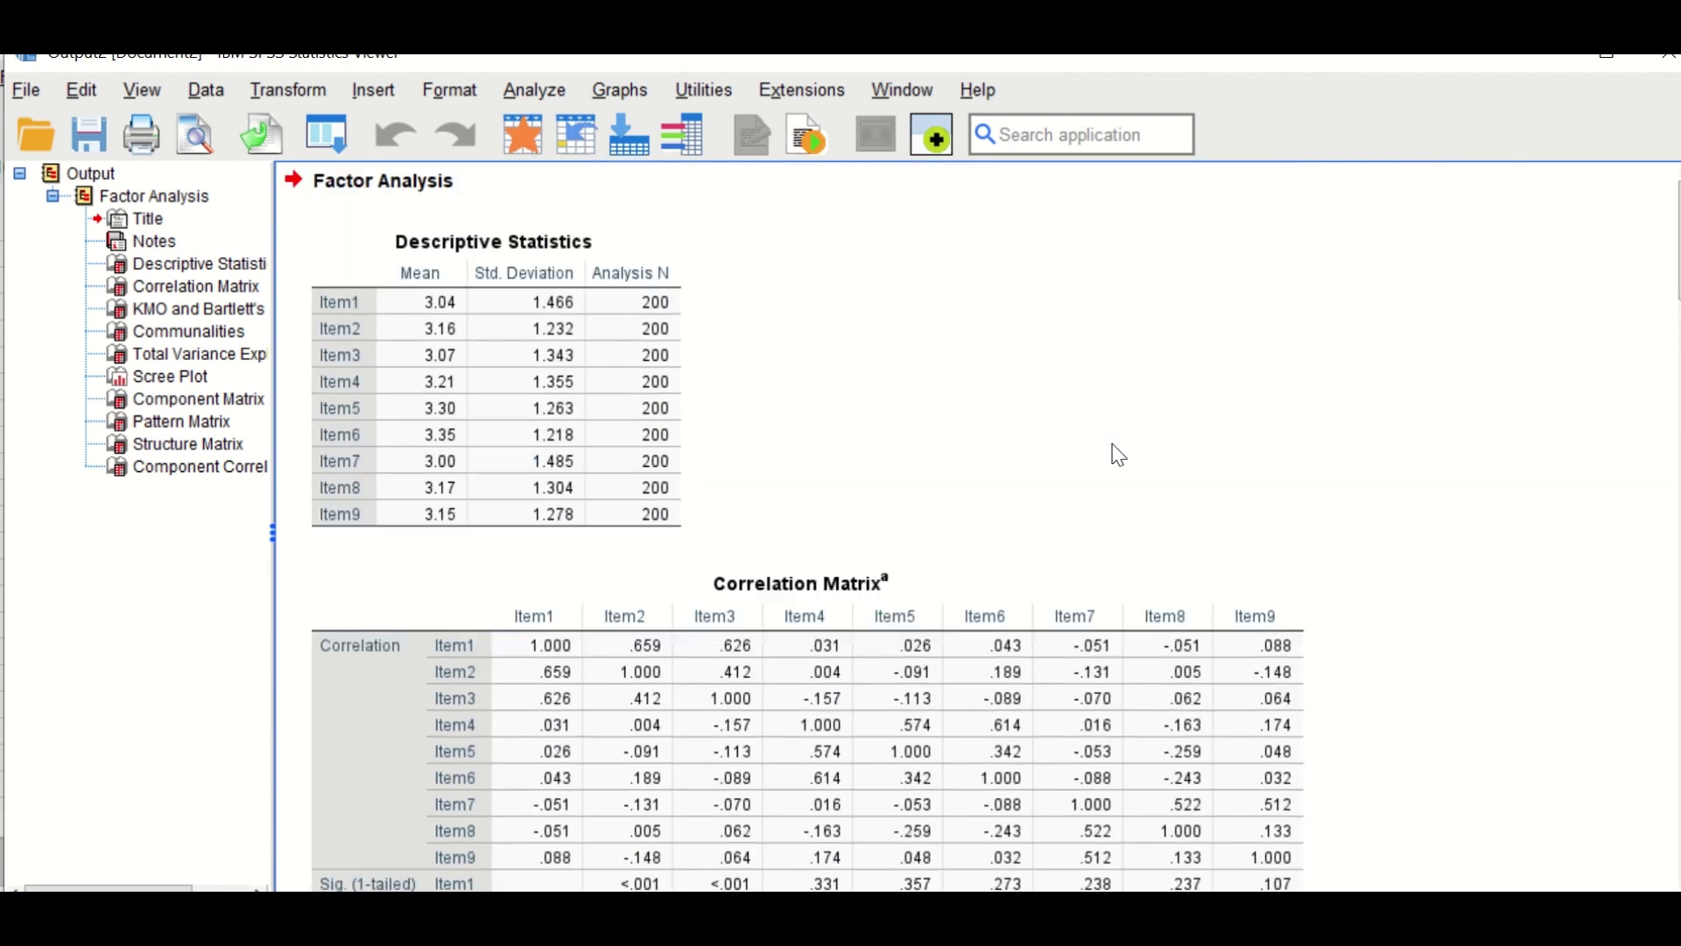
Inspect the Descriptive Statistics (200 cases) and Correlation Matrix (determinant .046) tables.
{"action": "left_click", "coordinate": [342, 293]}
{"action": "left_click", "coordinate": [398, 574]}
{"action": "left_click", "coordinate": [488, 250]}
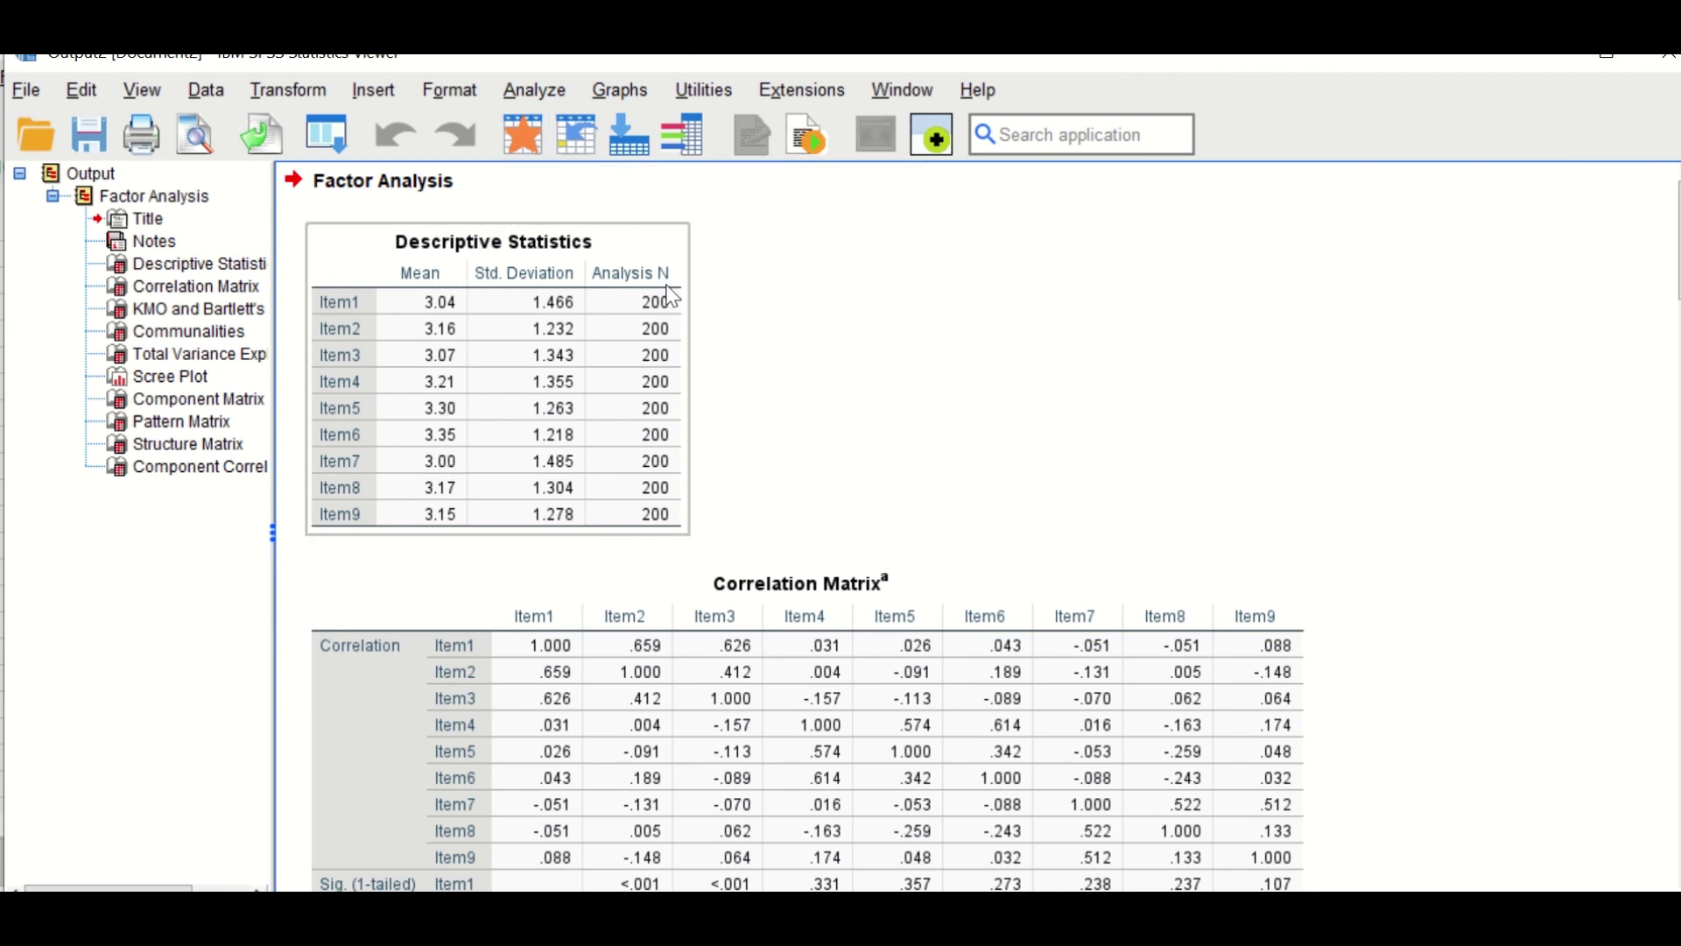
{"action": "left_click", "coordinate": [528, 596]}
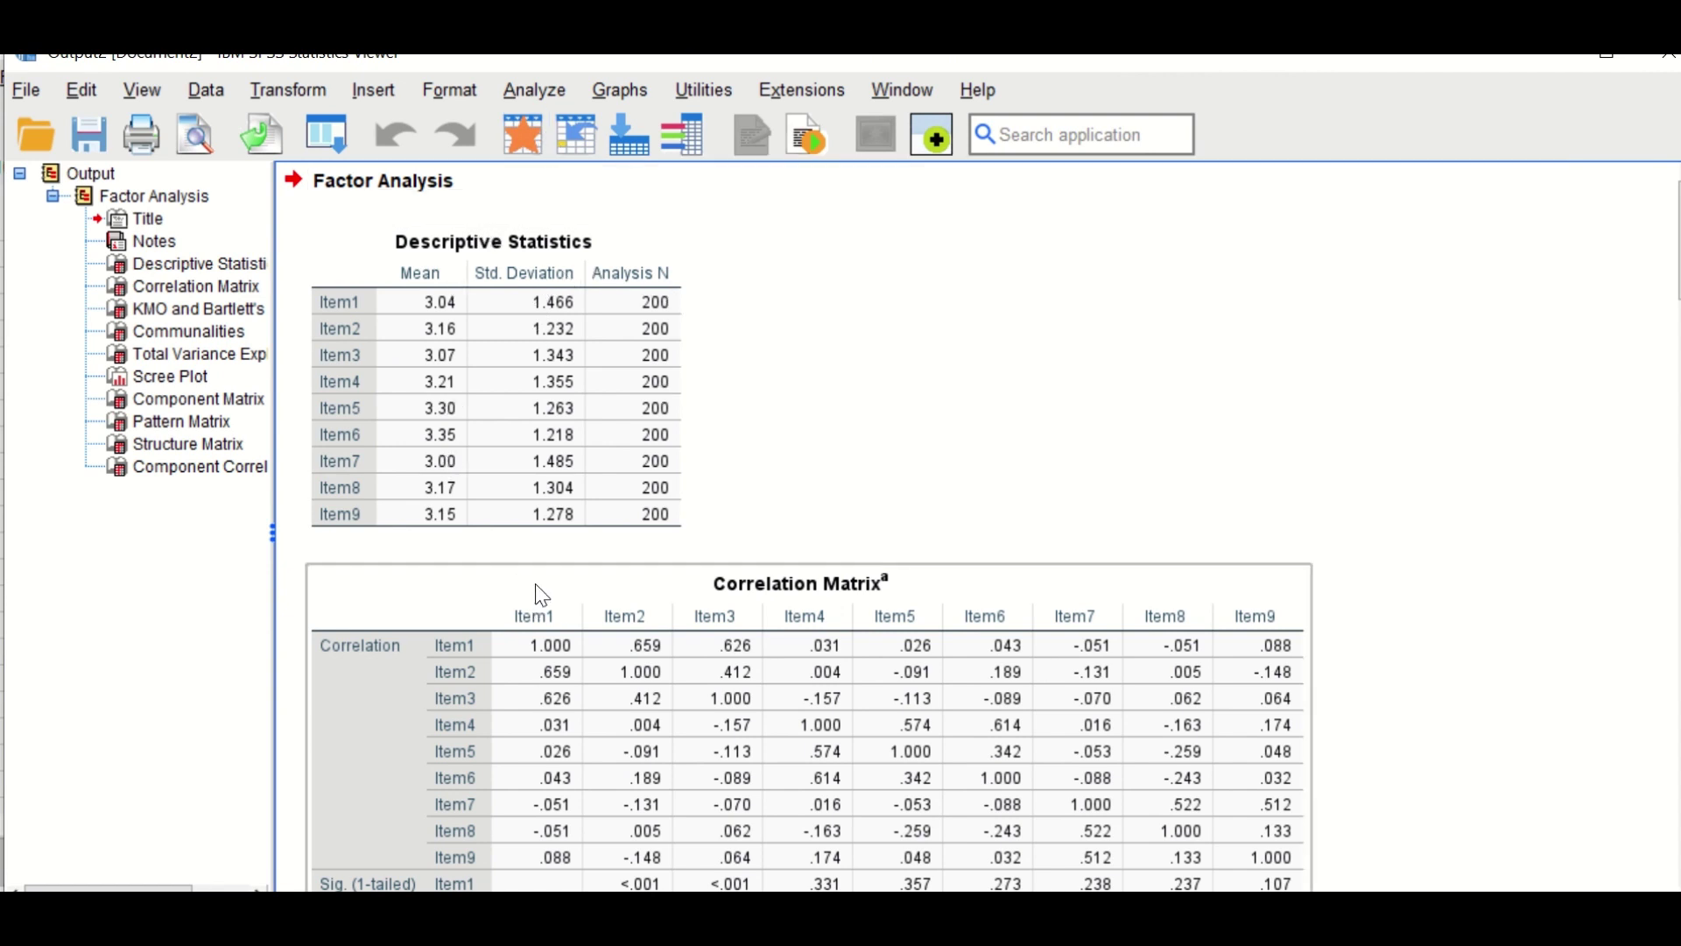
{"action": "left_click", "coordinate": [536, 189]}
{"action": "left_click", "coordinate": [379, 604]}
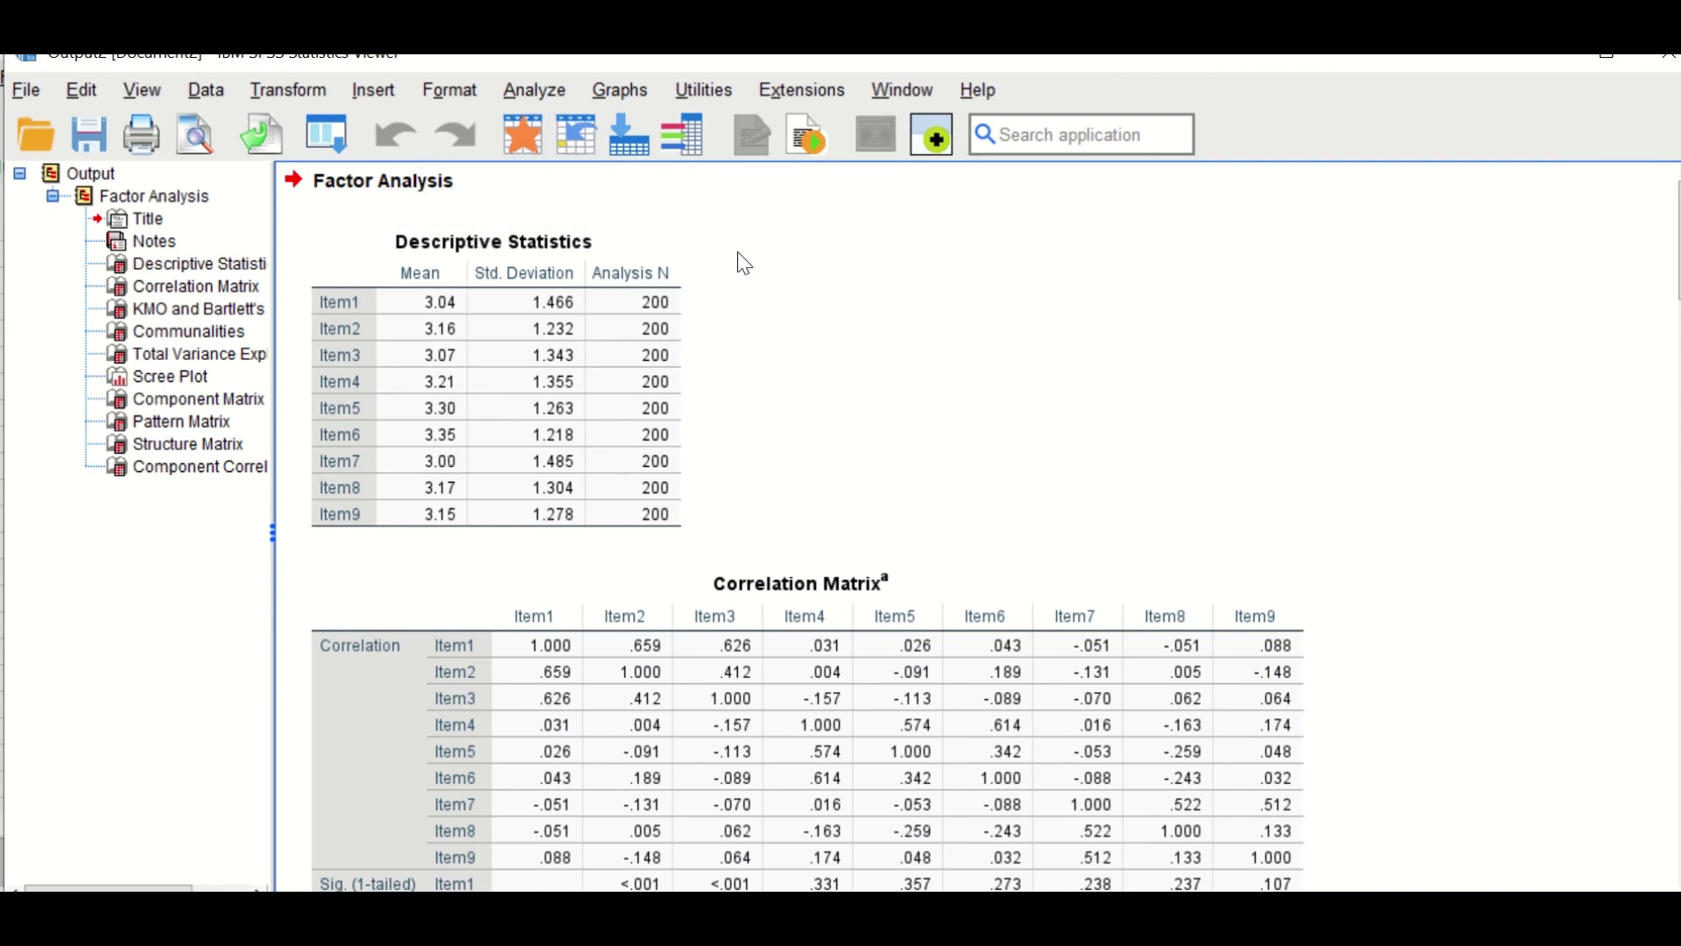
{"action": "left_click", "coordinate": [668, 255]}
{"action": "left_click", "coordinate": [725, 427]}
{"action": "left_click", "coordinate": [681, 268]}
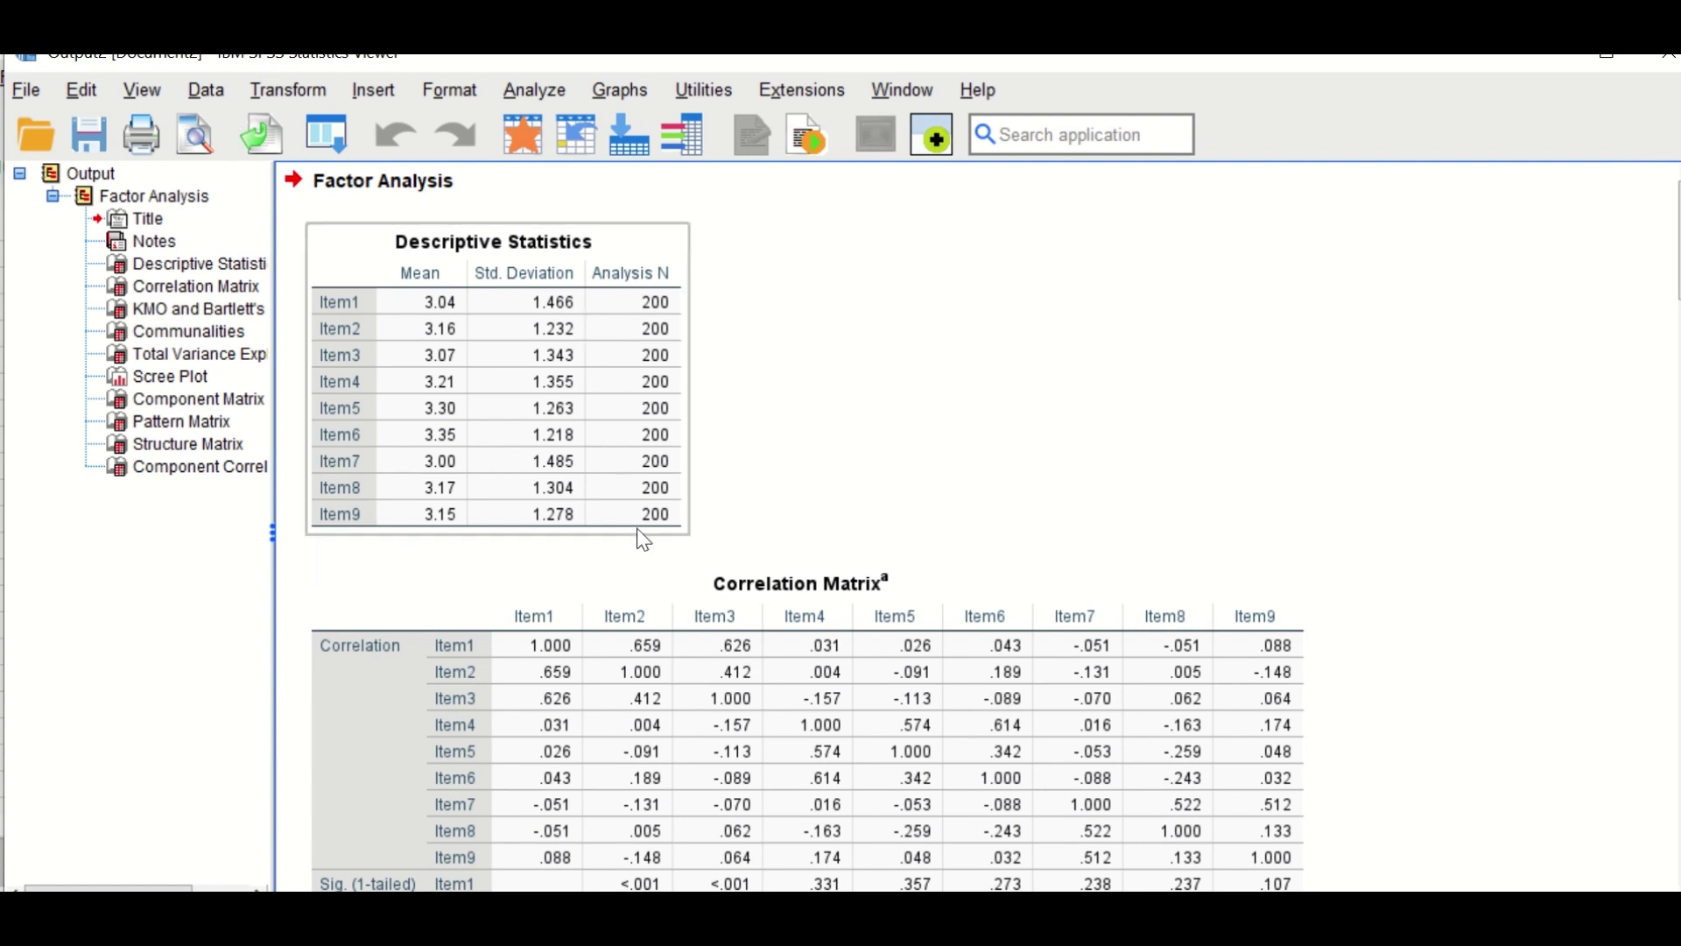
{"action": "left_click", "coordinate": [699, 533]}
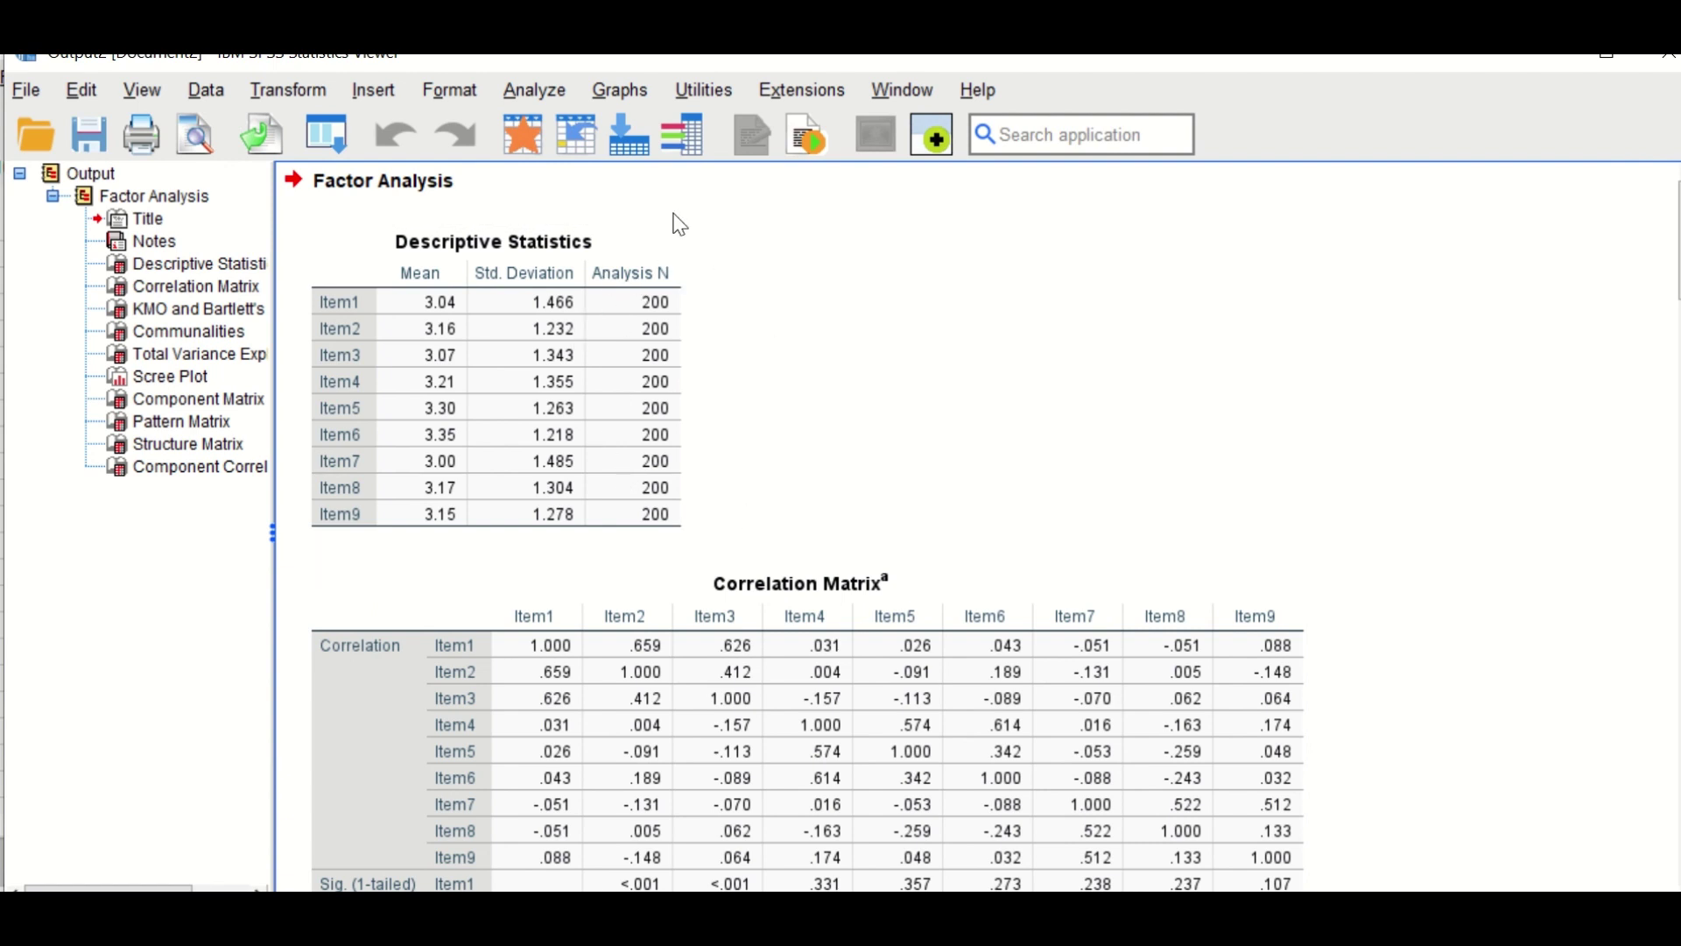
{"action": "left_click", "coordinate": [487, 359]}
{"action": "left_click", "coordinate": [563, 565]}
{"action": "left_click", "coordinate": [492, 324]}
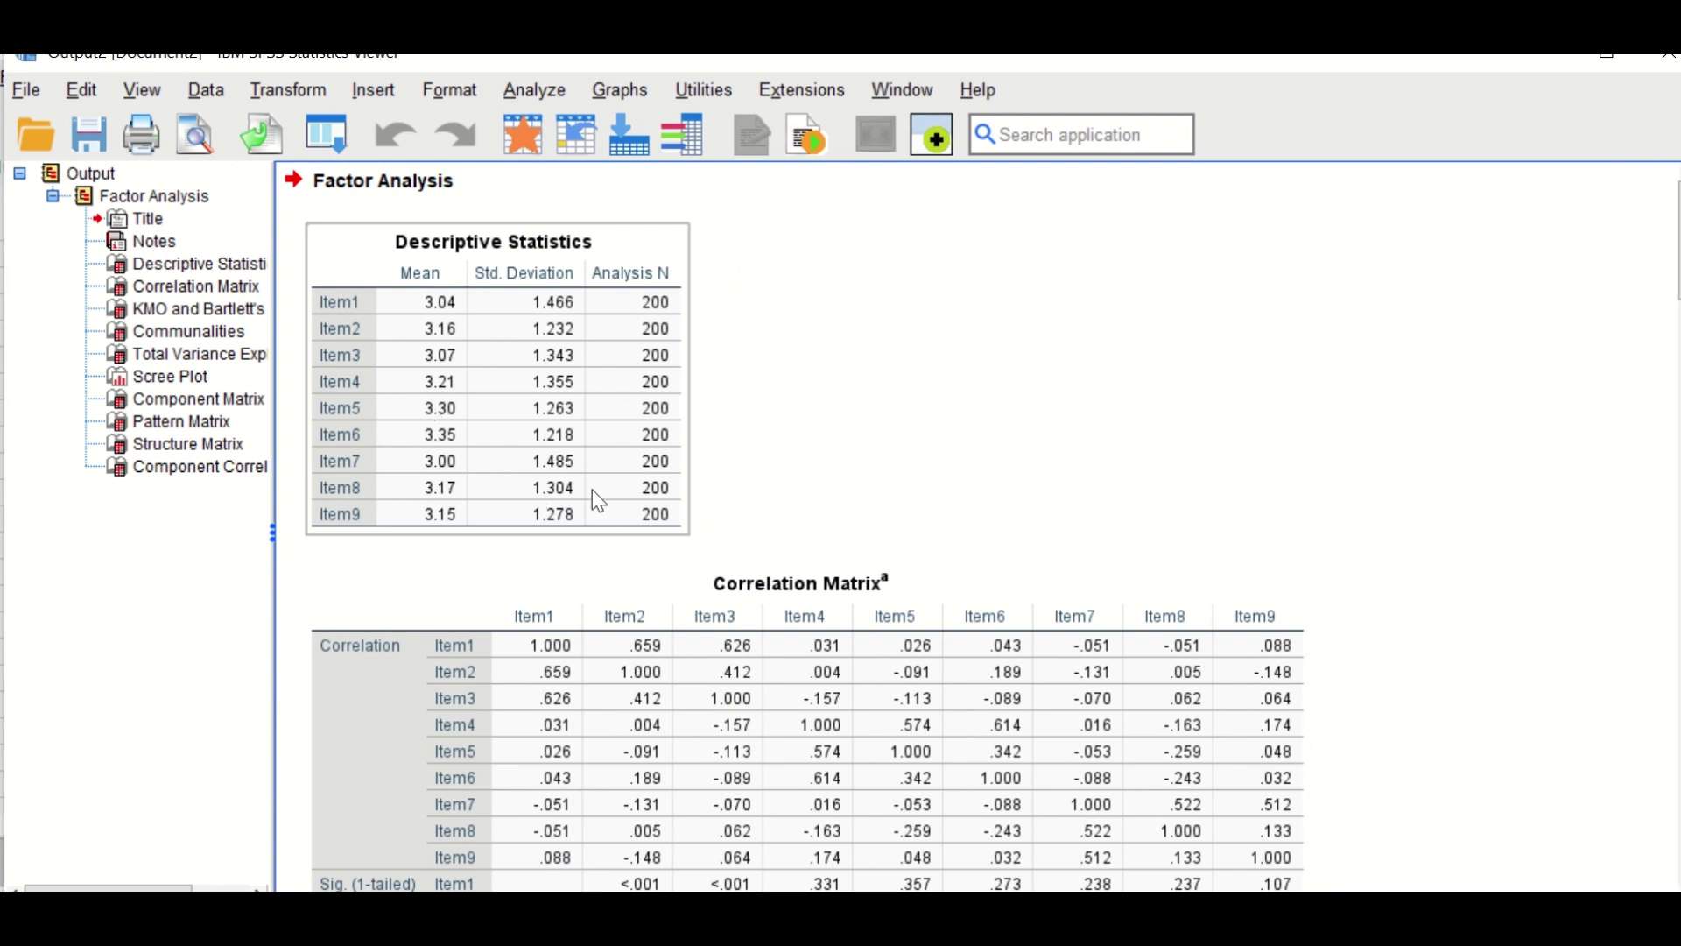
{"action": "left_click", "coordinate": [961, 277]}
{"action": "left_click", "coordinate": [679, 376]}
{"action": "left_click", "coordinate": [691, 438]}
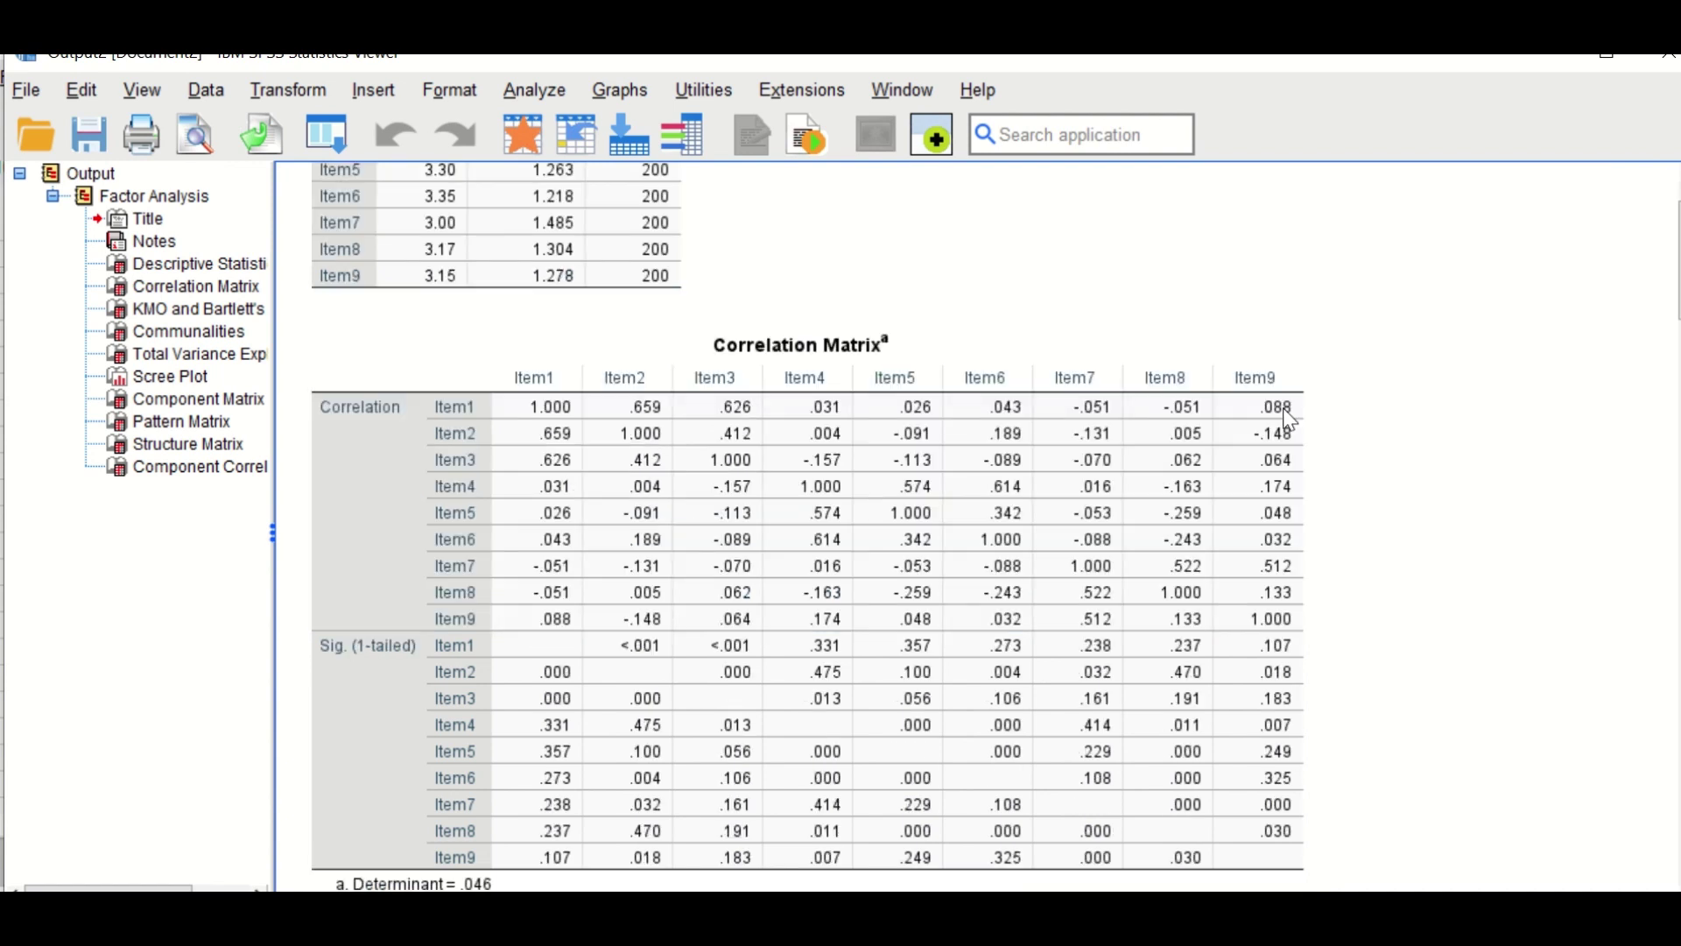
{"action": "scroll", "coordinate": [1286, 404], "scroll_direction": "down", "scroll_amount": 3}
{"action": "left_click", "coordinate": [1290, 419]}
{"action": "left_click", "coordinate": [1329, 467]}
{"action": "scroll", "coordinate": [1314, 508], "scroll_direction": "down", "scroll_amount": 2}
{"action": "left_click", "coordinate": [1308, 517]}
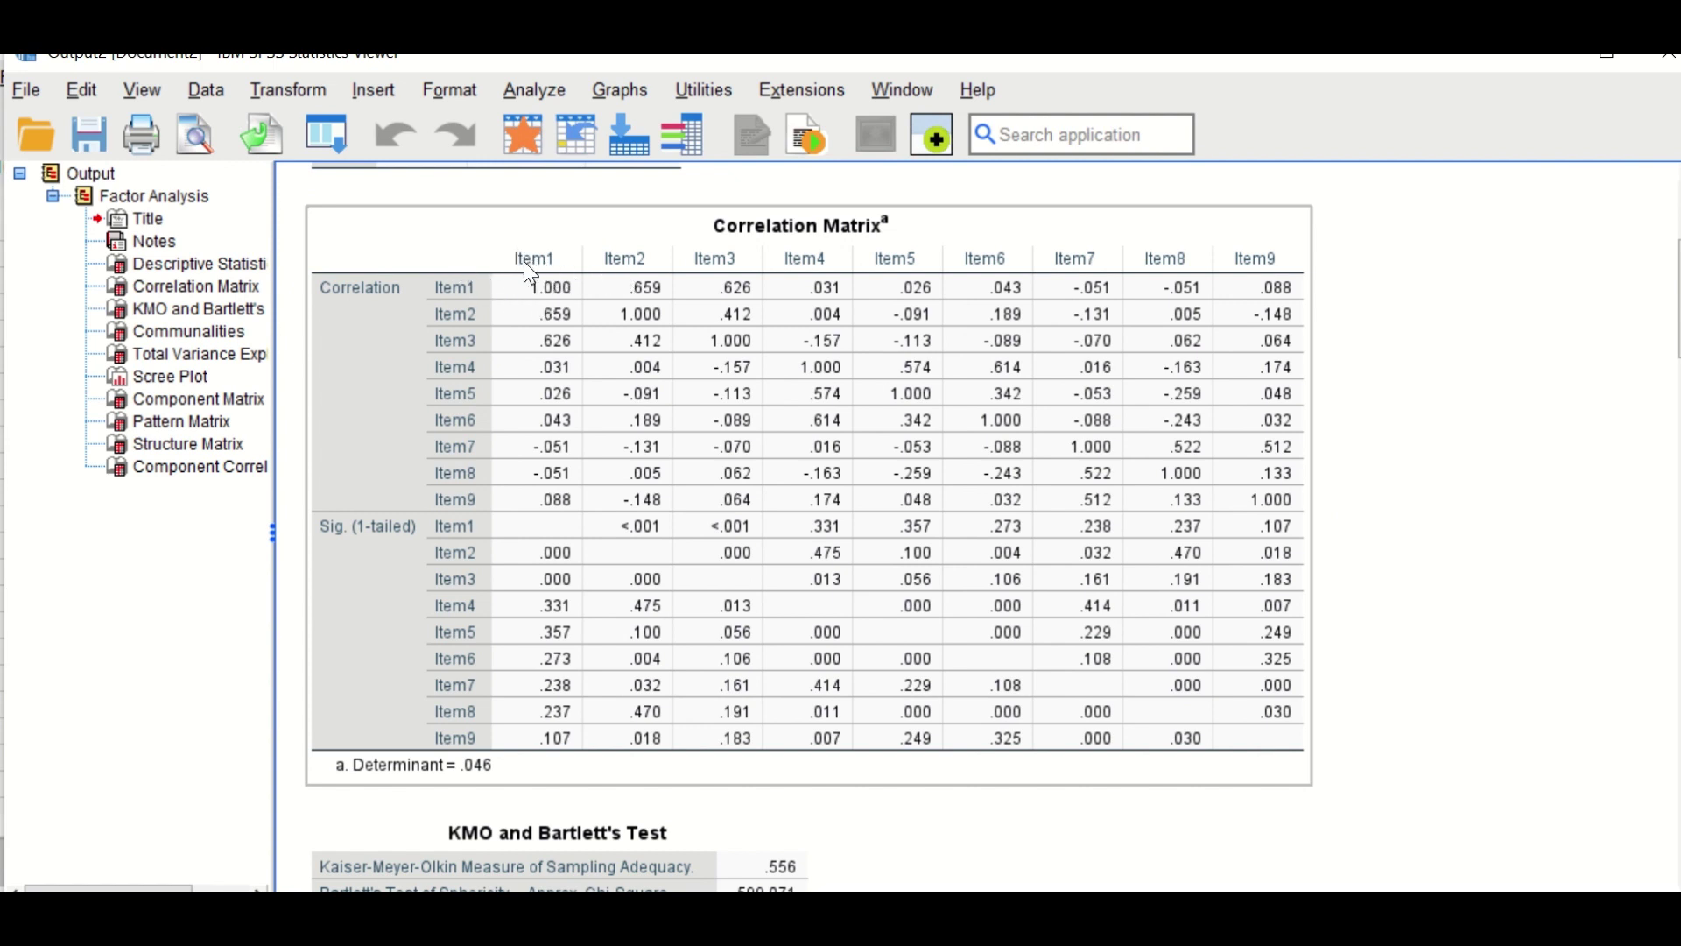
{"action": "left_click", "coordinate": [1347, 271]}
{"action": "left_click", "coordinate": [1280, 278]}
{"action": "left_click", "coordinate": [271, 604]}
{"action": "left_click", "coordinate": [354, 560]}
{"action": "scroll", "coordinate": [1223, 528], "scroll_direction": "down", "scroll_amount": 3}
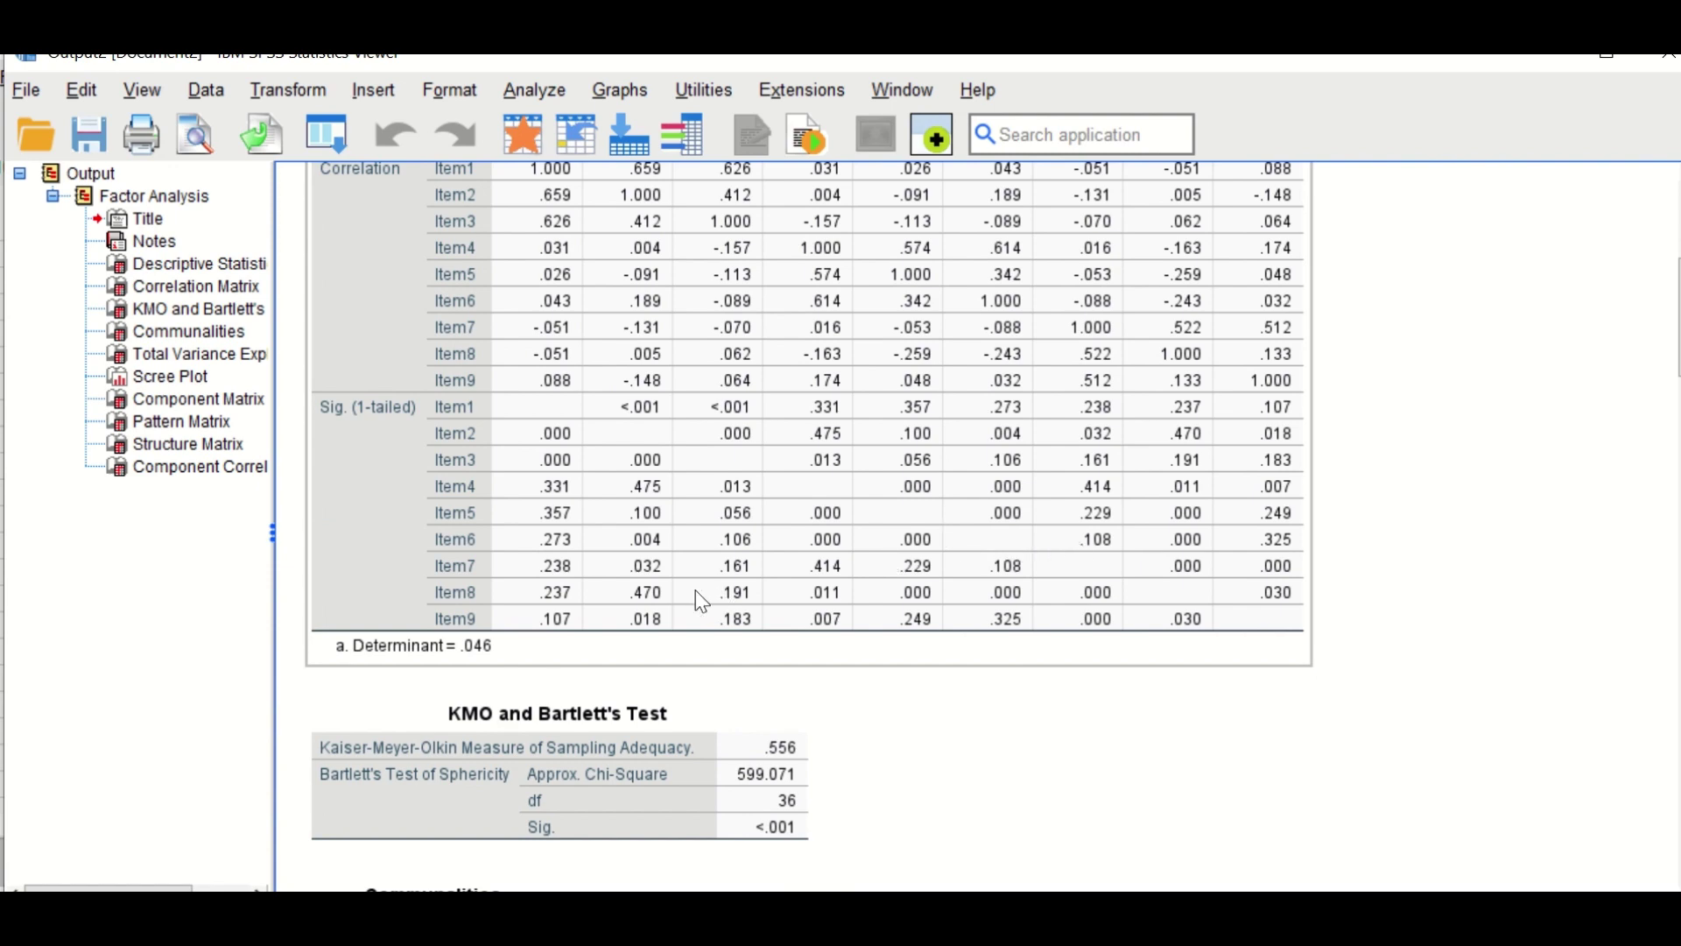
{"action": "scroll", "coordinate": [743, 581], "scroll_direction": "up", "scroll_amount": 6}
{"action": "scroll", "coordinate": [743, 581], "scroll_direction": "down", "scroll_amount": 6}
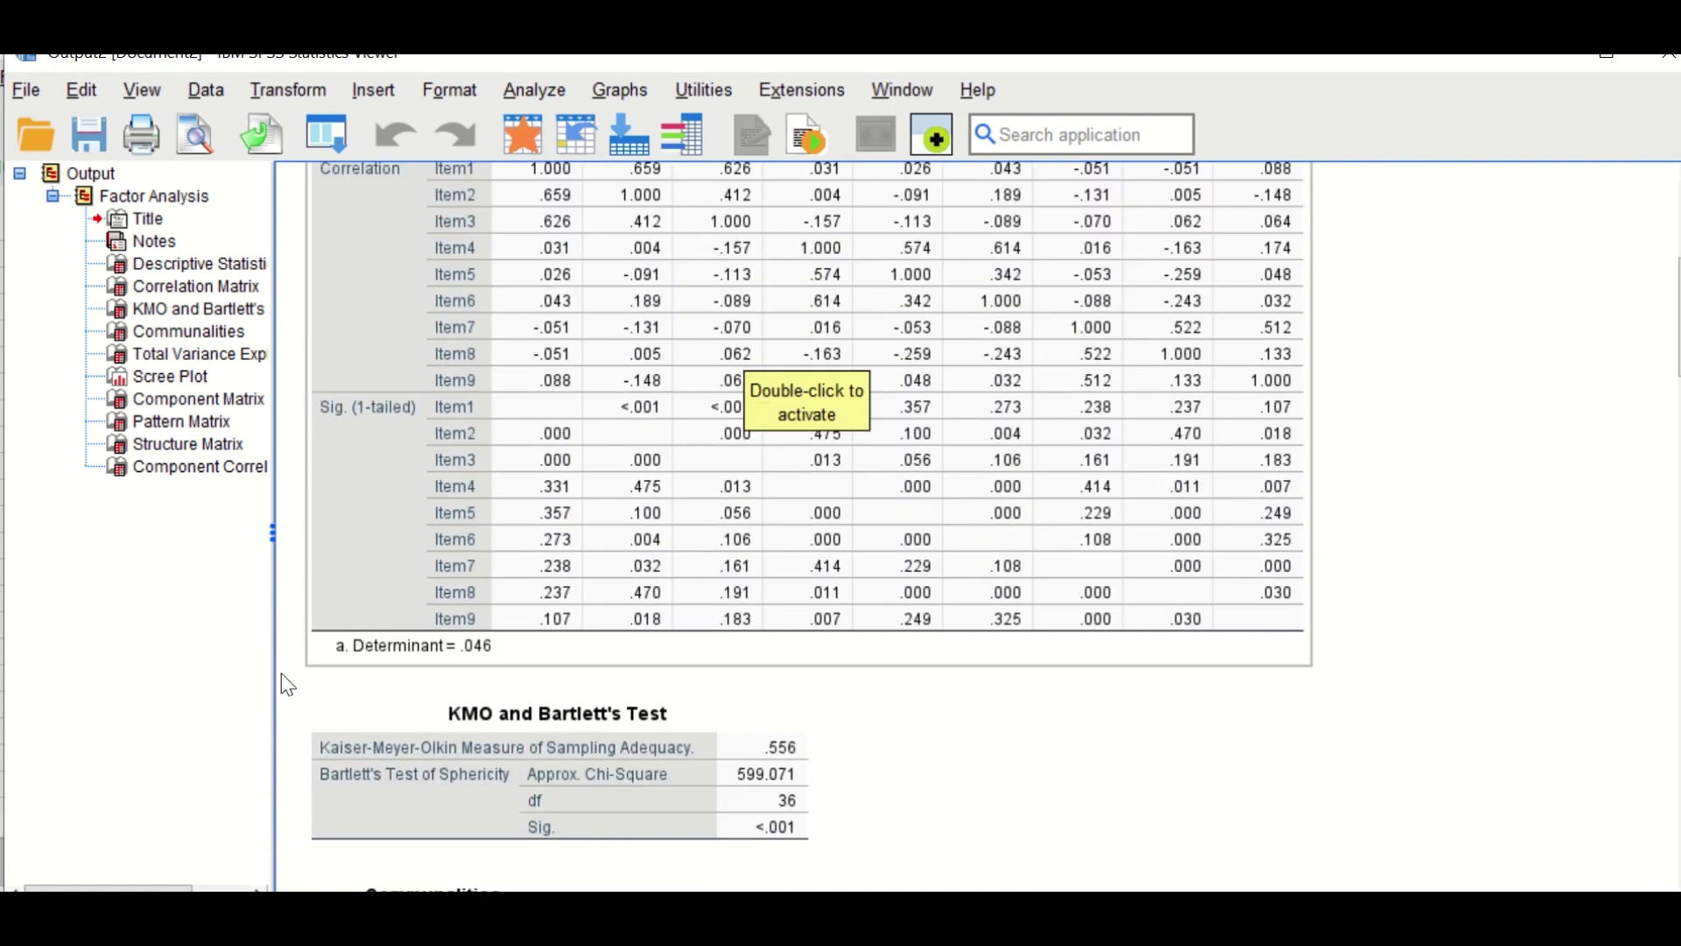
{"action": "left_click", "coordinate": [389, 684]}
{"action": "left_click", "coordinate": [430, 650]}
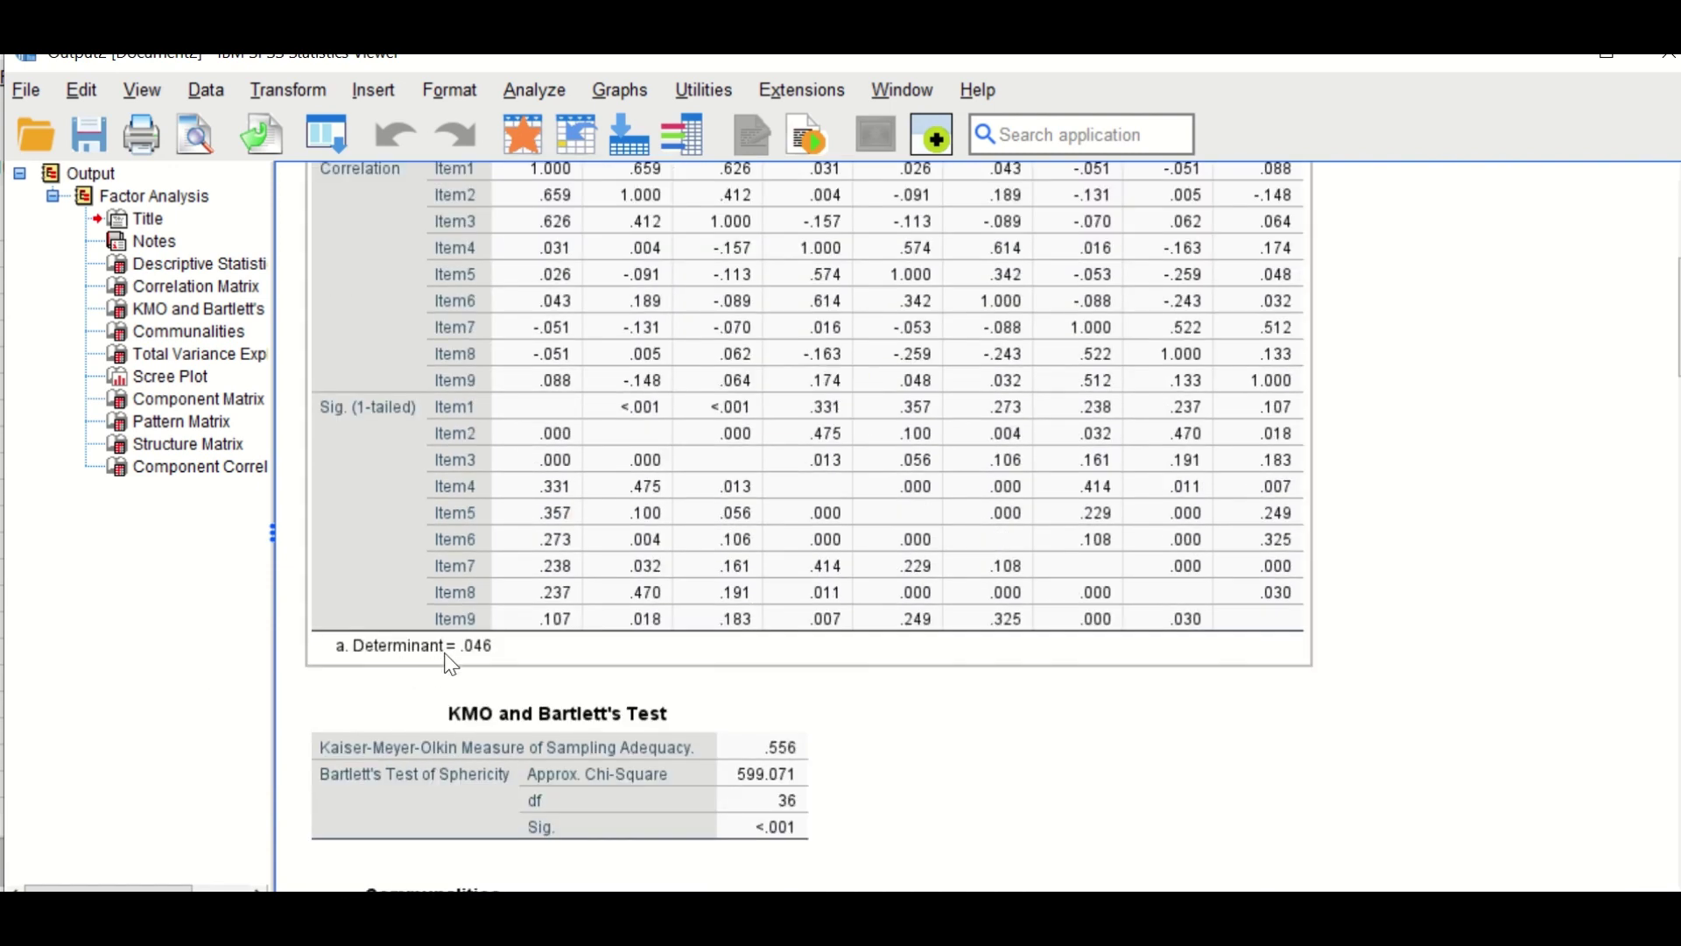
{"action": "double_click", "coordinate": [598, 667]}
{"action": "scroll", "coordinate": [1051, 465], "scroll_direction": "up", "scroll_amount": 3}
{"action": "scroll", "coordinate": [1050, 465], "scroll_direction": "down", "scroll_amount": 3}
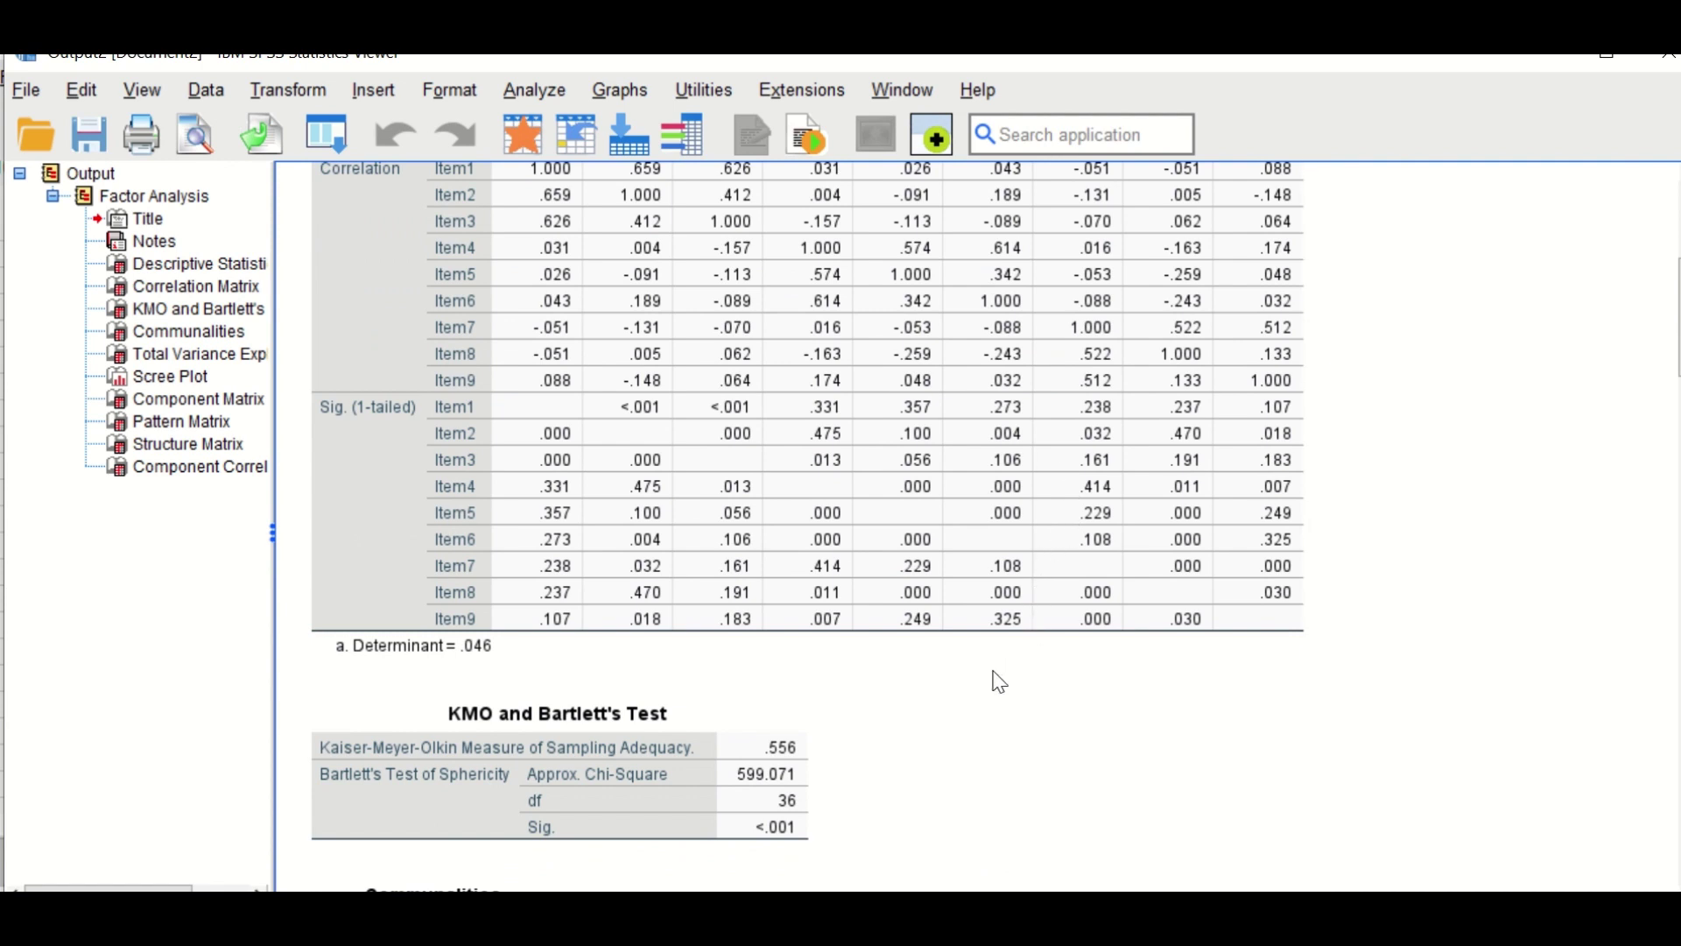
{"action": "scroll", "coordinate": [999, 682], "scroll_direction": "down", "scroll_amount": 3}
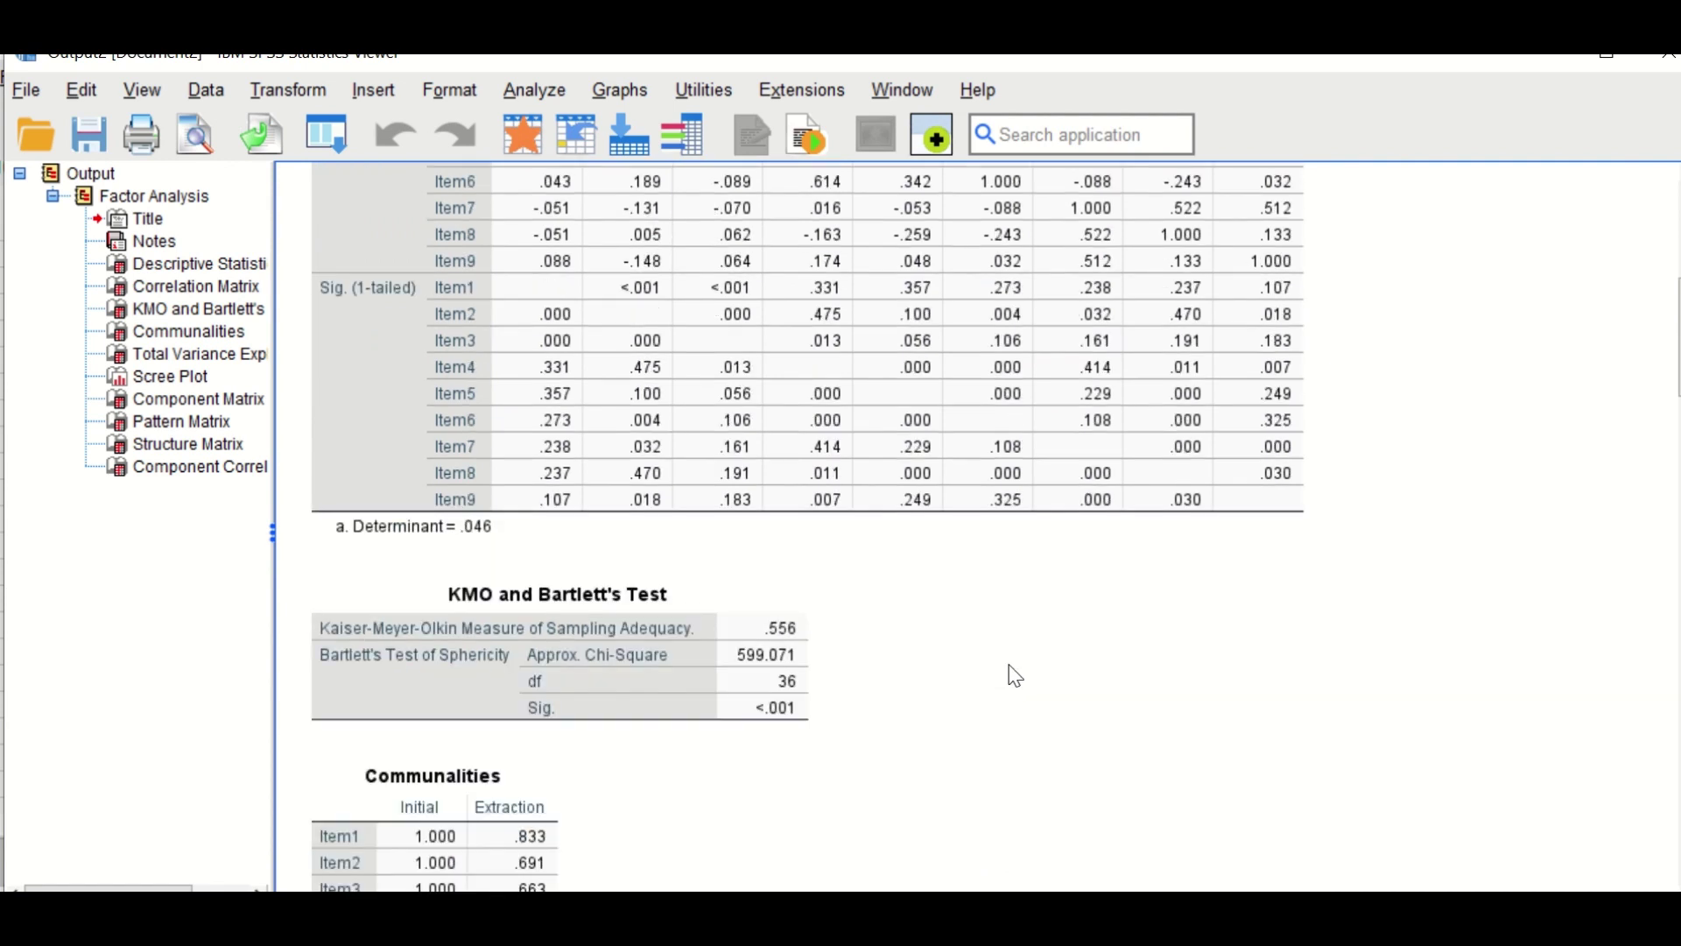
{"action": "left_click", "coordinate": [571, 652]}
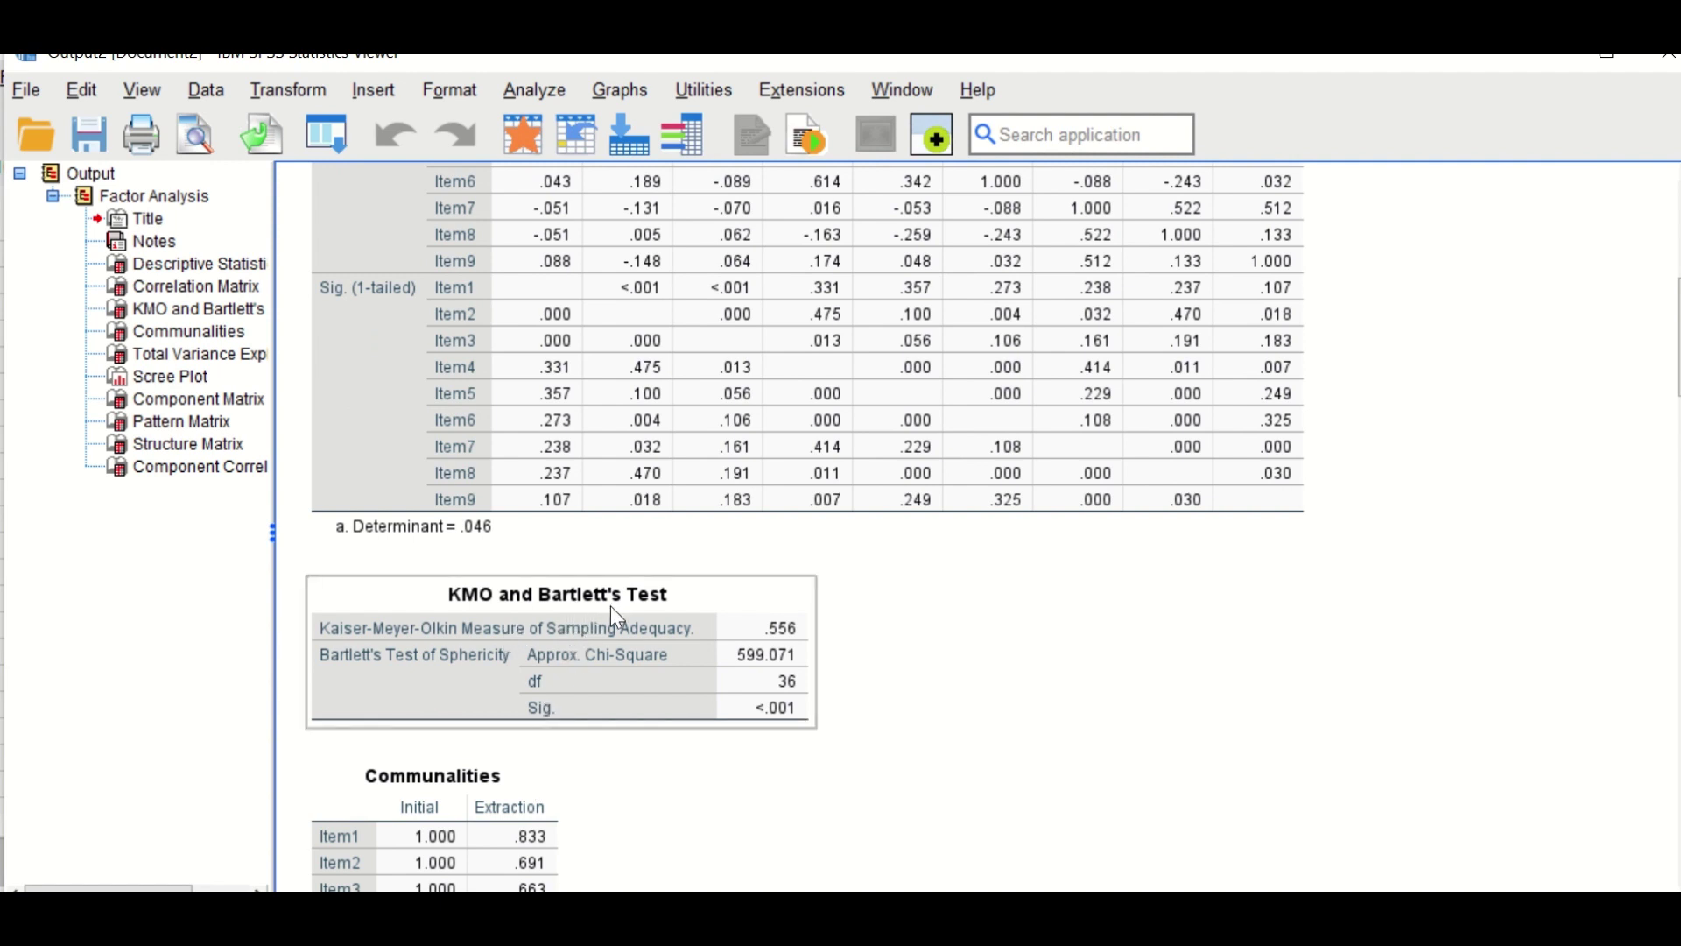
{"action": "left_click", "coordinate": [979, 581]}
{"action": "left_click", "coordinate": [685, 607]}
{"action": "left_click", "coordinate": [868, 619]}
{"action": "left_click", "coordinate": [763, 634]}
{"action": "left_click", "coordinate": [865, 642]}
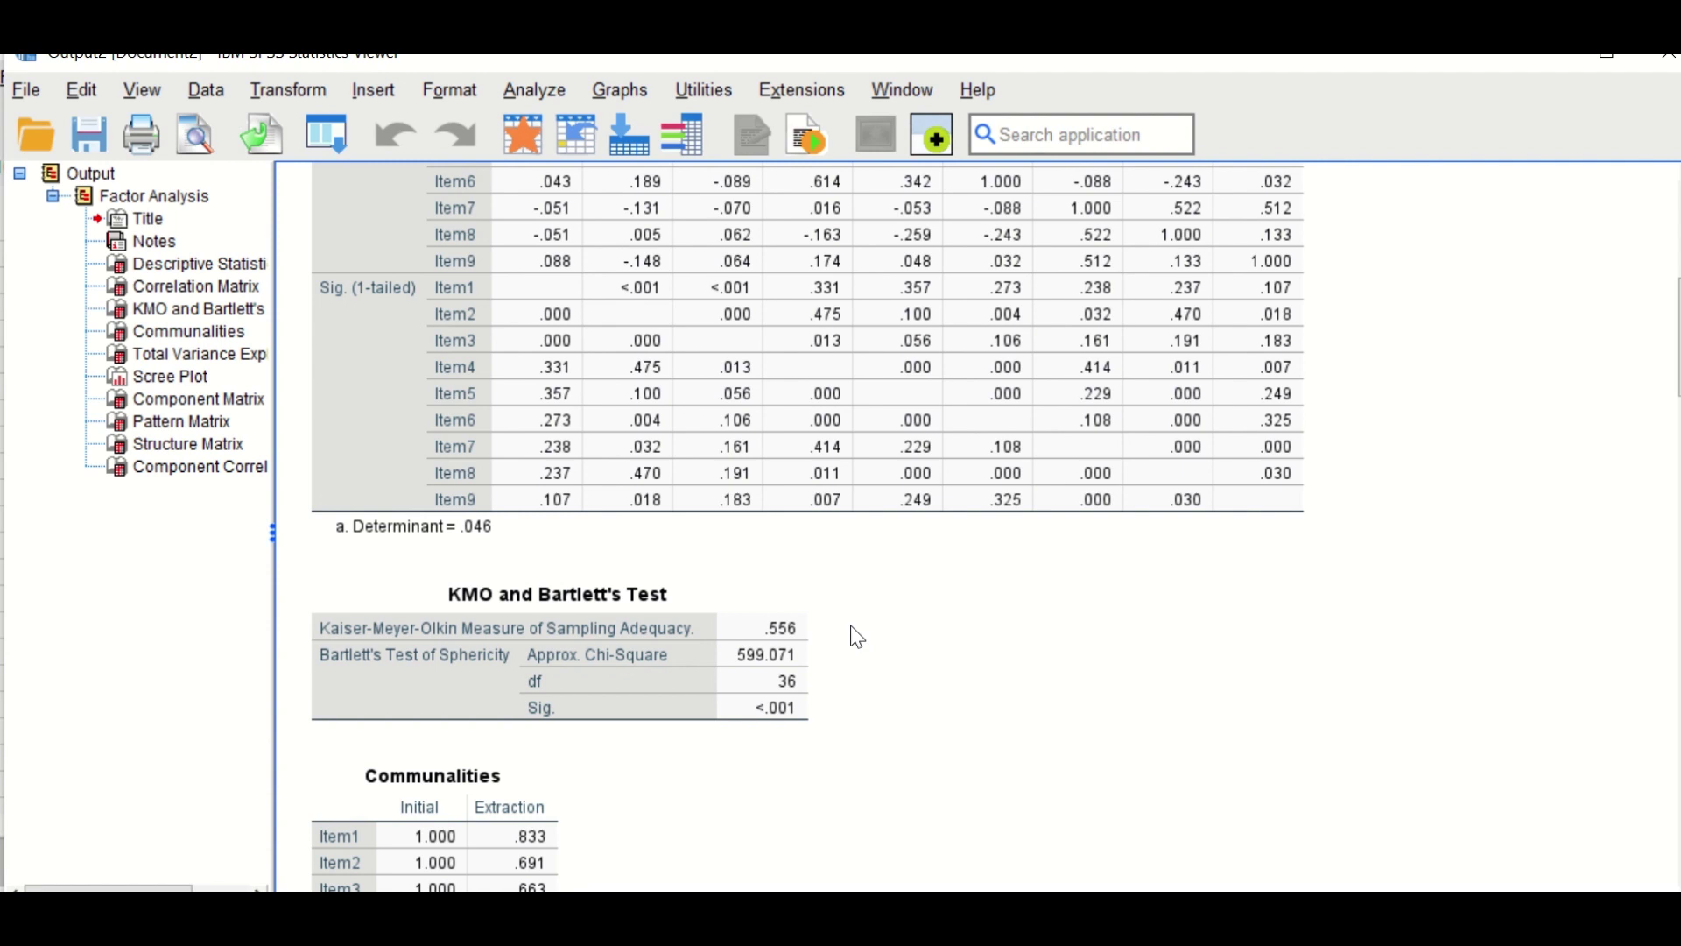
{"action": "left_click", "coordinate": [369, 631]}
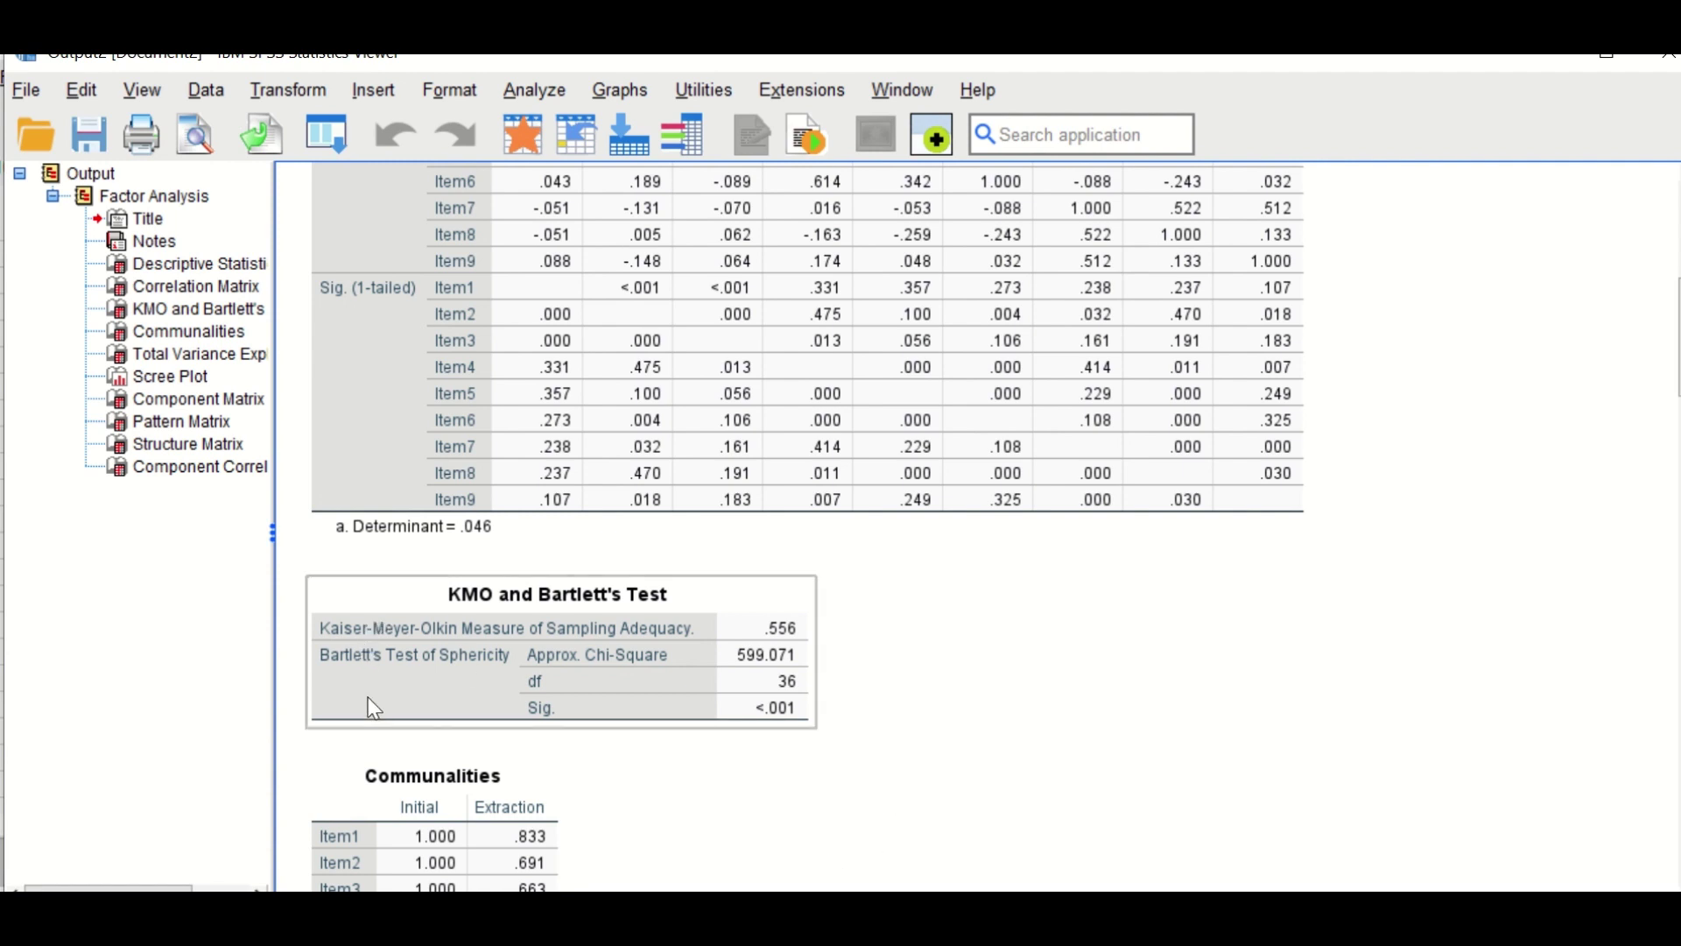
{"action": "left_click", "coordinate": [812, 711]}
{"action": "left_click", "coordinate": [550, 701]}
{"action": "left_click", "coordinate": [518, 727]}
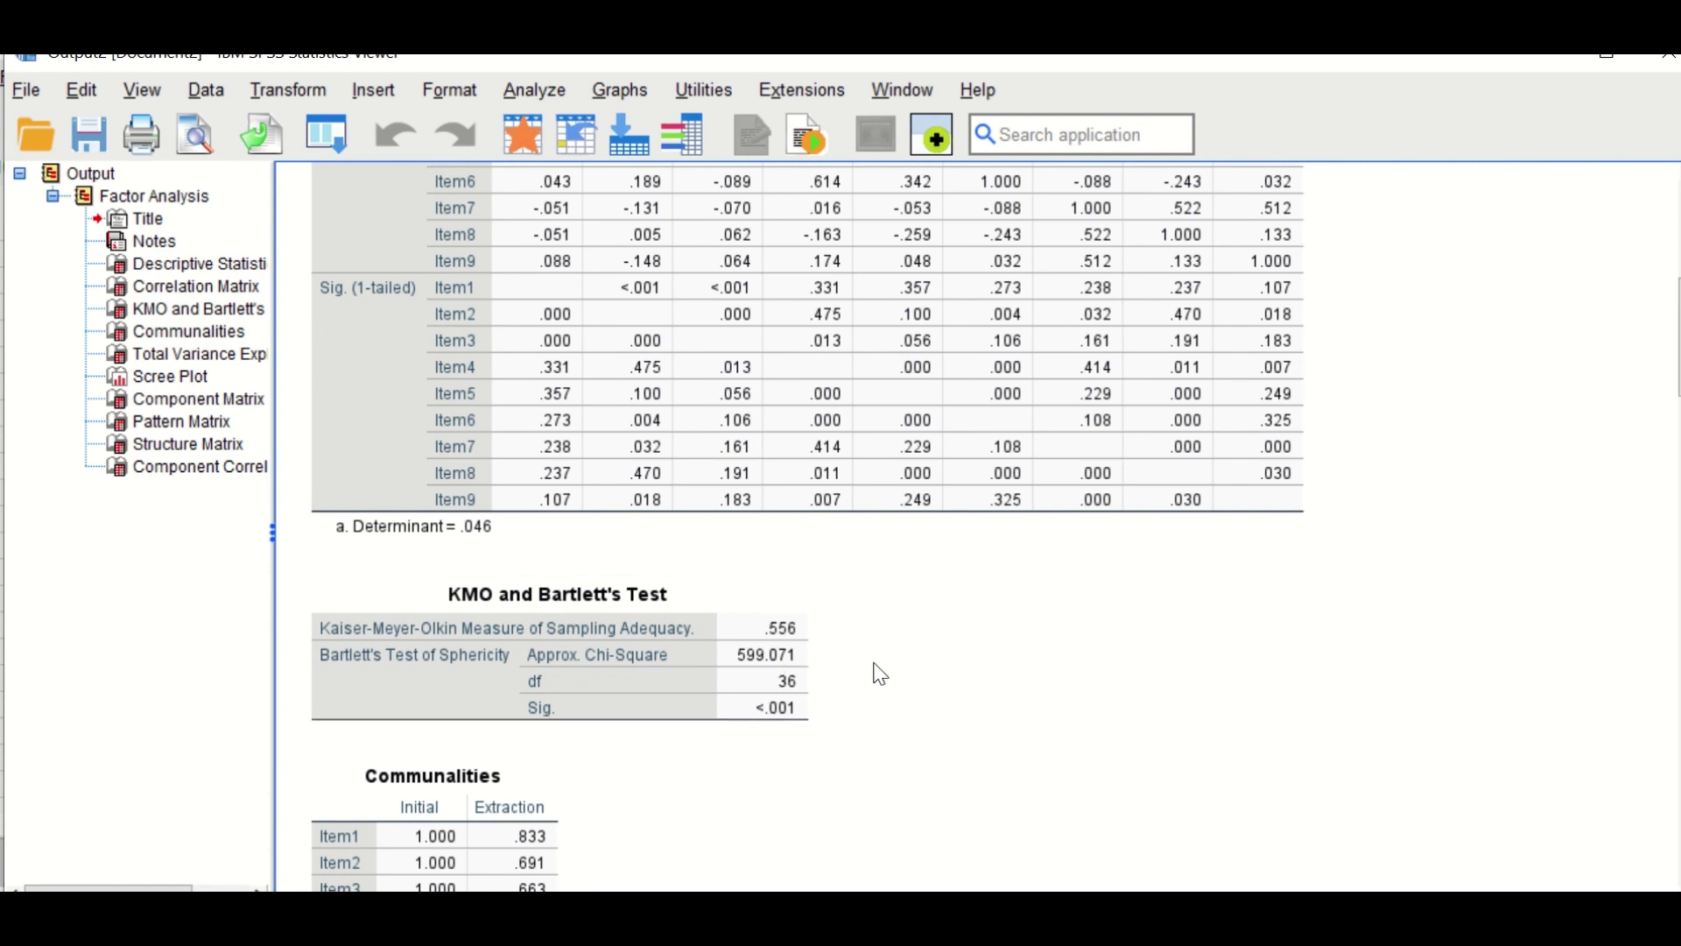
Scroll down to the Communalities and Total Variance Explained tables, showing three components explaining 68.418%.
{"action": "scroll", "coordinate": [698, 514], "scroll_direction": "down", "scroll_amount": 4}
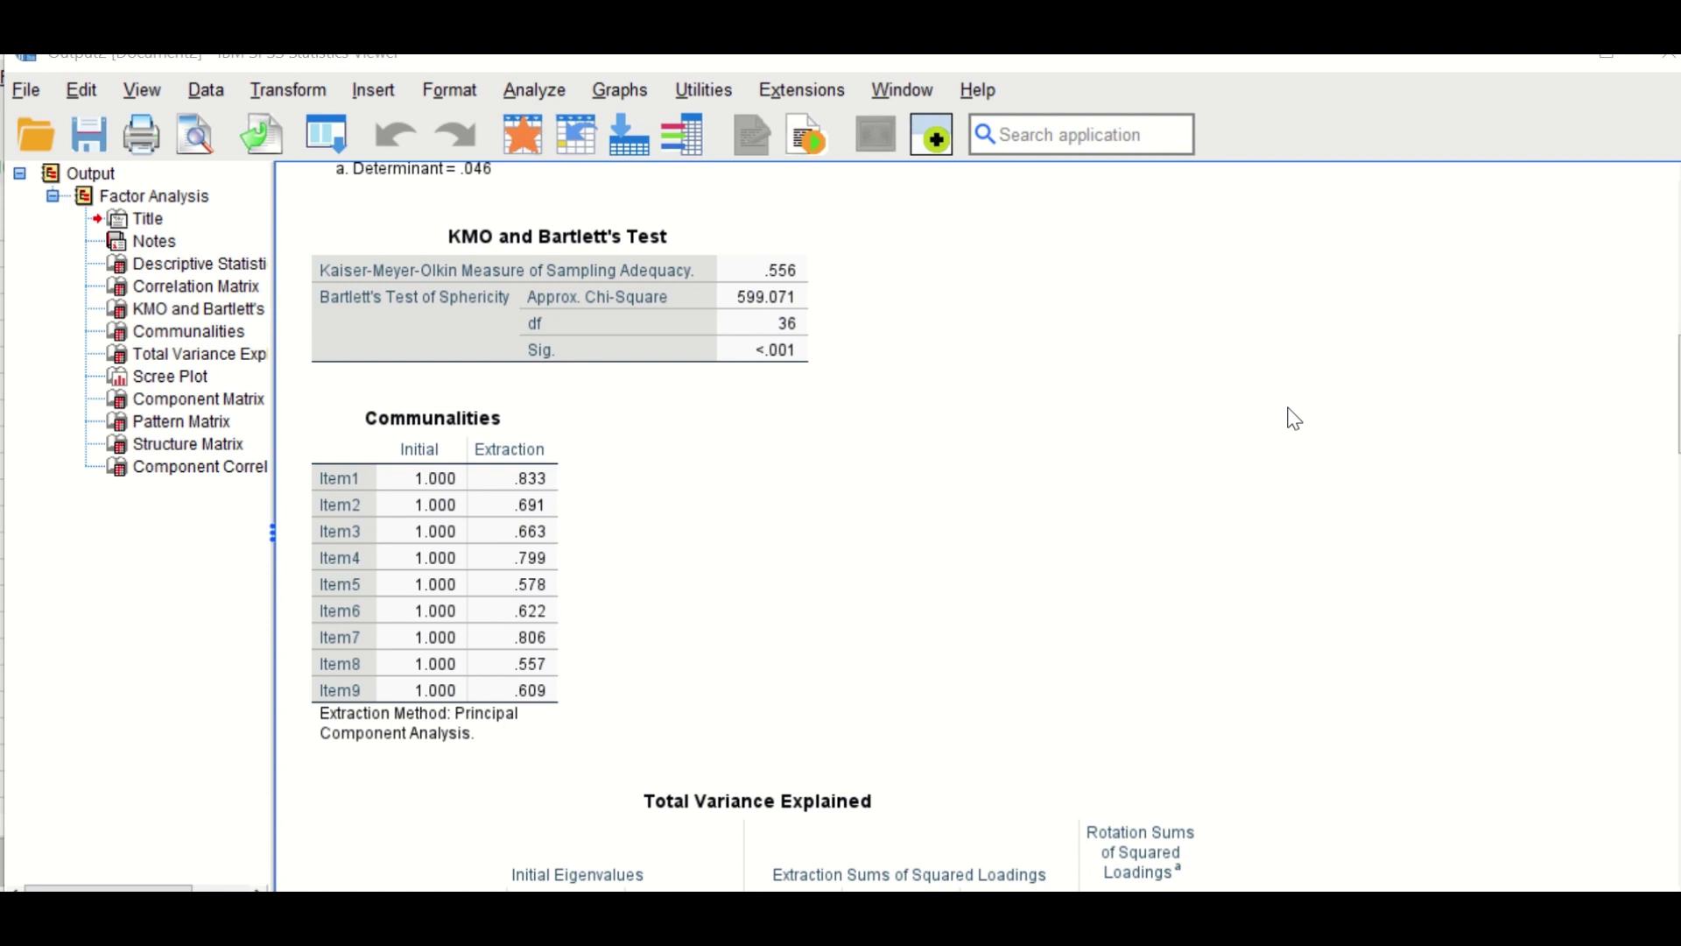
{"action": "scroll", "coordinate": [1423, 447], "scroll_direction": "down", "scroll_amount": 4}
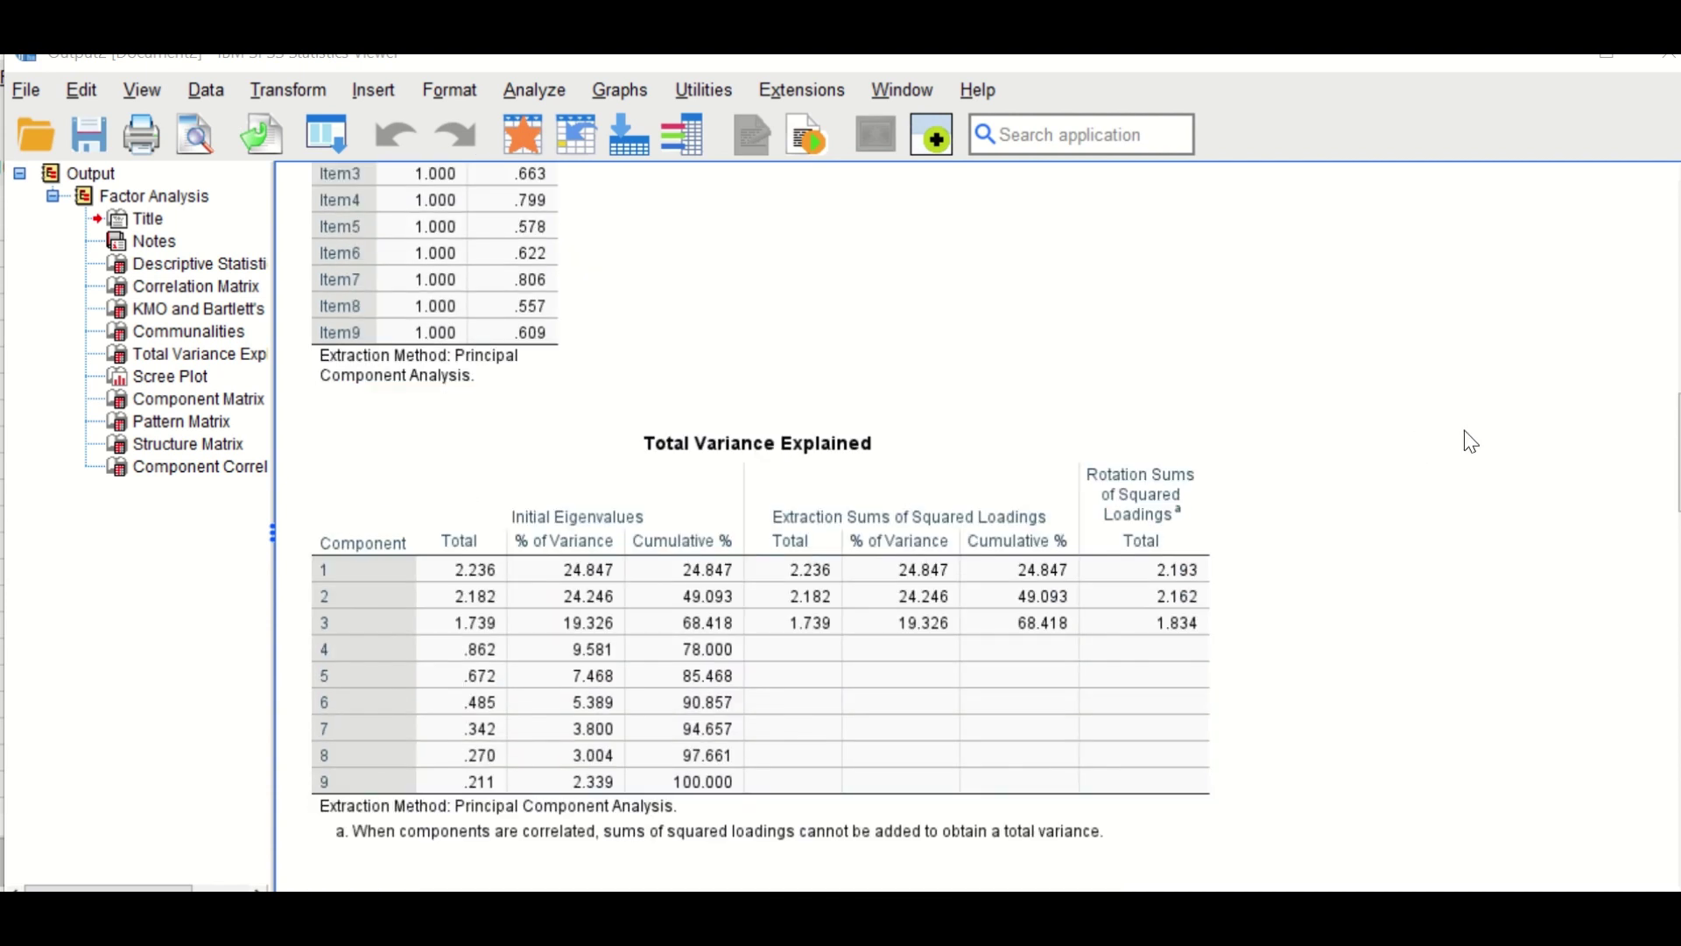
Review rotated sums of squared loadings (2.193, 2.162, 1.834) and move toward the Scree Plot.
{"action": "scroll", "coordinate": [1475, 447], "scroll_direction": "down", "scroll_amount": 2}
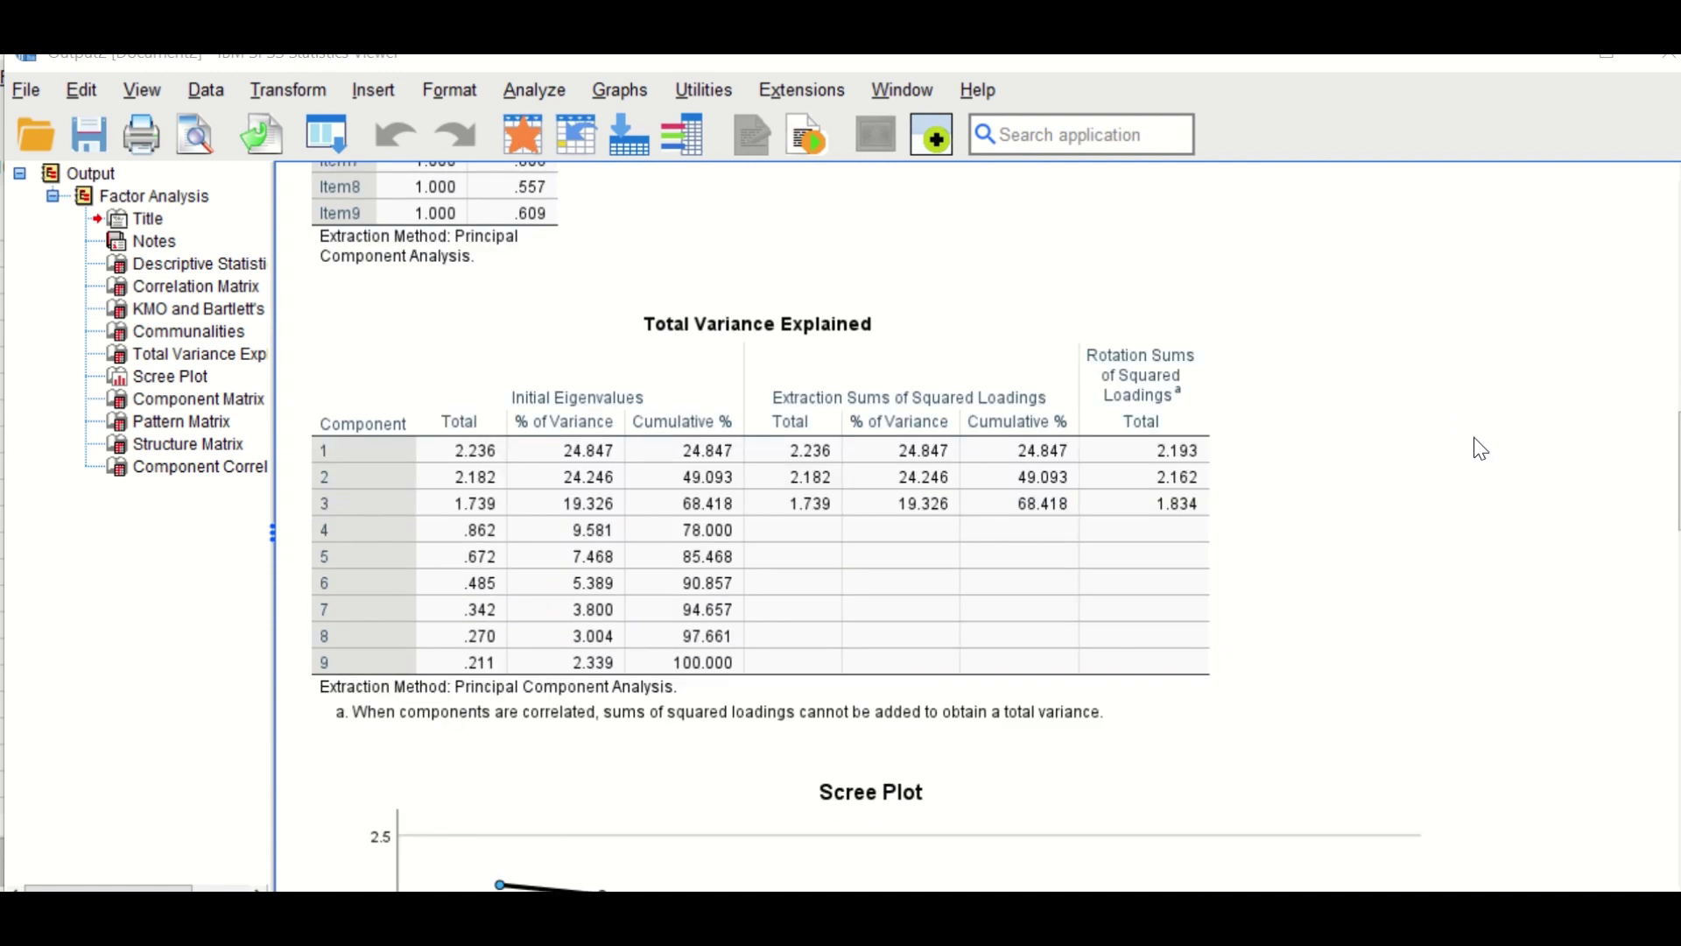
{"action": "left_click", "coordinate": [869, 470]}
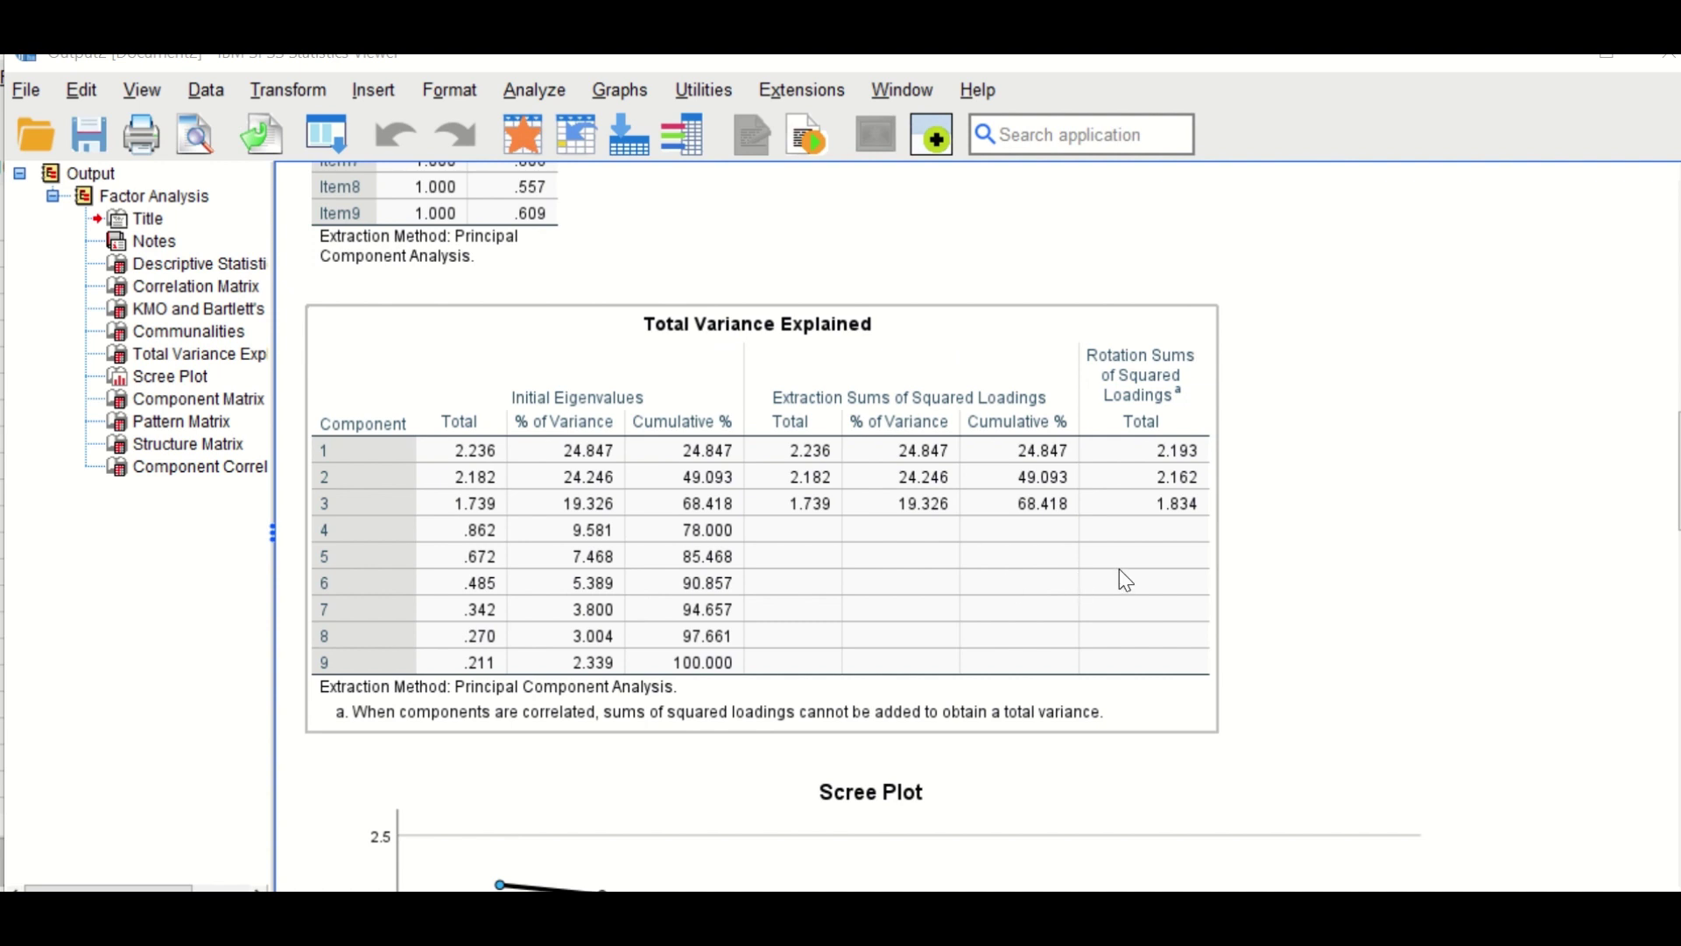
{"action": "left_click", "coordinate": [1248, 571]}
{"action": "scroll", "coordinate": [1254, 569], "scroll_direction": "down", "scroll_amount": 3}
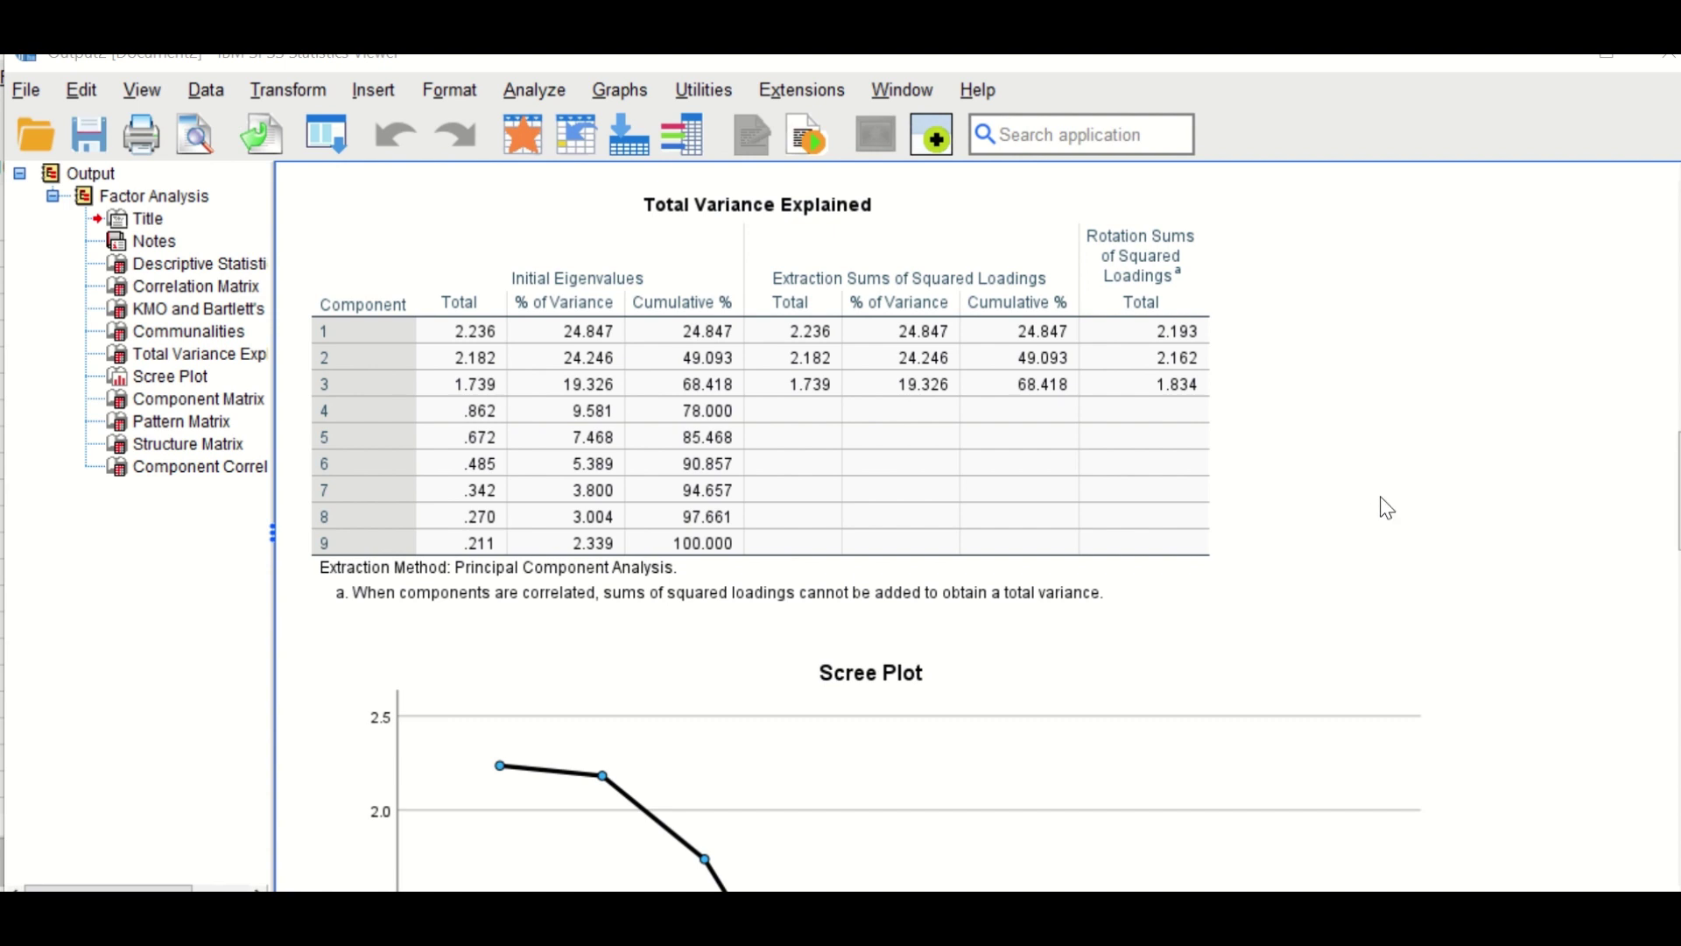
Scroll to show the full Scree Plot, with eigenvalues dropping below 1 at component 4.
{"action": "scroll", "coordinate": [1386, 508], "scroll_direction": "down", "scroll_amount": 4}
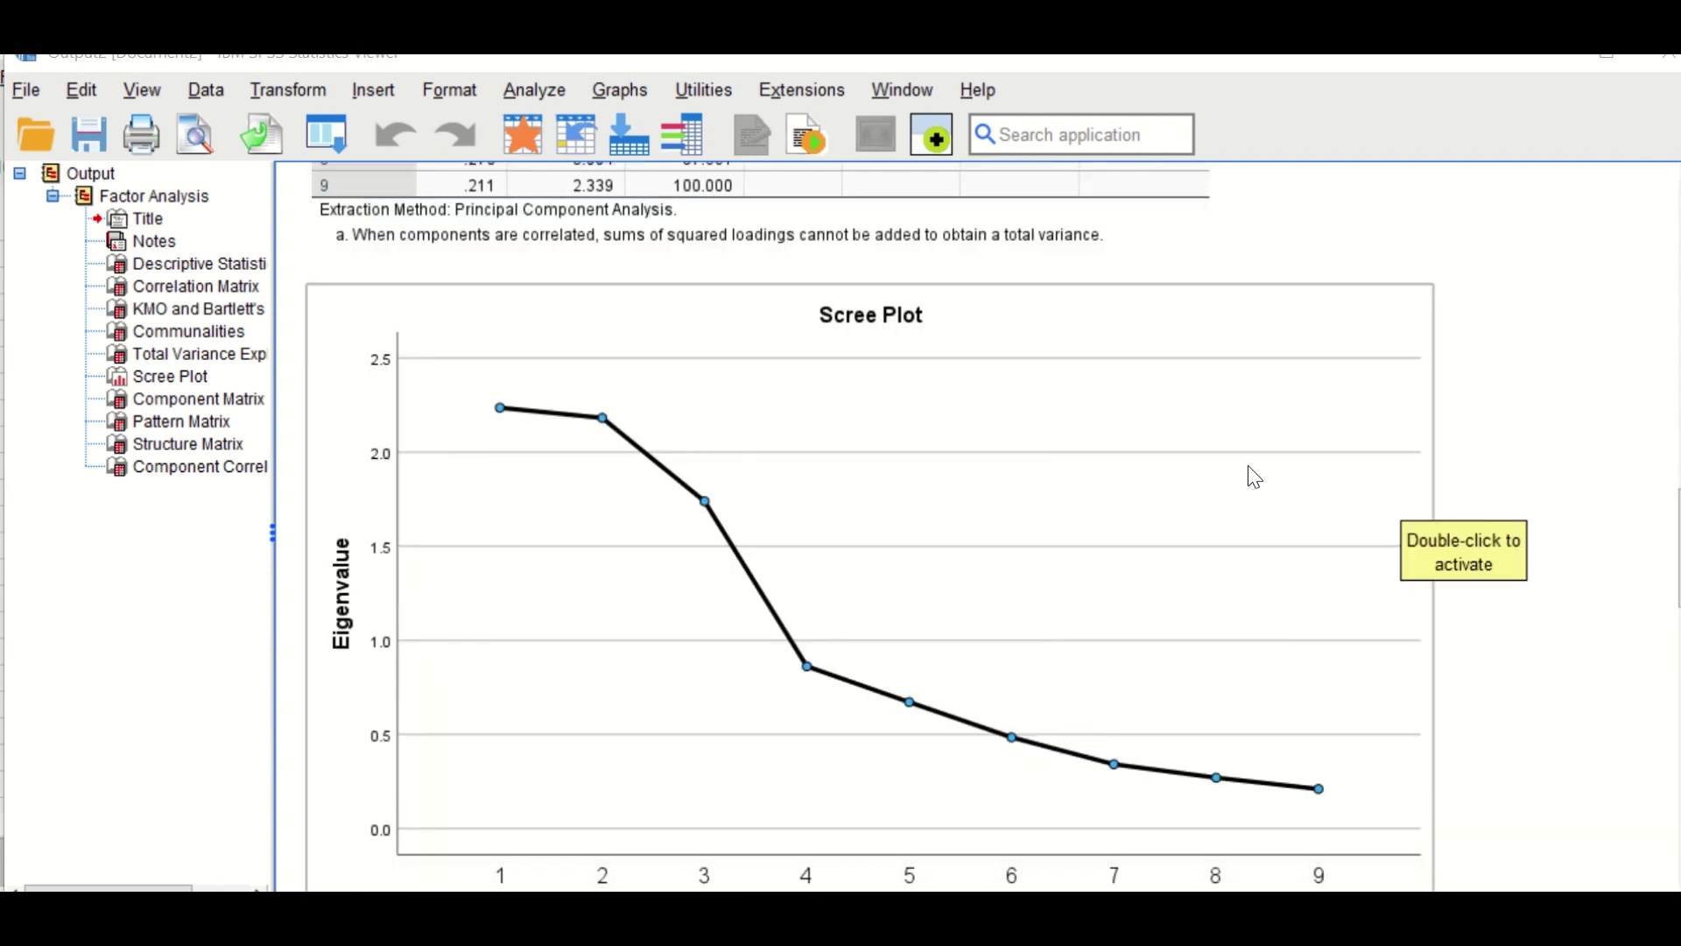
{"action": "scroll", "coordinate": [1250, 471], "scroll_direction": "down", "scroll_amount": 1}
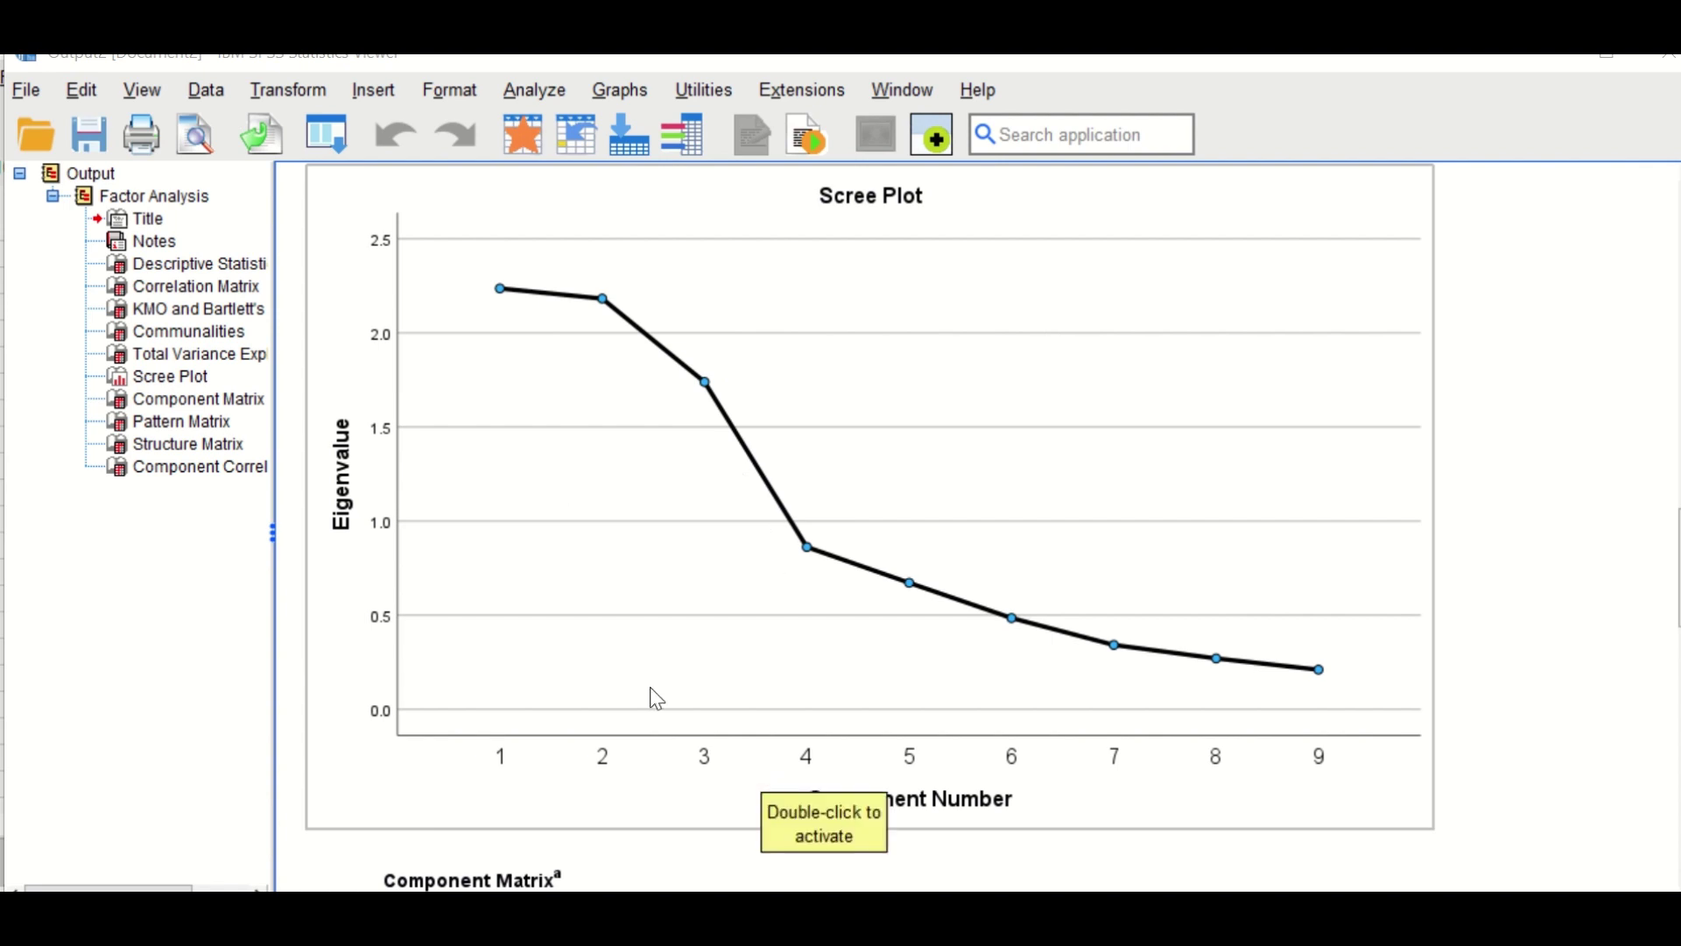
Move past the Component Matrix to the Pattern Matrix grouping Item4–6, Item1–3 and Item7–9.
{"action": "scroll", "coordinate": [581, 638], "scroll_direction": "down", "scroll_amount": 5}
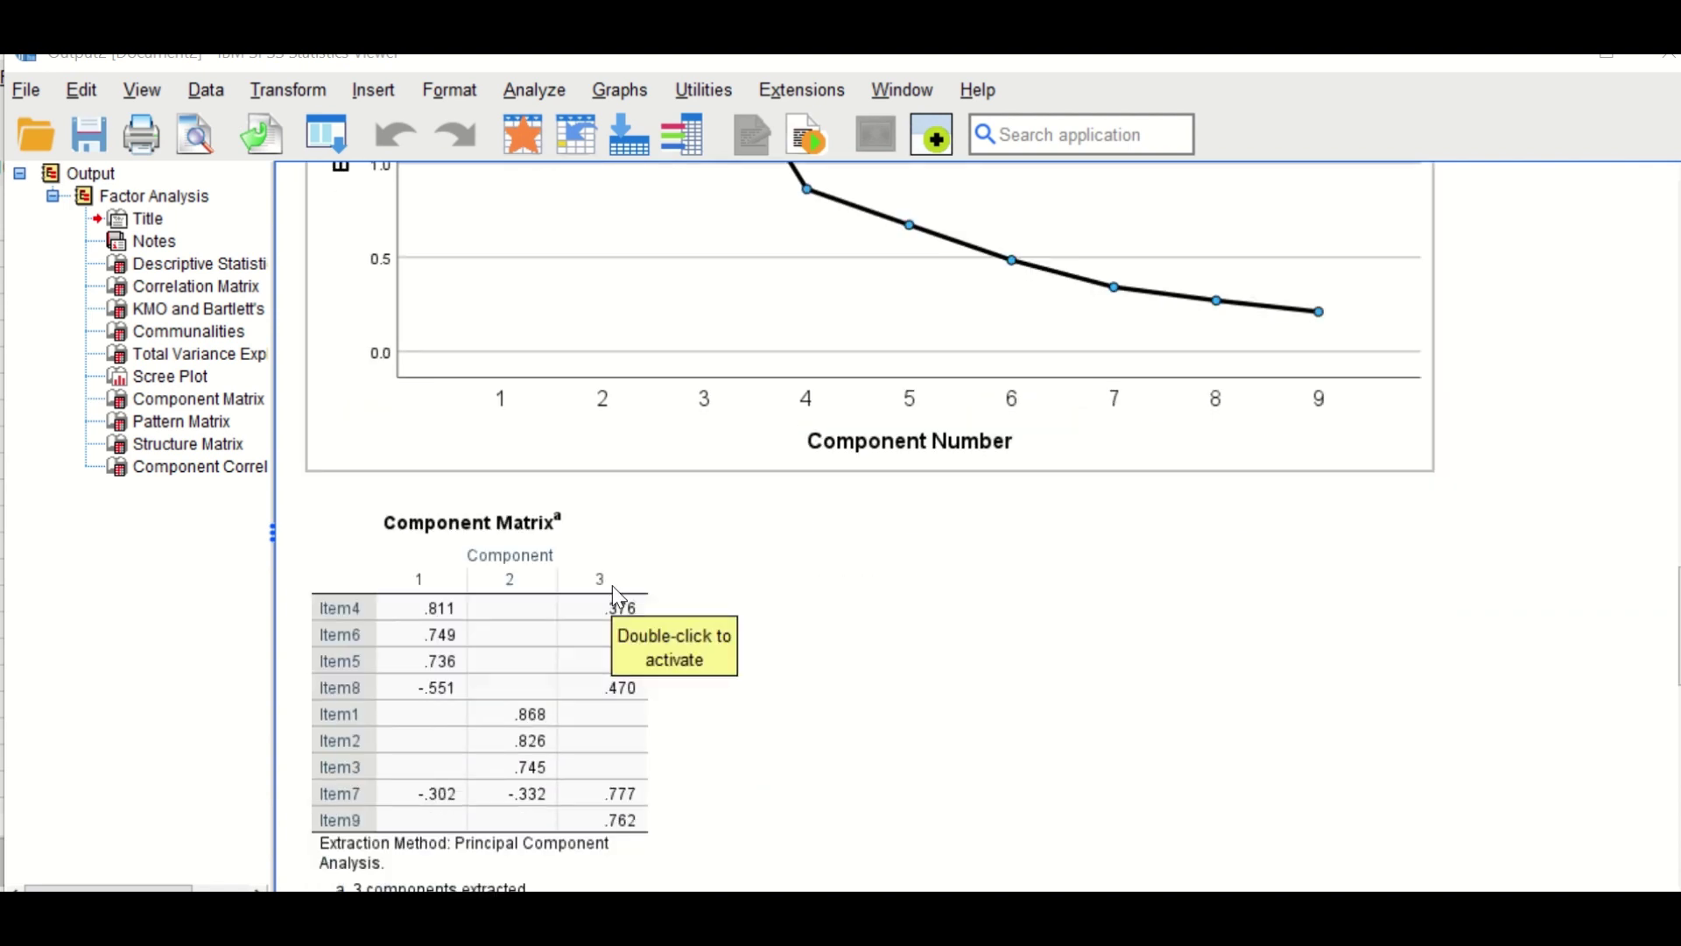
{"action": "left_click", "coordinate": [619, 598]}
{"action": "scroll", "coordinate": [619, 598], "scroll_direction": "down", "scroll_amount": 2}
{"action": "scroll", "coordinate": [619, 598], "scroll_direction": "down", "scroll_amount": 7}
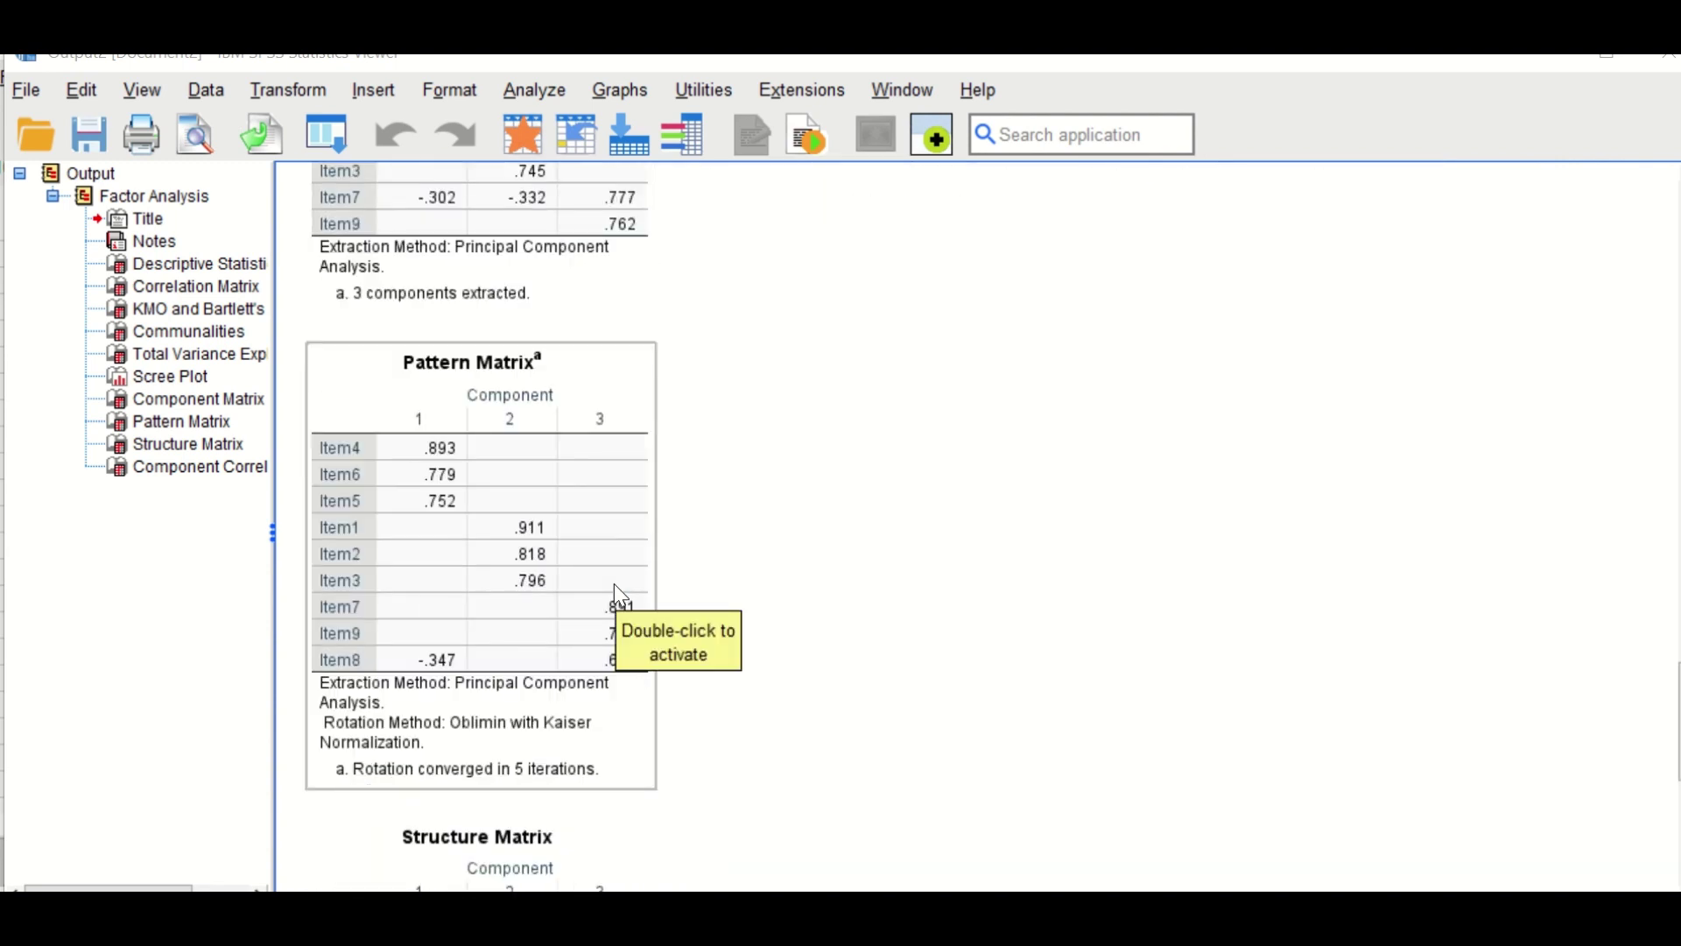
{"action": "left_click", "coordinate": [668, 588]}
{"action": "left_click", "coordinate": [535, 432]}
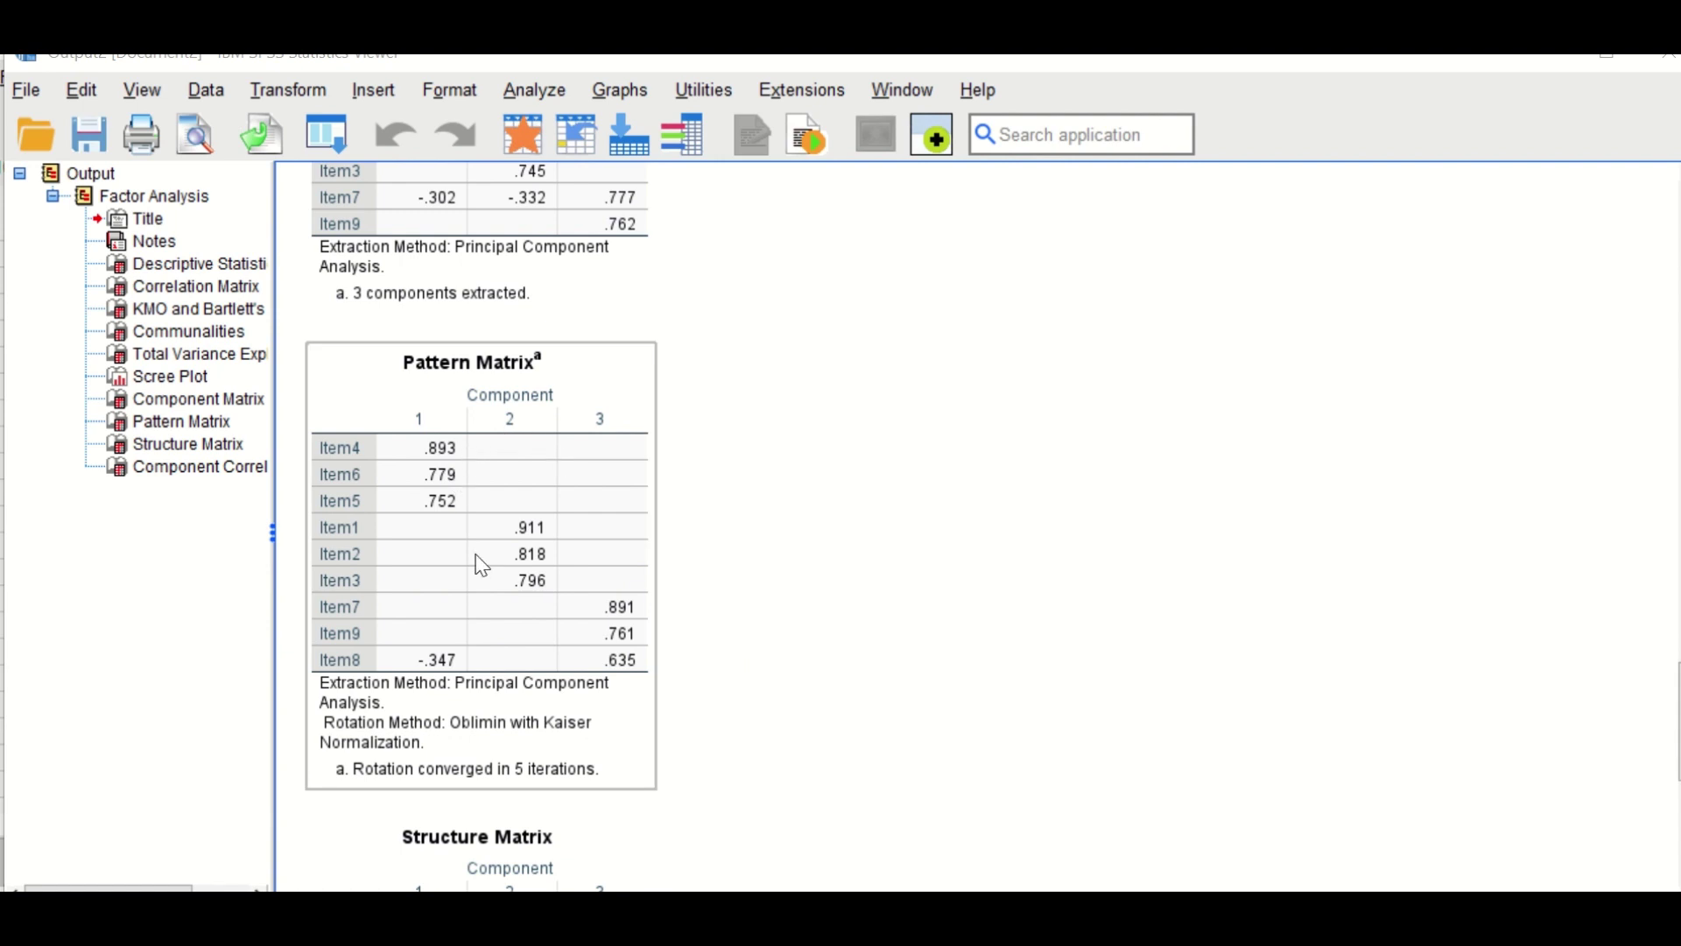
{"action": "left_click", "coordinate": [893, 511]}
{"action": "left_click", "coordinate": [639, 573]}
{"action": "left_click", "coordinate": [673, 588]}
{"action": "left_click", "coordinate": [622, 455]}
{"action": "left_click", "coordinate": [1033, 422]}
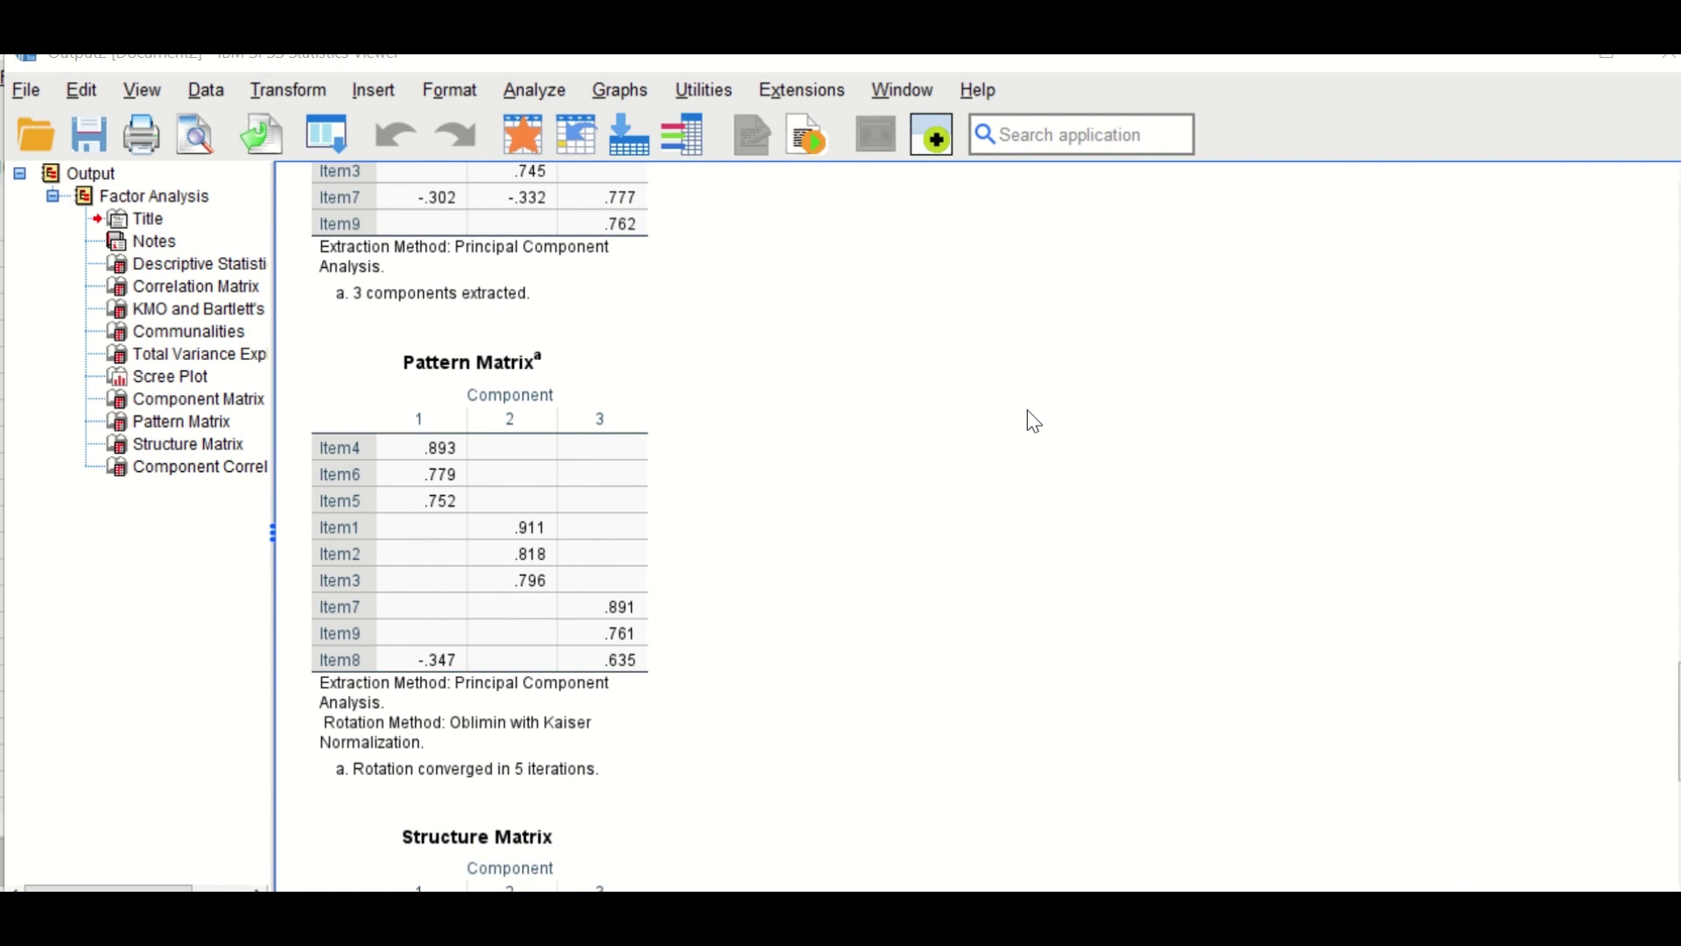
{"action": "left_click", "coordinate": [375, 543]}
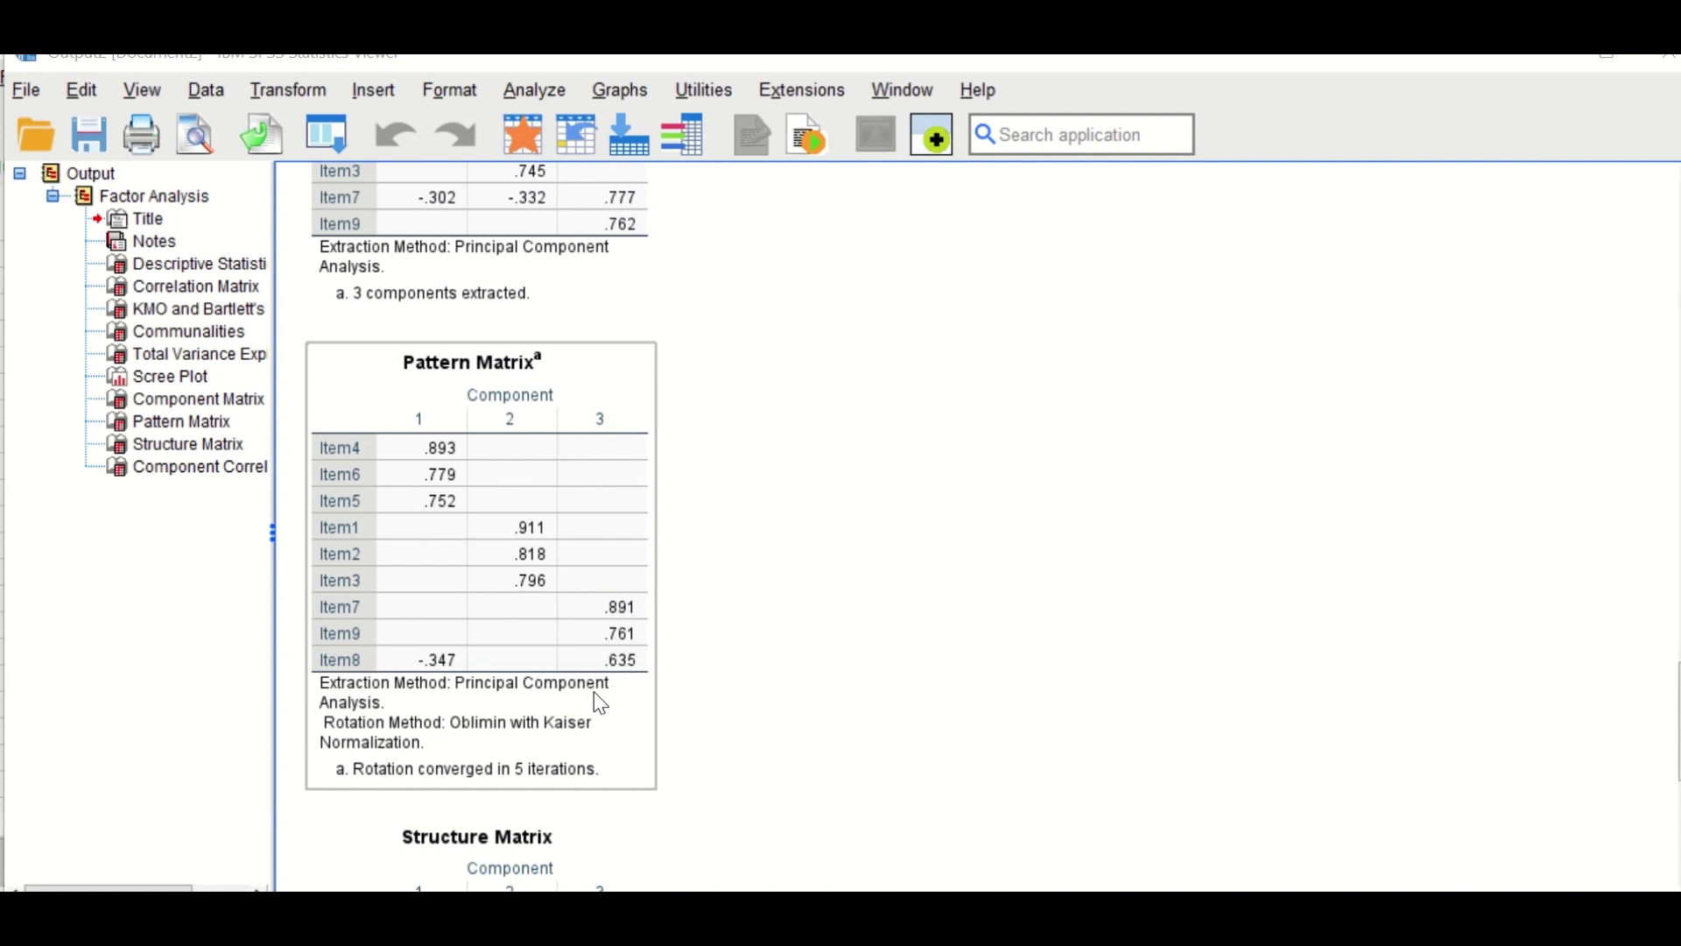
{"action": "left_click", "coordinate": [692, 550]}
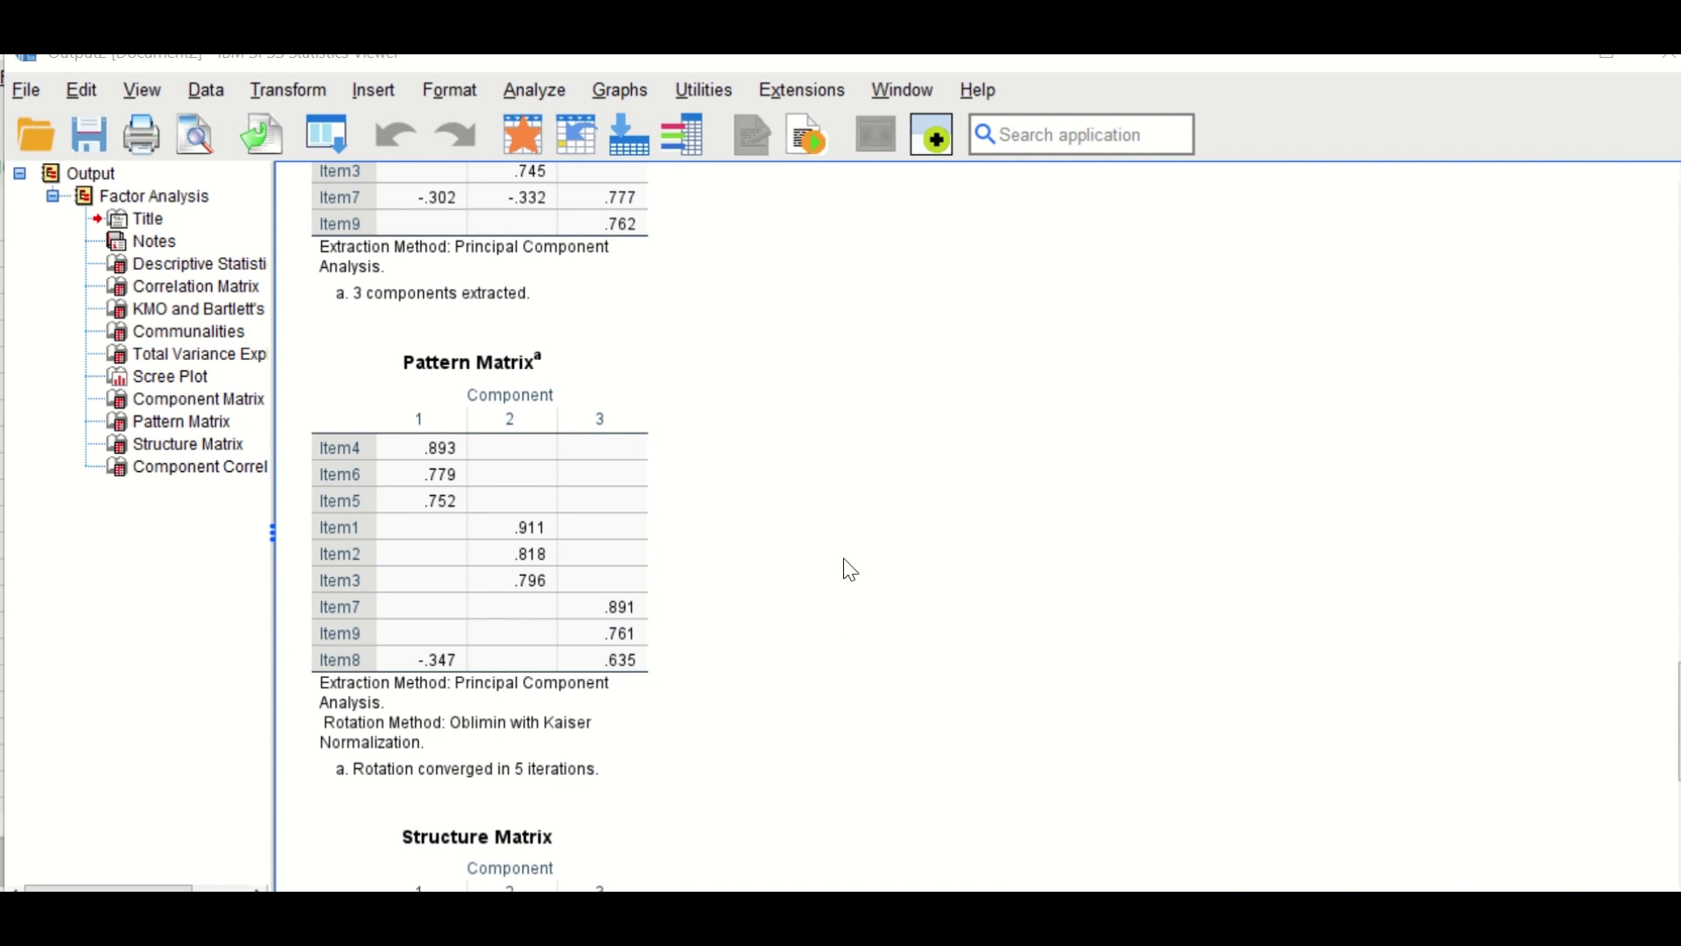
{"action": "left_click", "coordinate": [610, 362]}
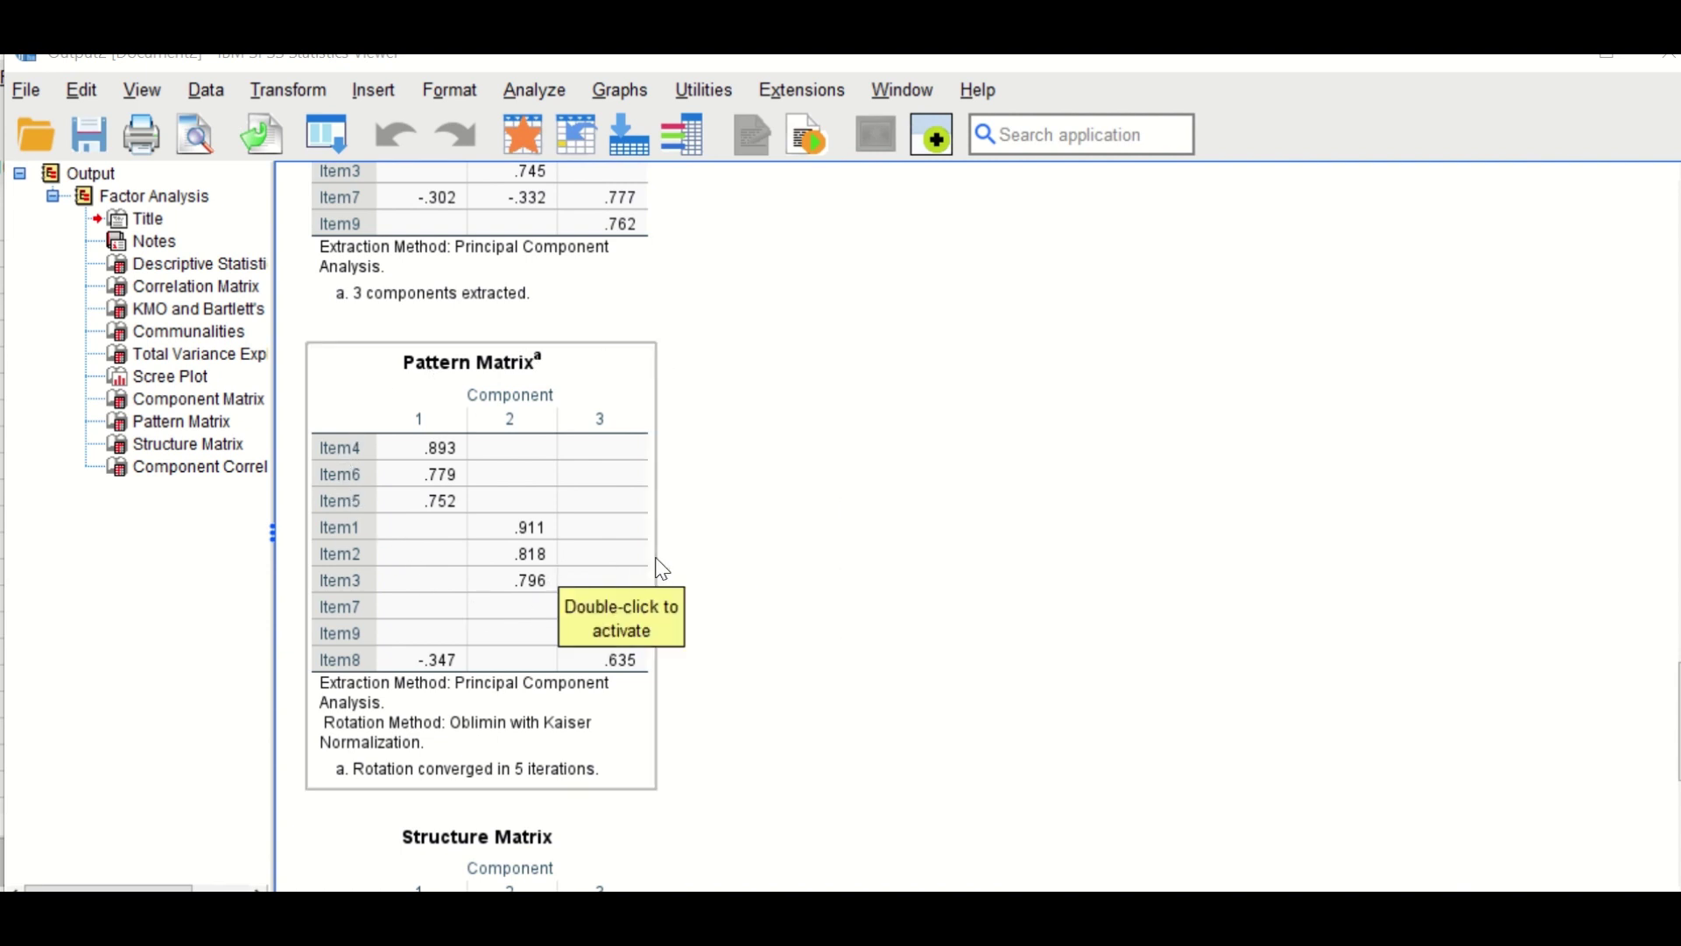
{"action": "left_click", "coordinate": [719, 567]}
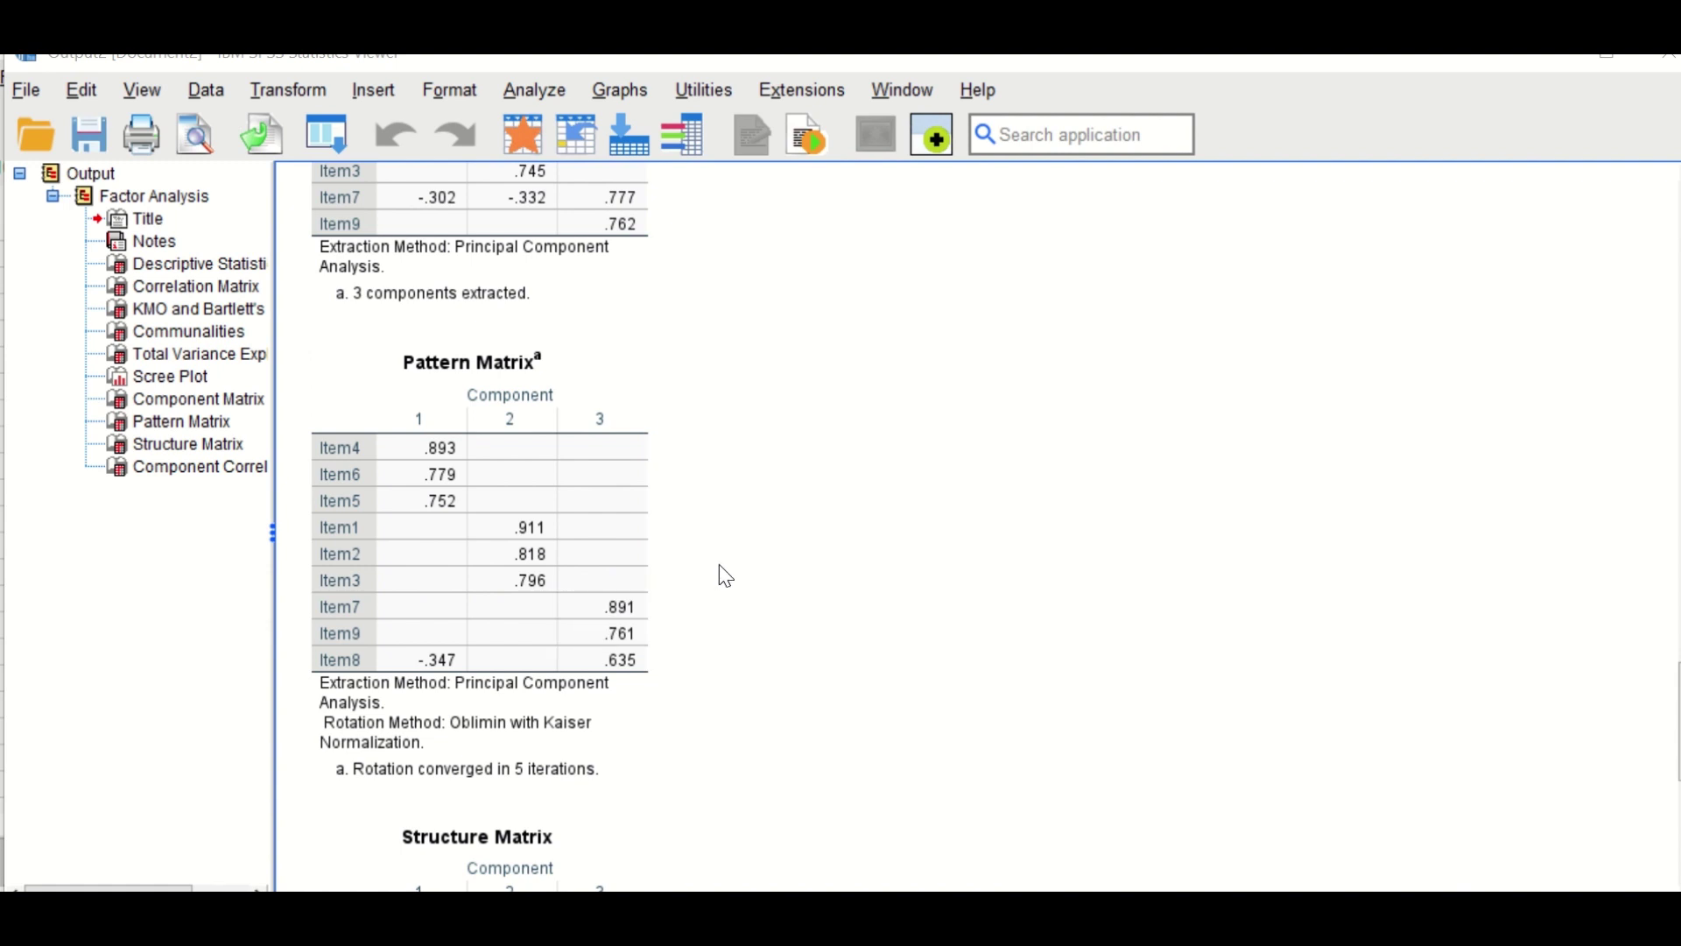
{"action": "left_click", "coordinate": [605, 565]}
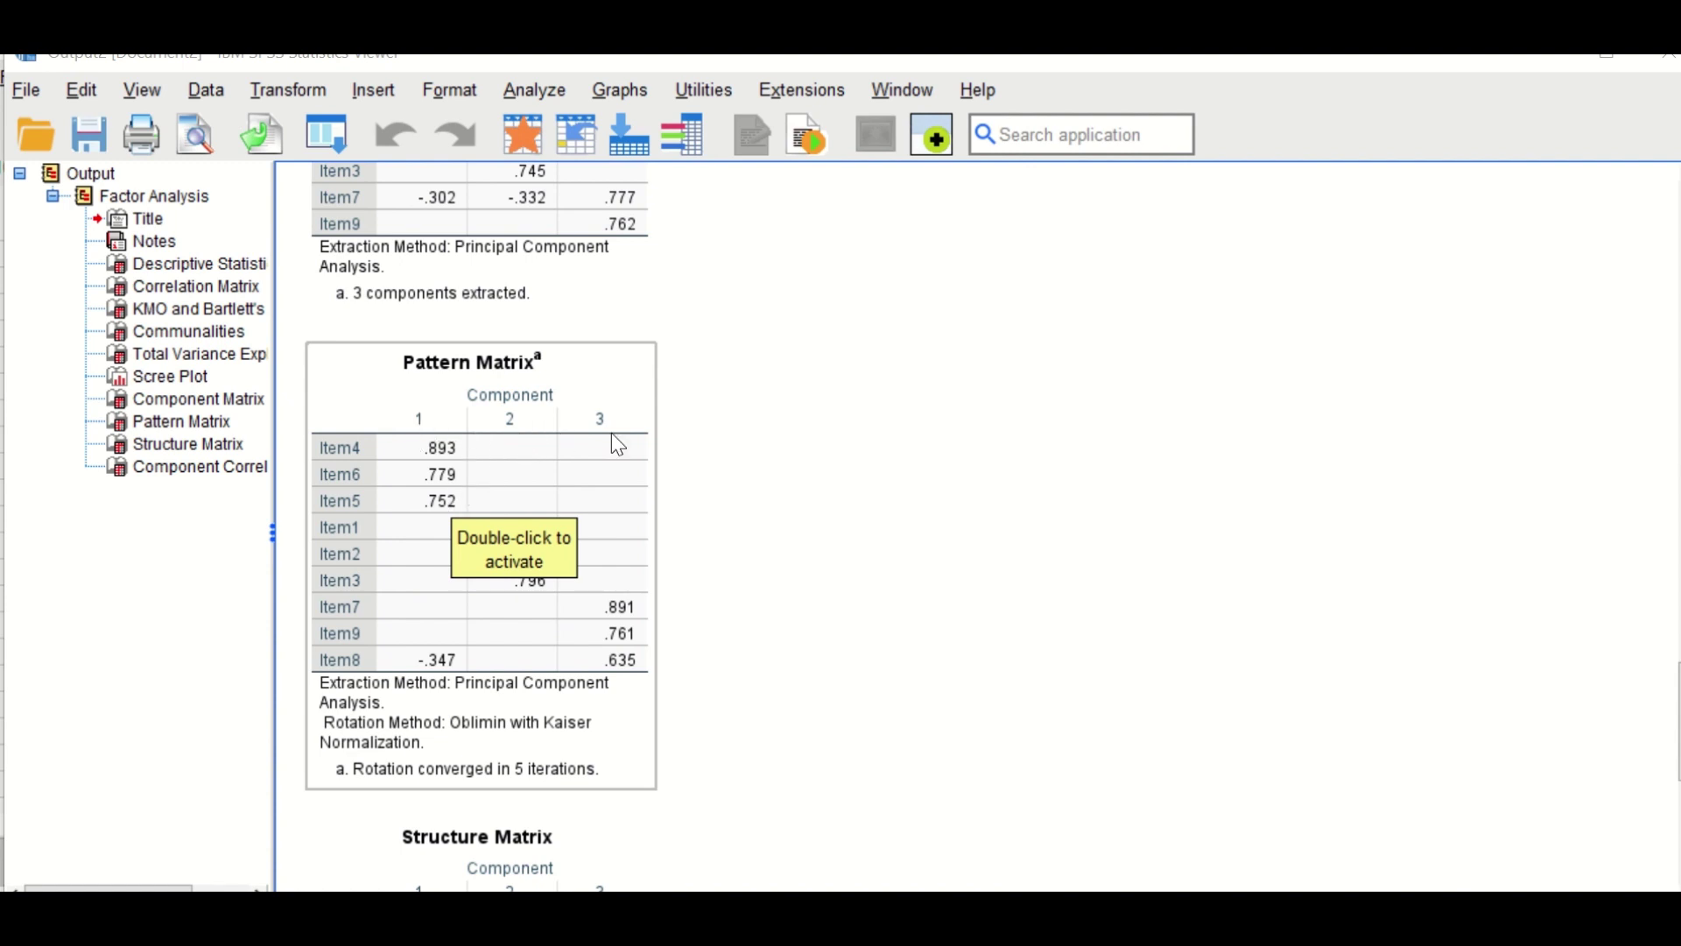
{"action": "left_click", "coordinate": [696, 432]}
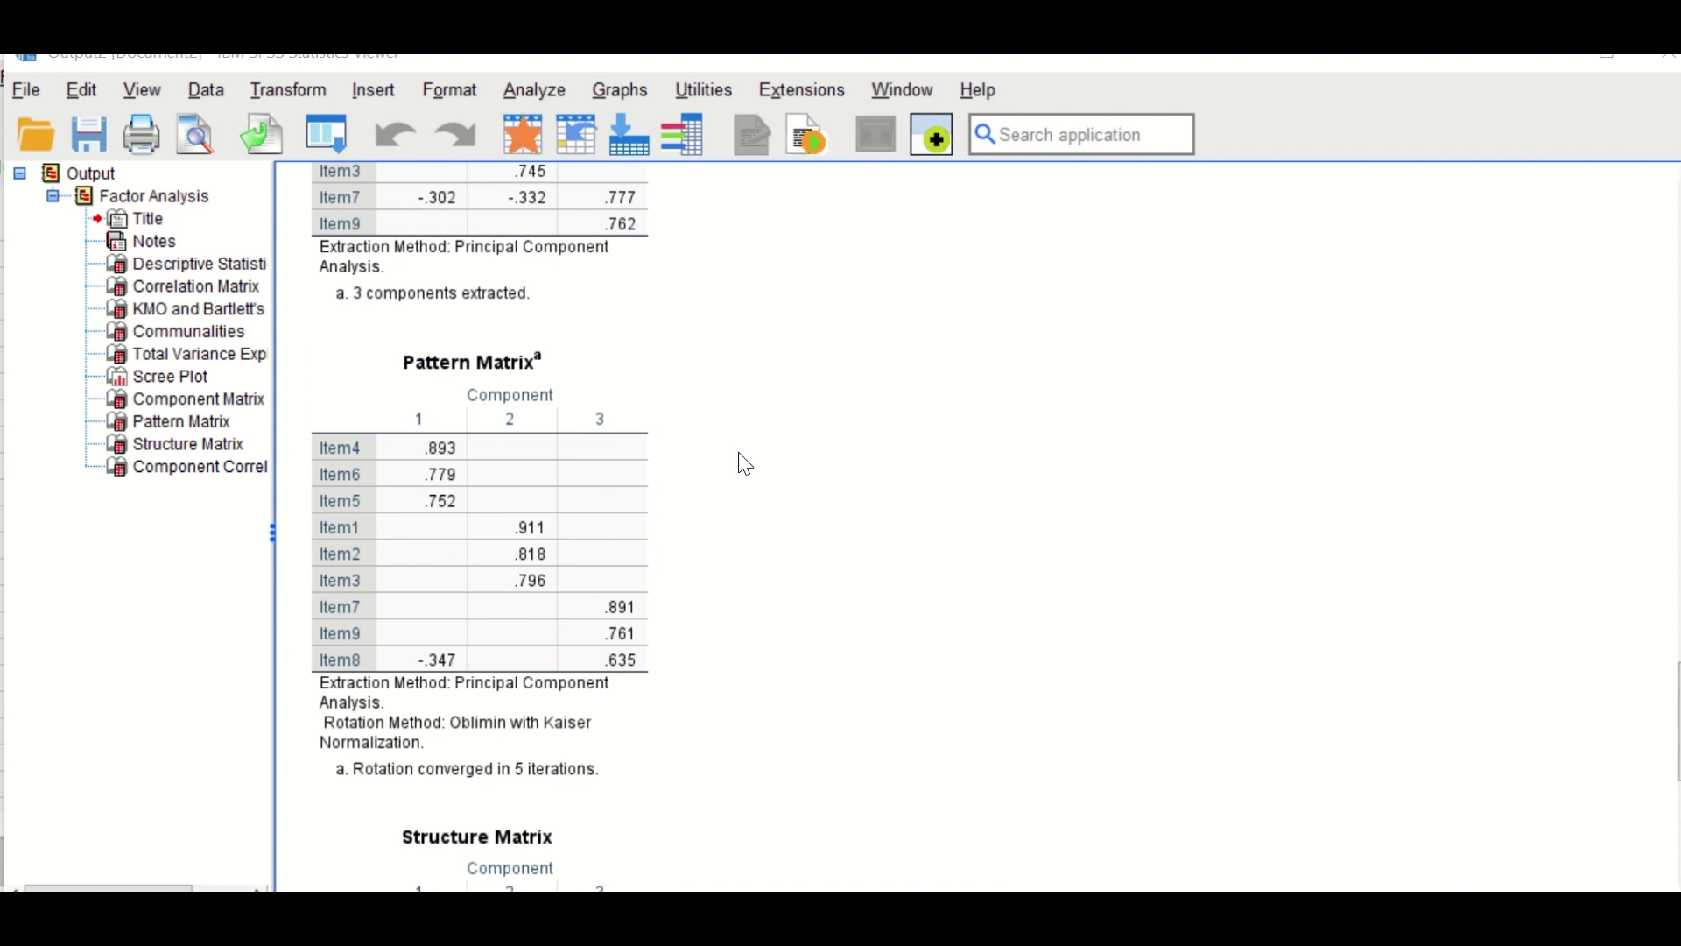
{"action": "left_click", "coordinate": [545, 425]}
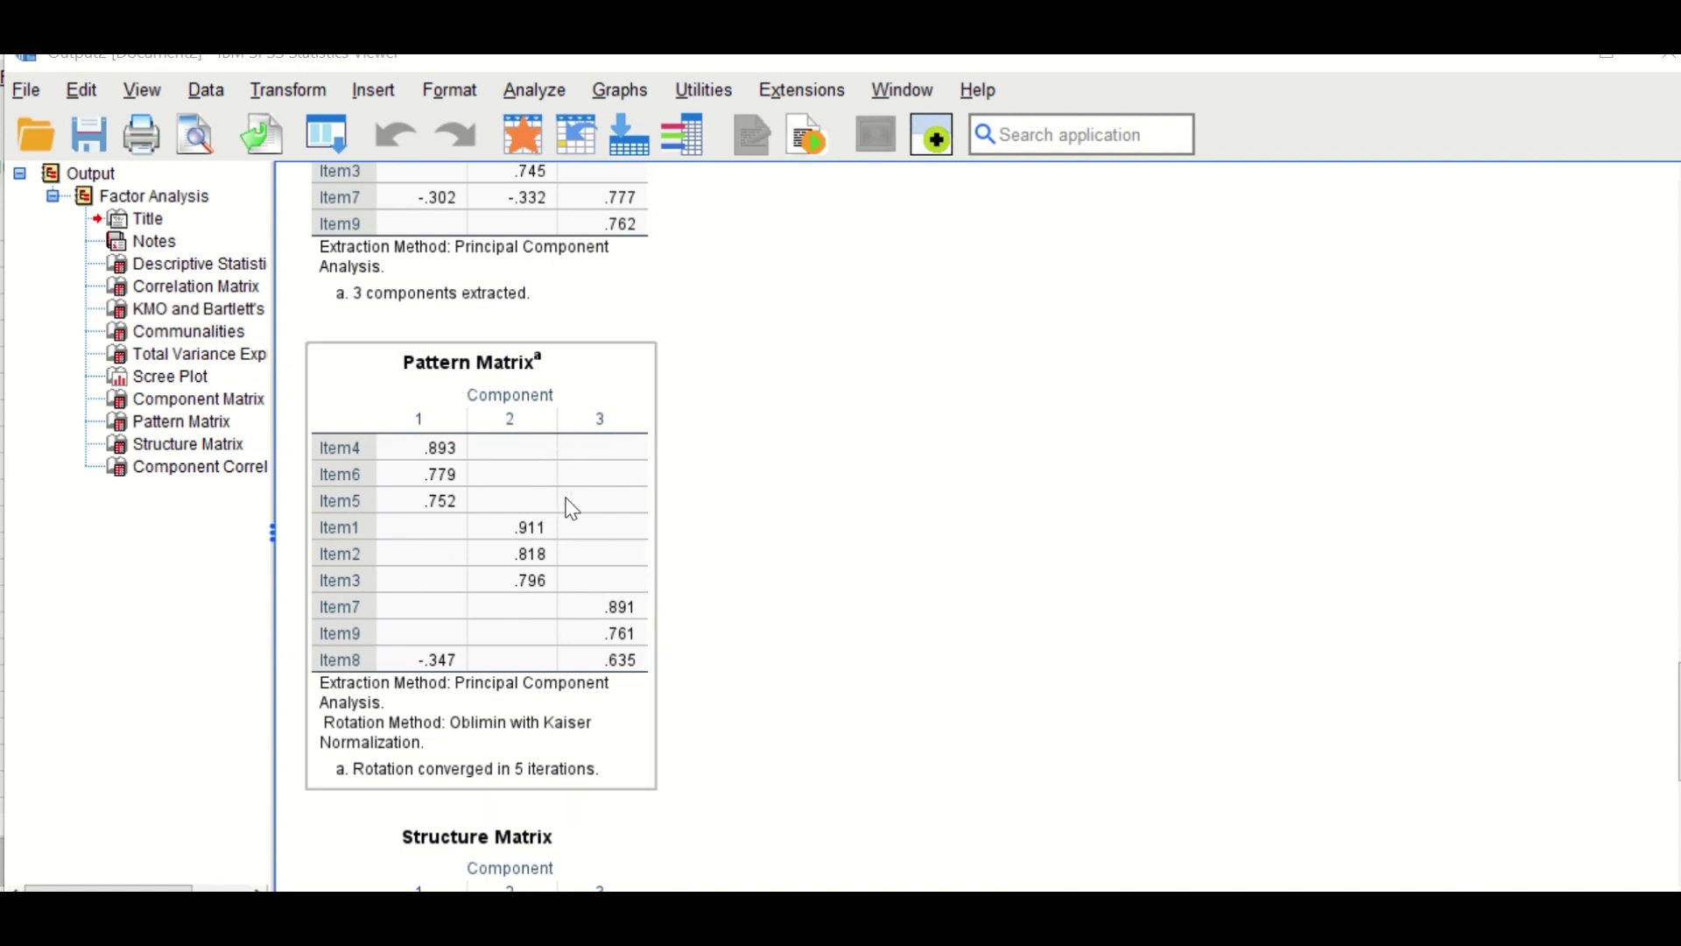
Scroll to the Structure Matrix and select the Component Correlation Matrix, with correlations -.022, -.075 and -.034.
{"action": "scroll", "coordinate": [1094, 482], "scroll_direction": "down", "scroll_amount": 10}
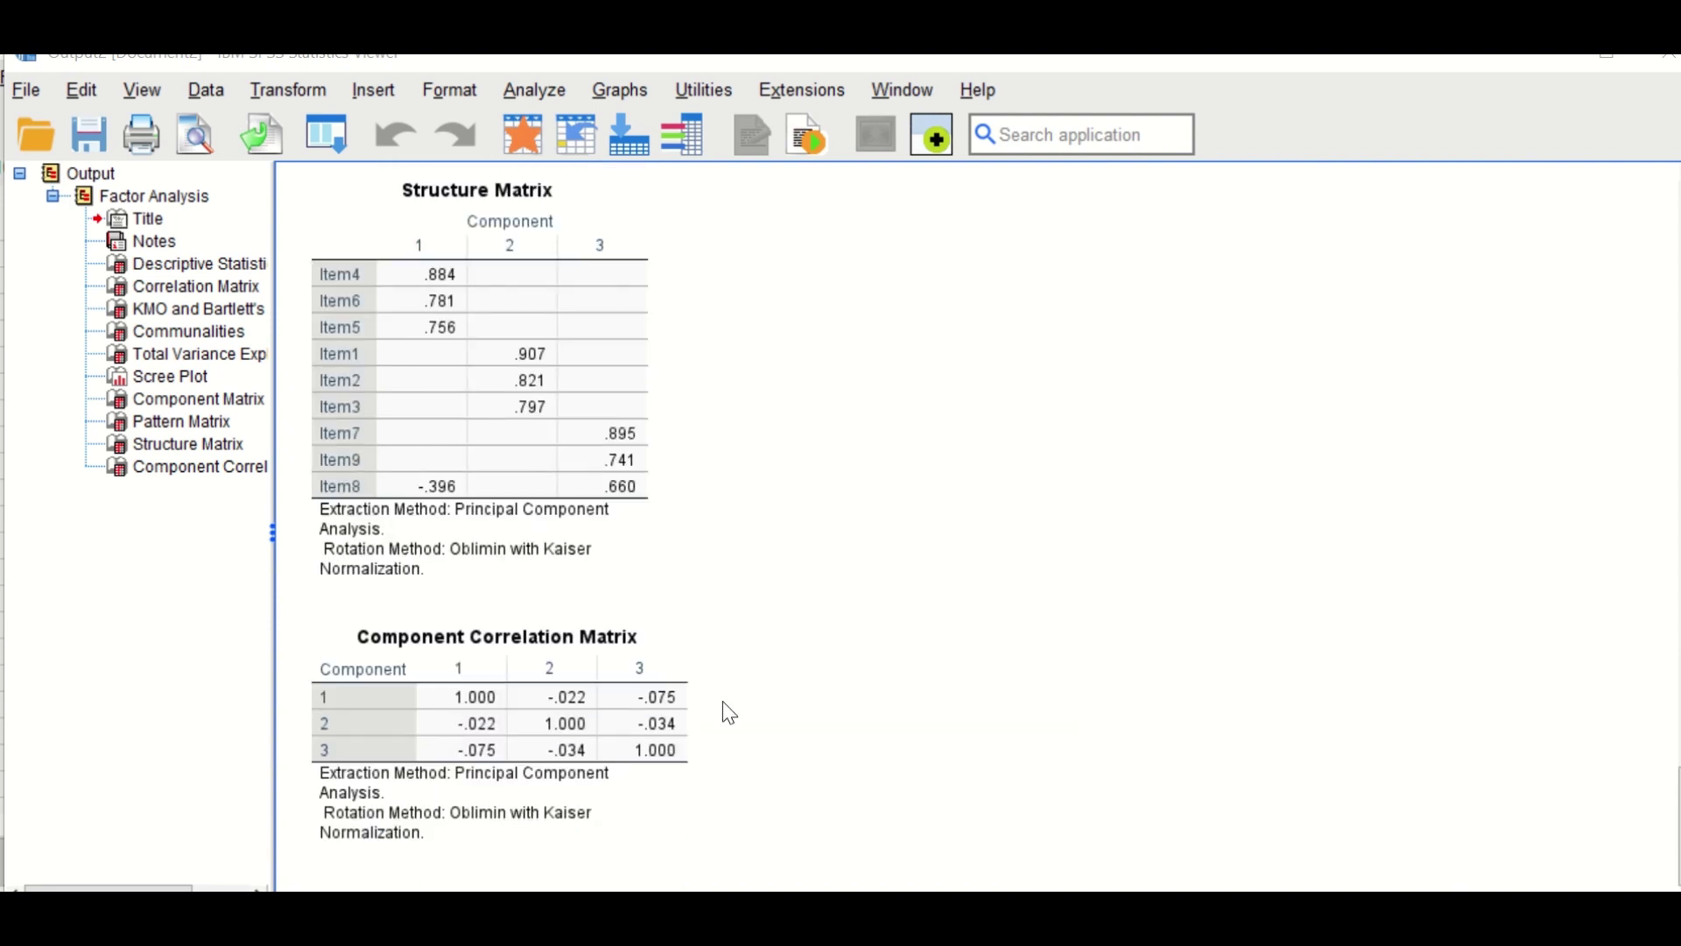
{"action": "left_click", "coordinate": [490, 715]}
{"action": "left_click", "coordinate": [740, 736]}
{"action": "left_click", "coordinate": [636, 773]}
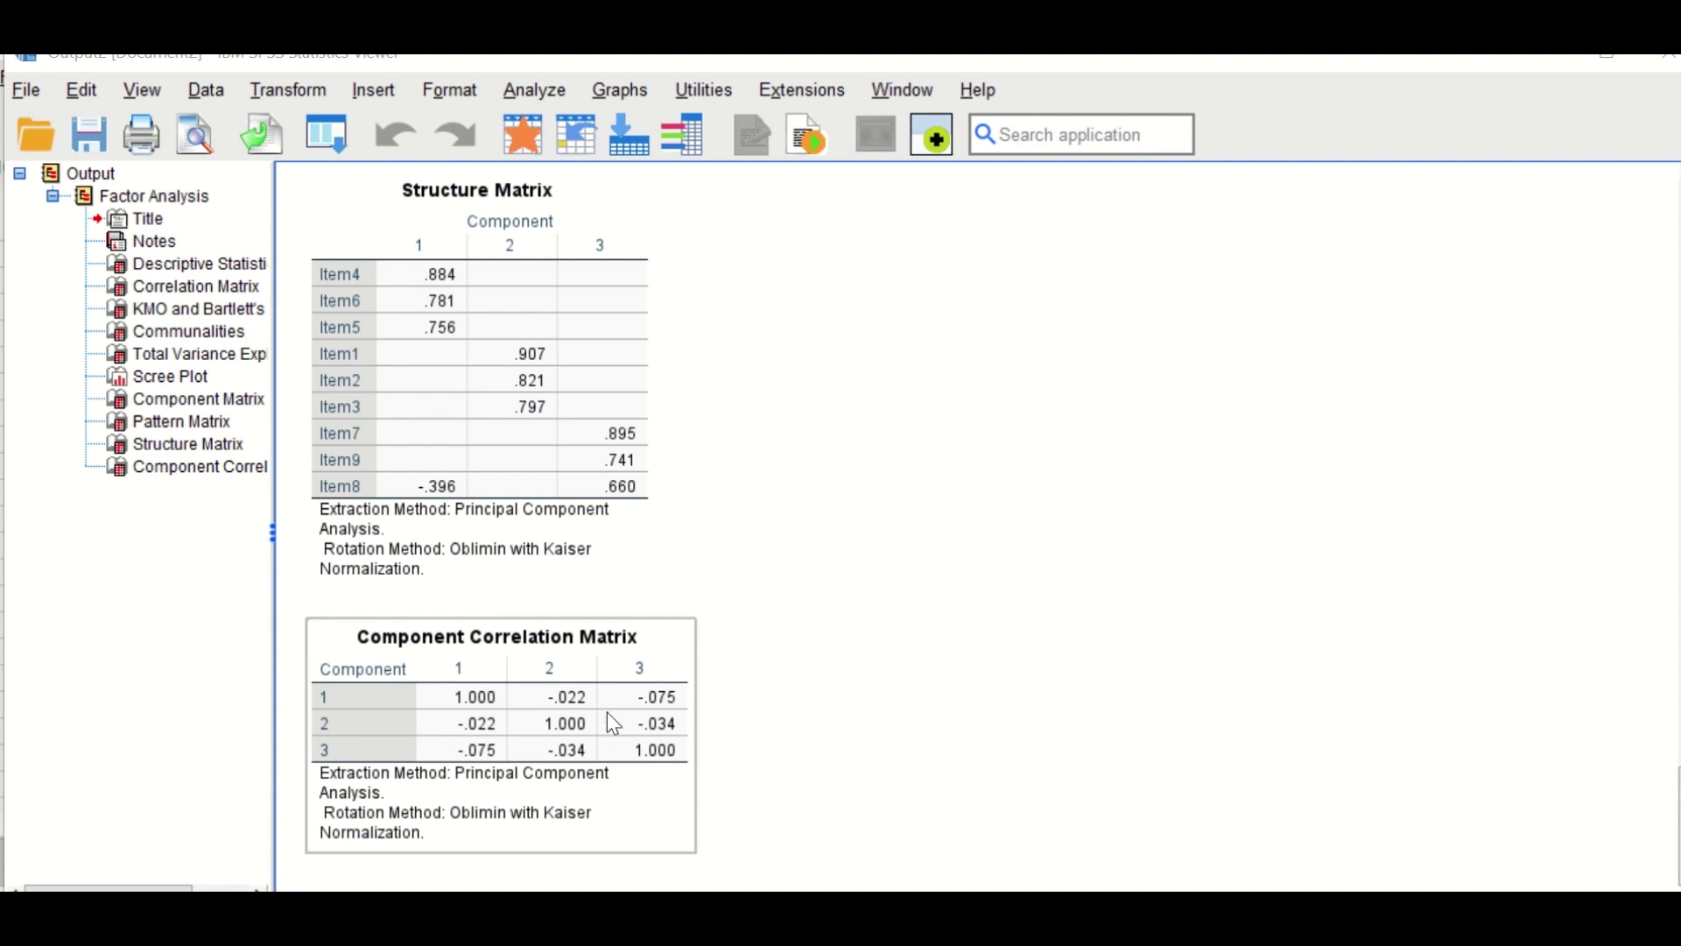
{"action": "left_click", "coordinate": [828, 681]}
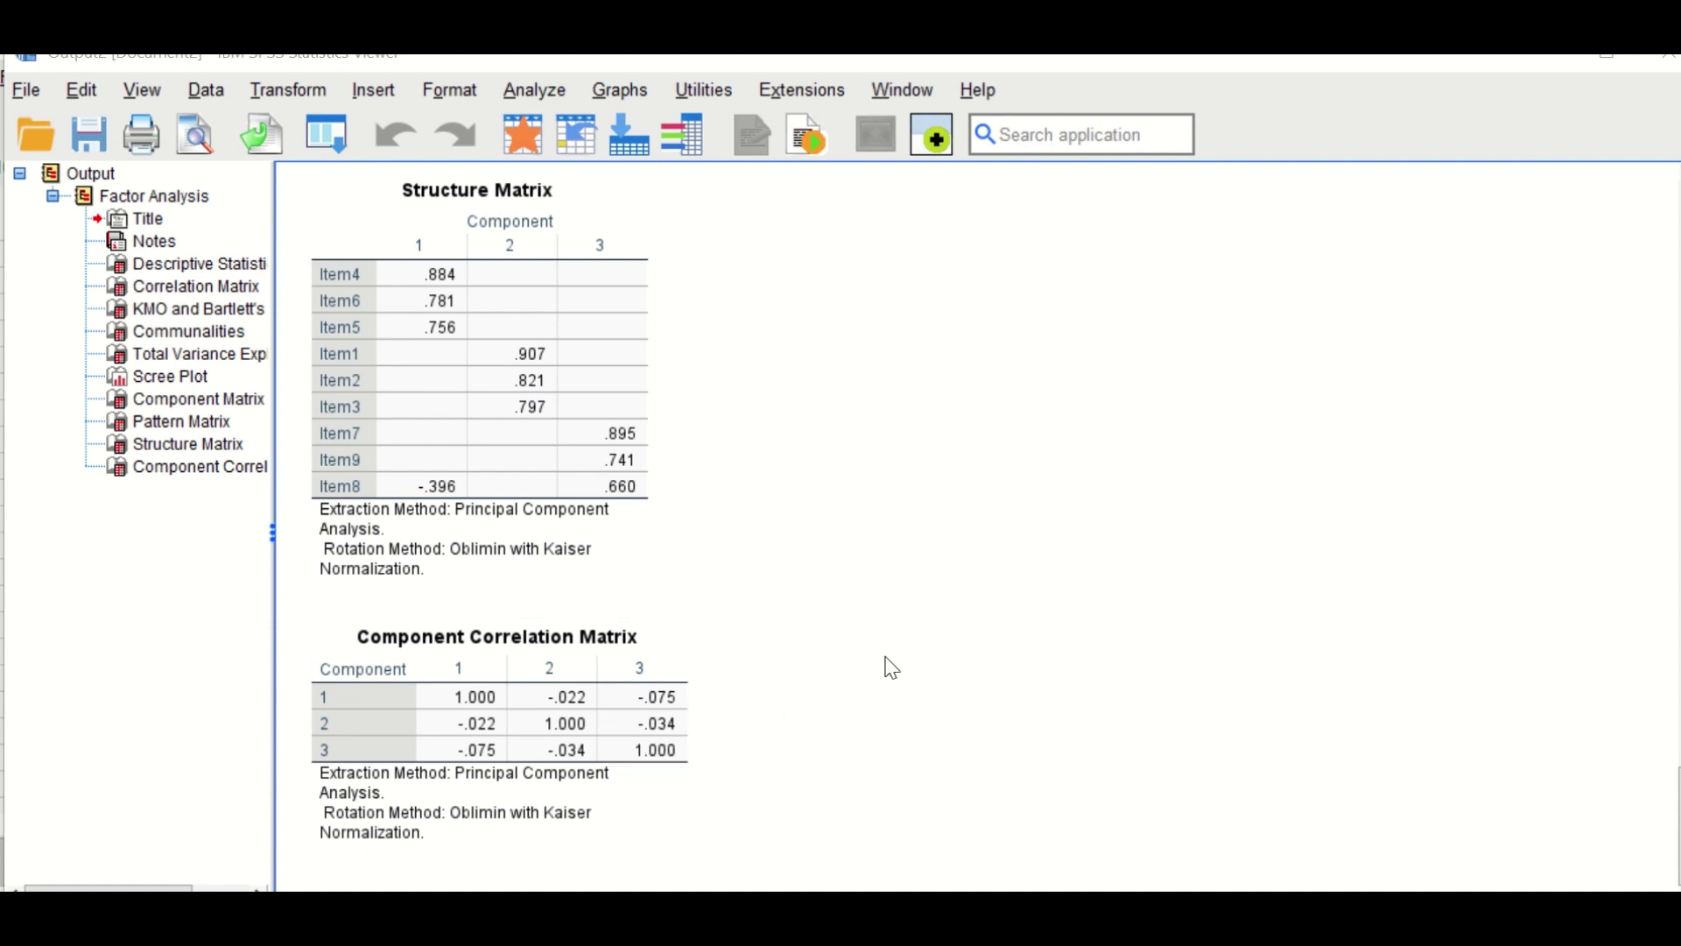
{"action": "left_click", "coordinate": [473, 755]}
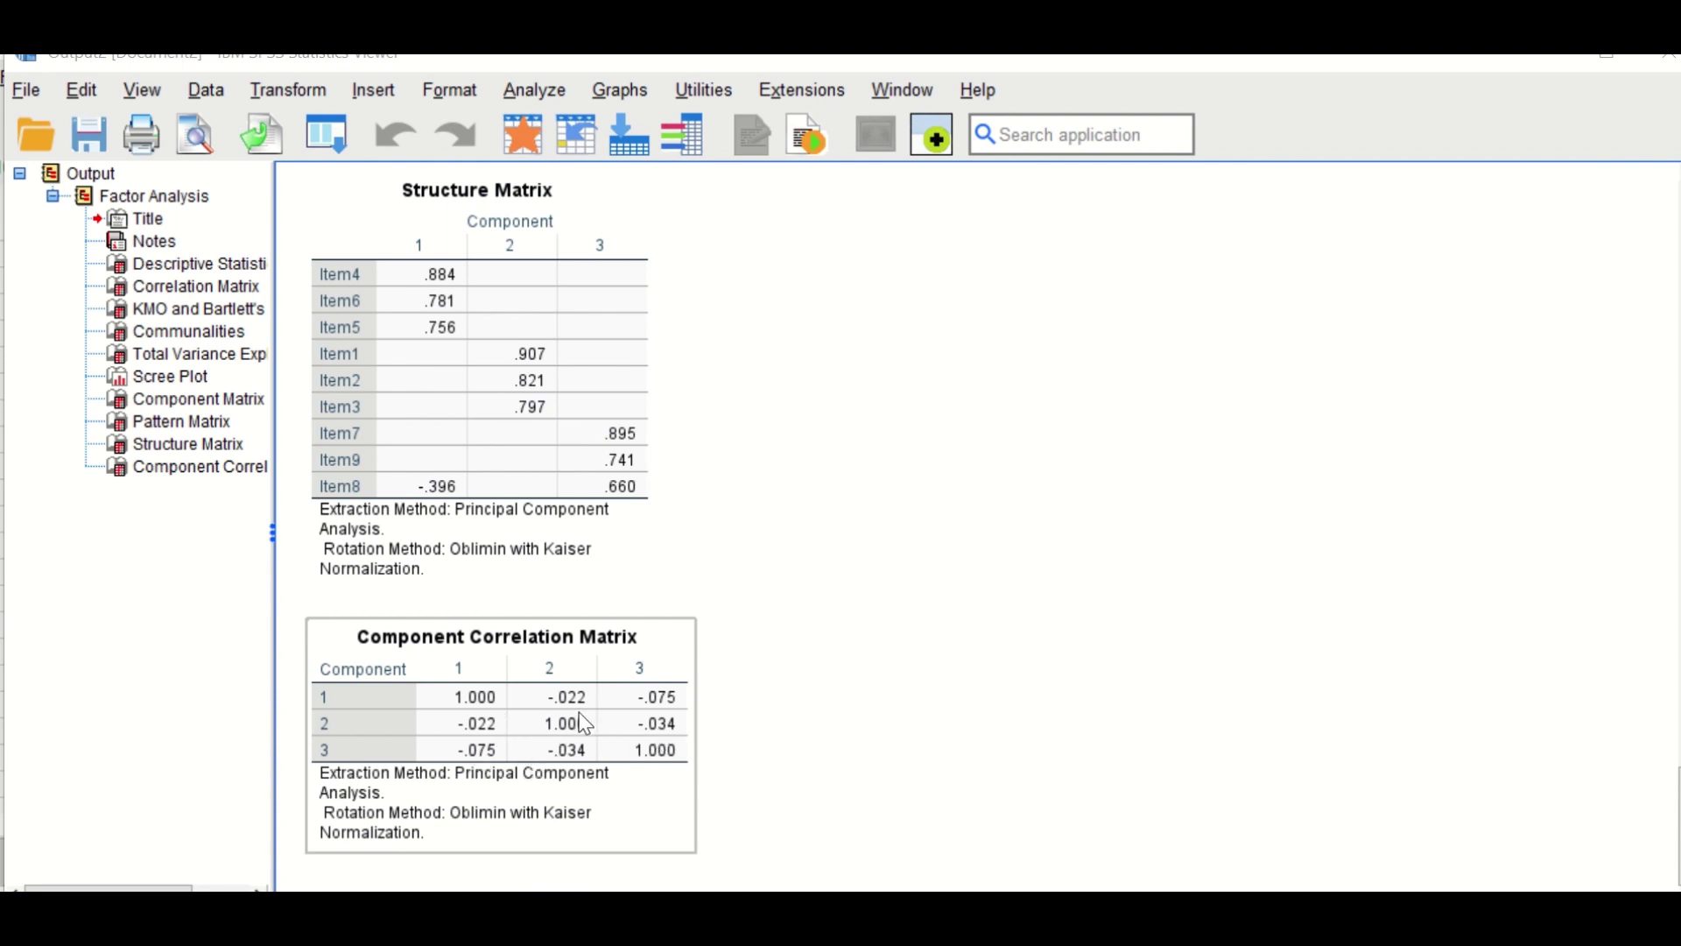
{"action": "left_click", "coordinate": [703, 747]}
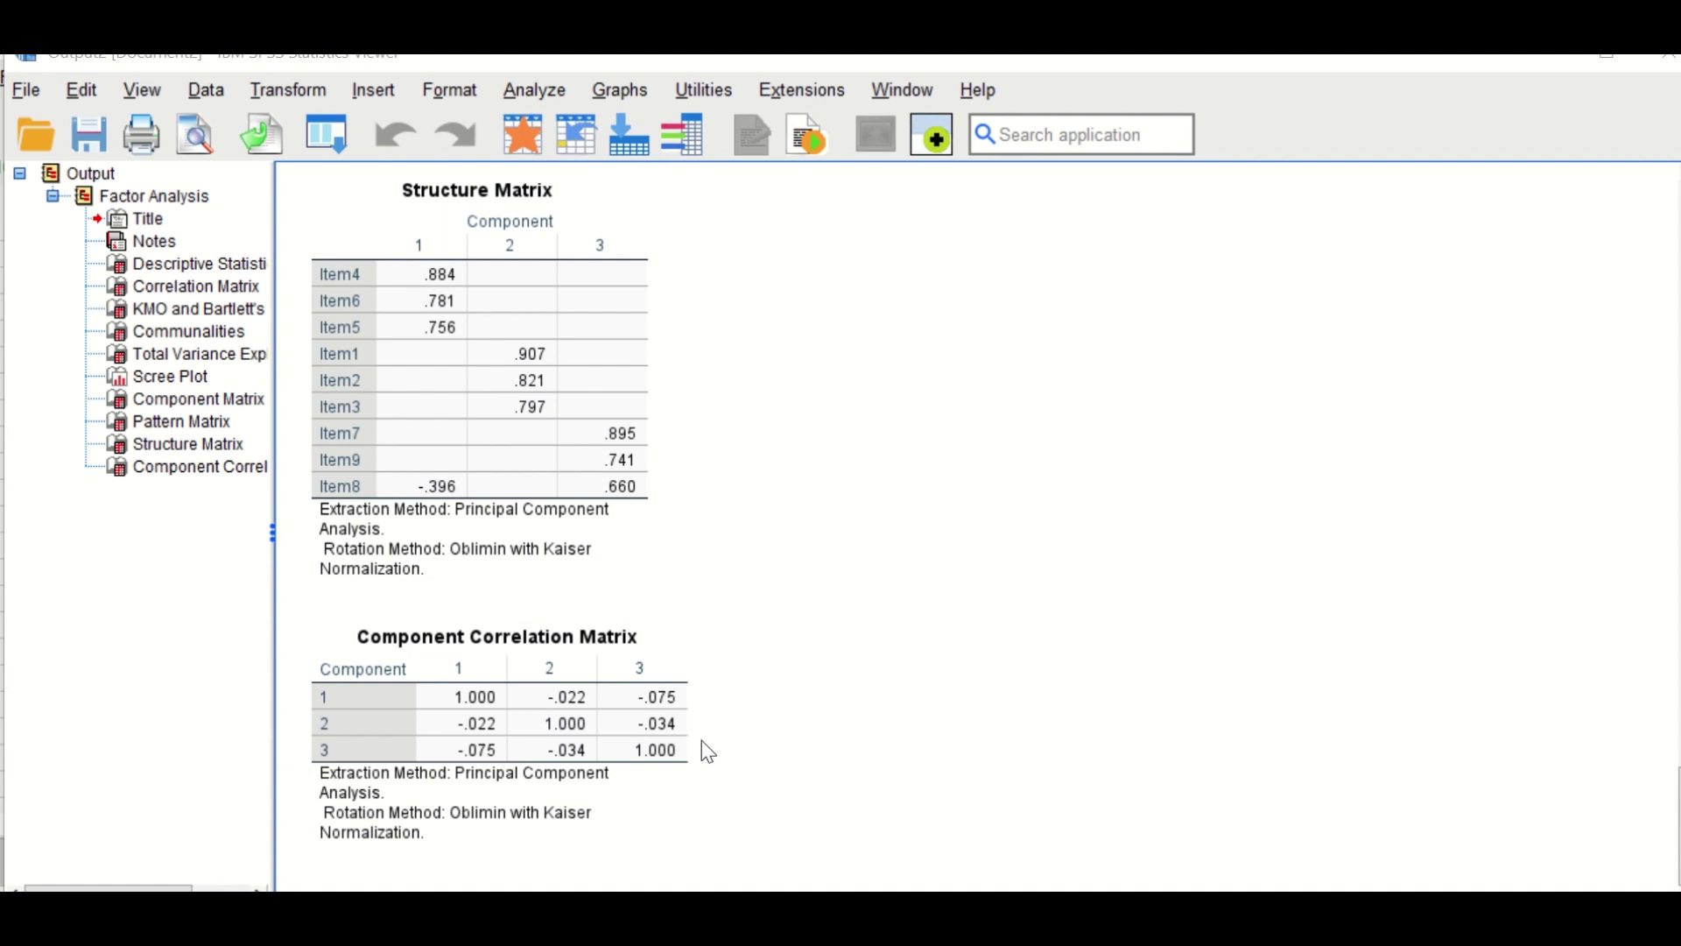
{"action": "left_click", "coordinate": [693, 775]}
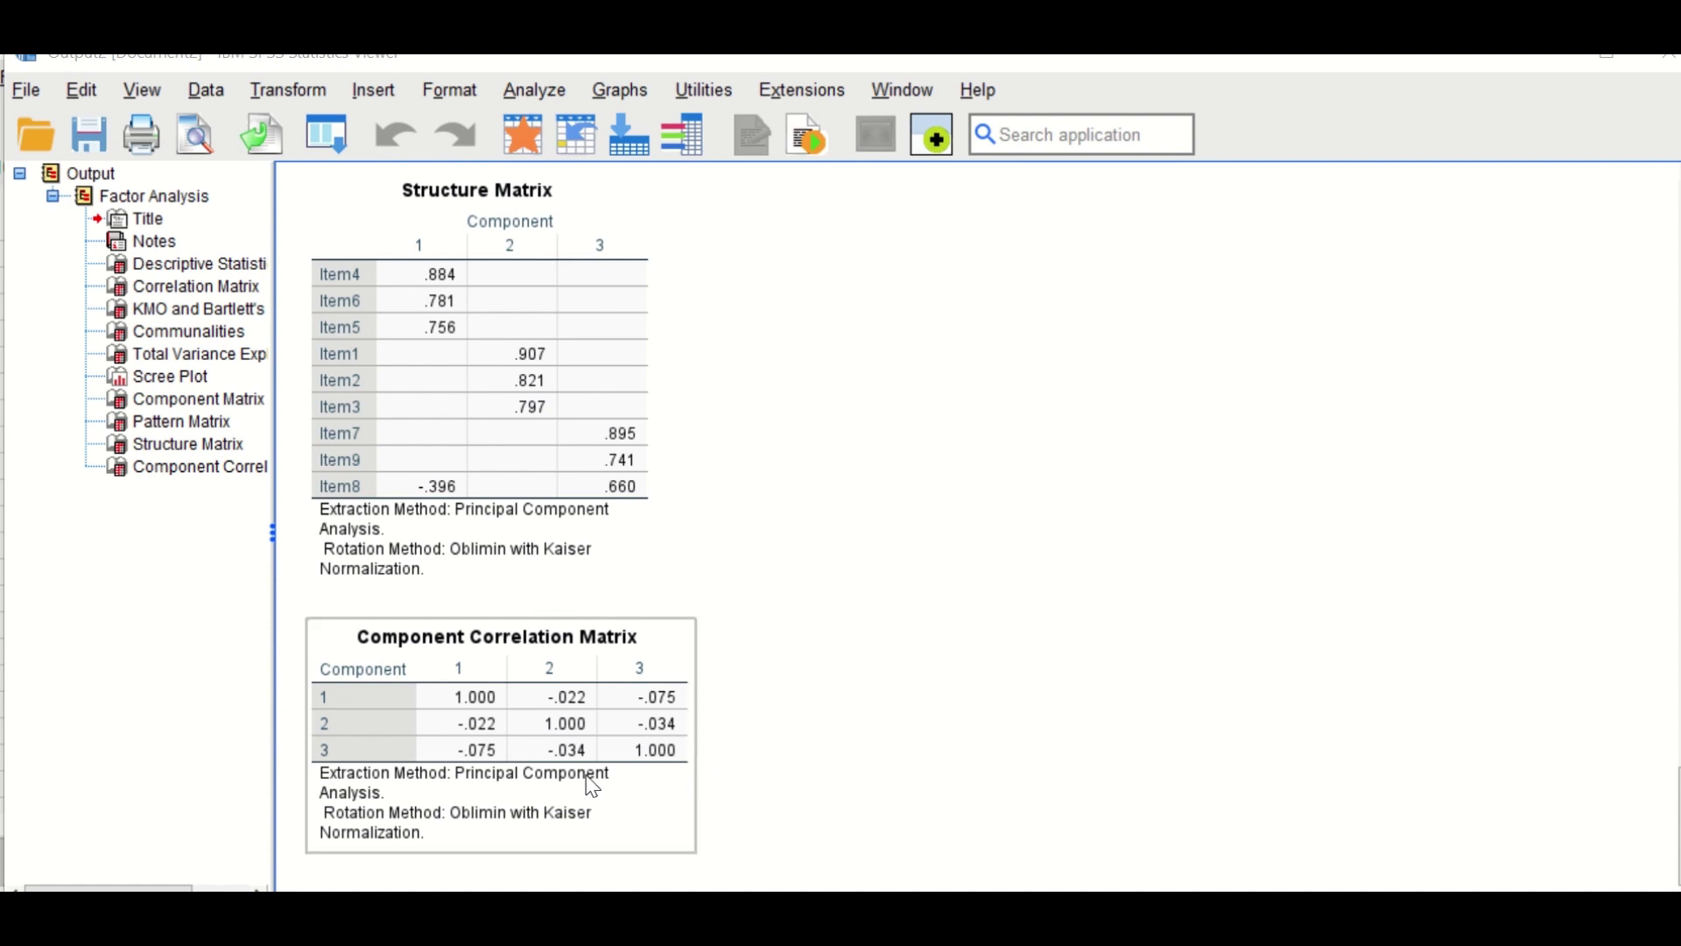
{"action": "left_click", "coordinate": [735, 718]}
{"action": "left_click", "coordinate": [691, 703]}
{"action": "left_click", "coordinate": [703, 743]}
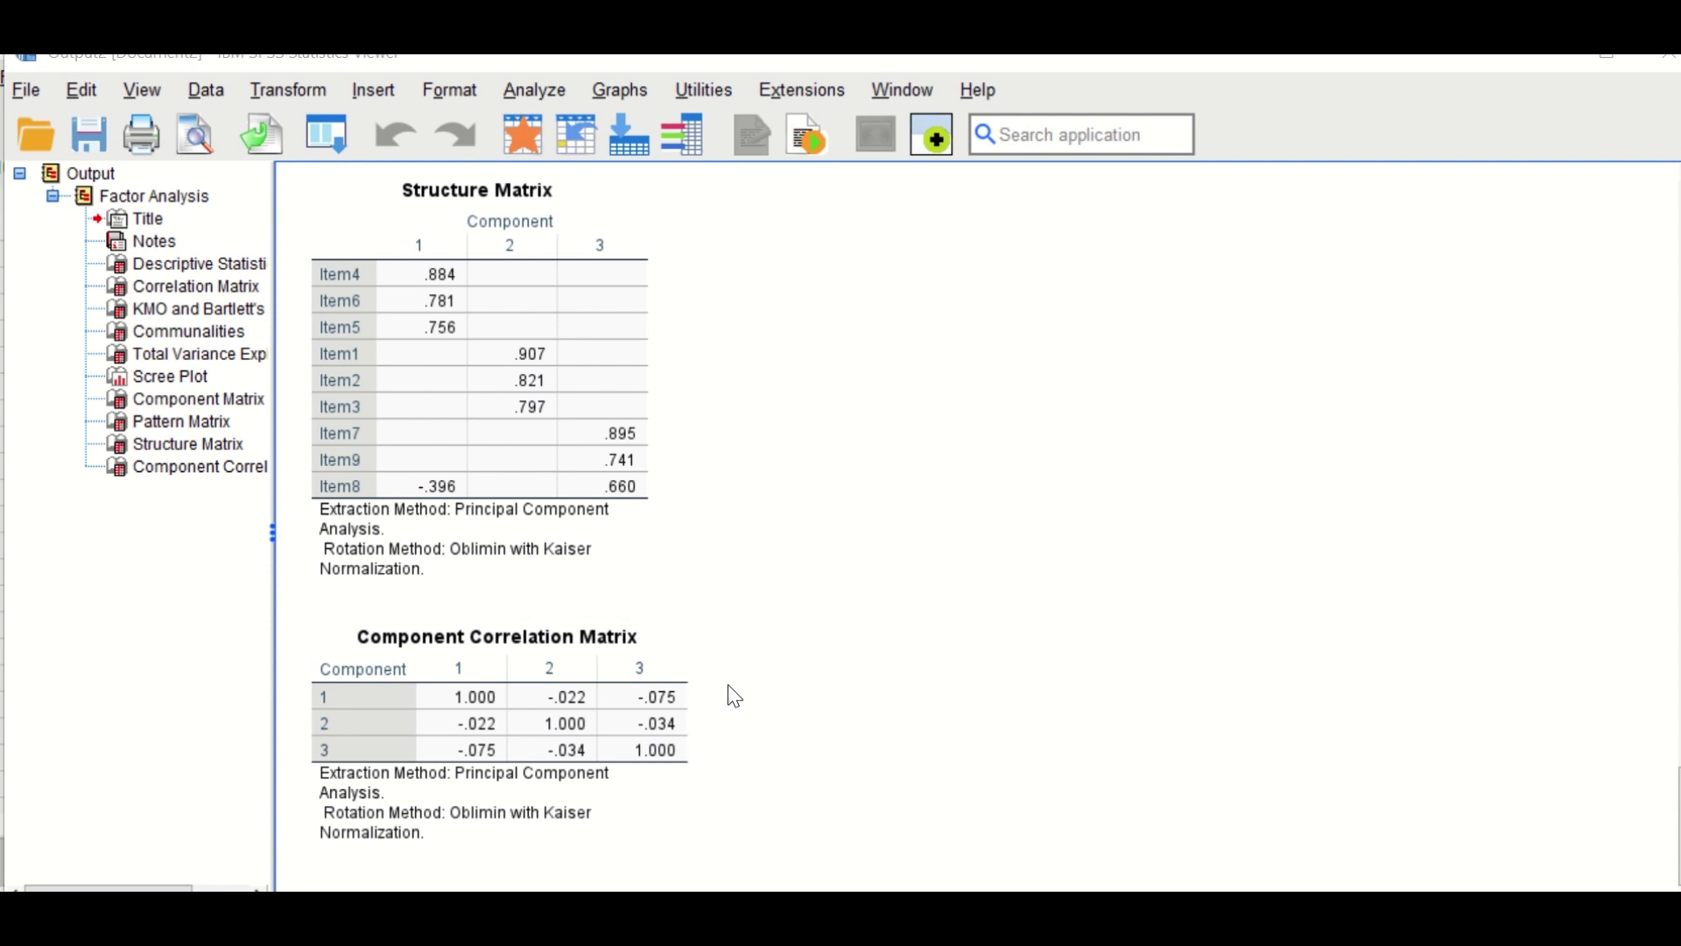
{"action": "left_click", "coordinate": [680, 706]}
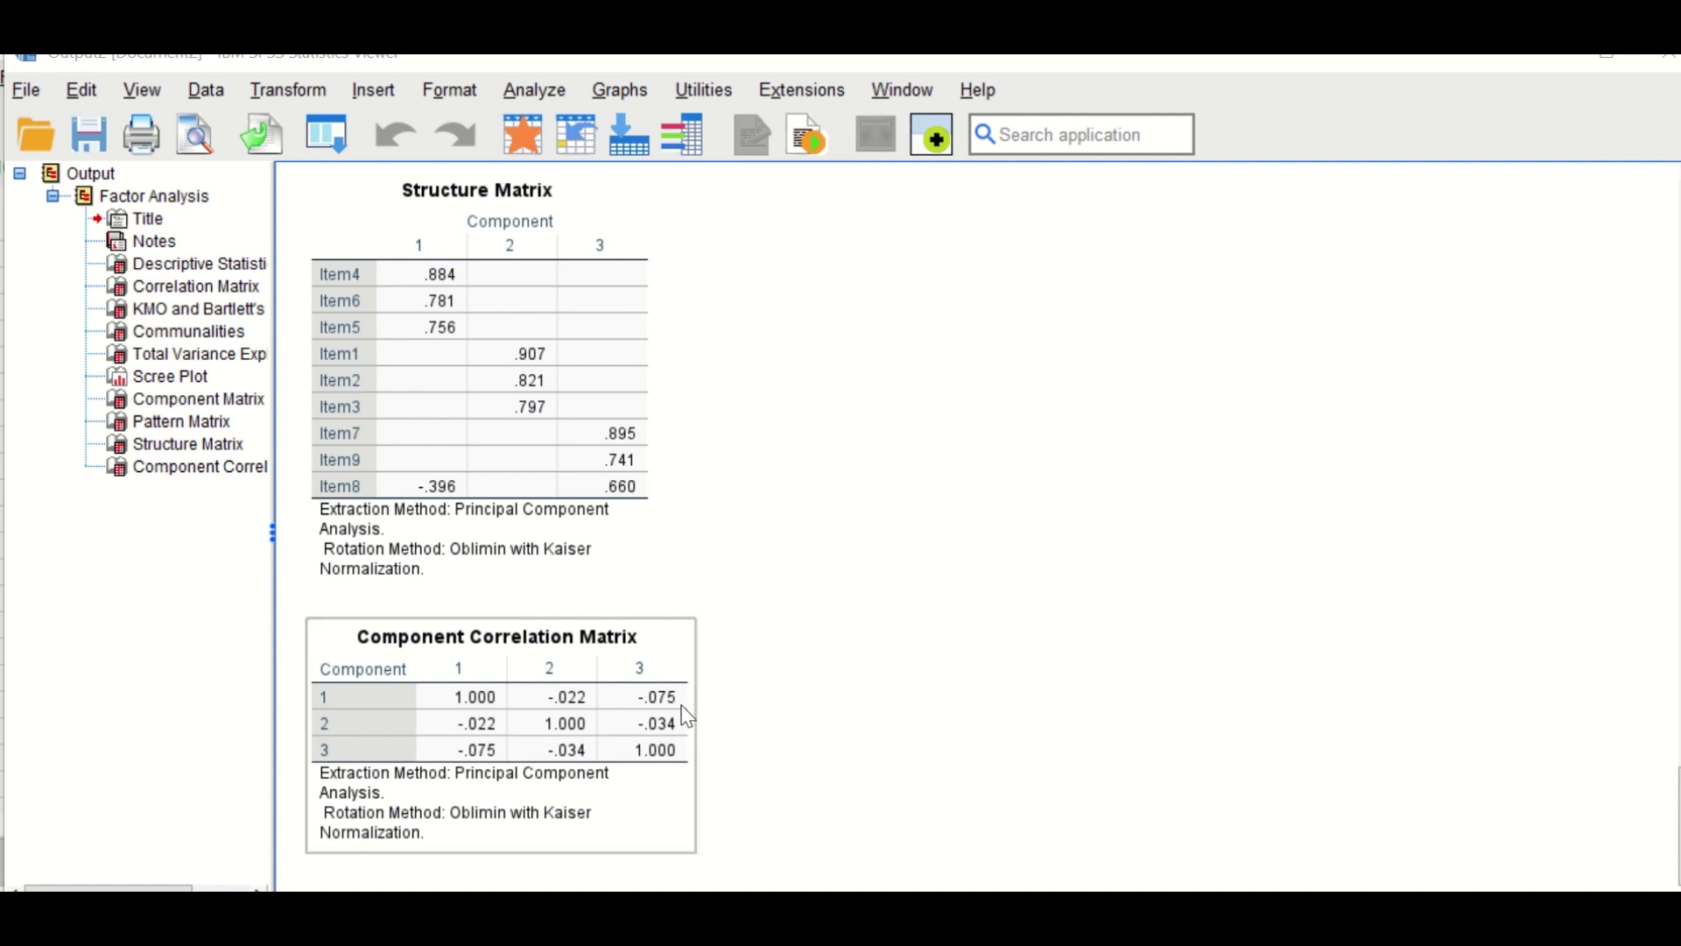